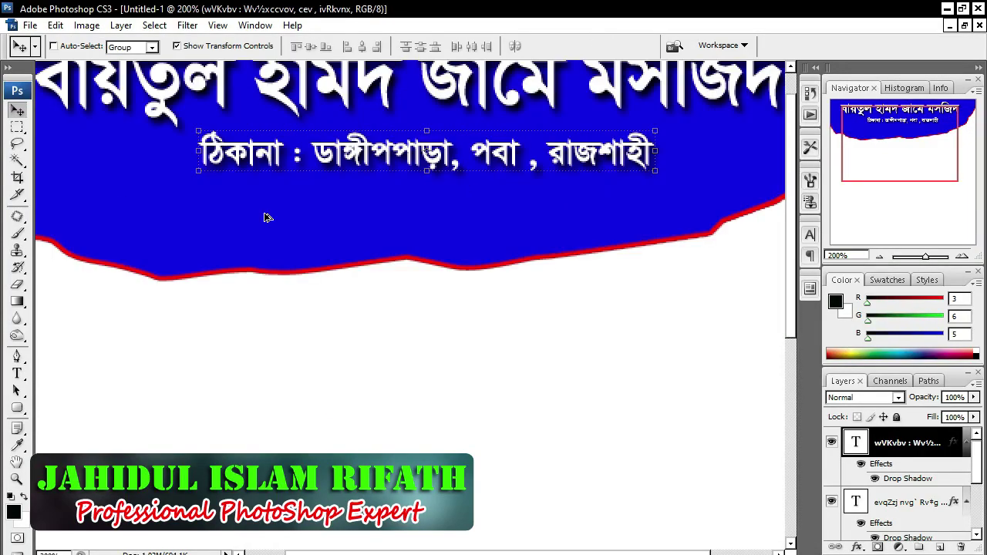
Step: Retype the duplicated title line and give it a red stroke outline
key(ctrl+j)
text(Ry¤§vi LyZev)
key(ctrl+plus)
click(856, 547)
click(879, 530)
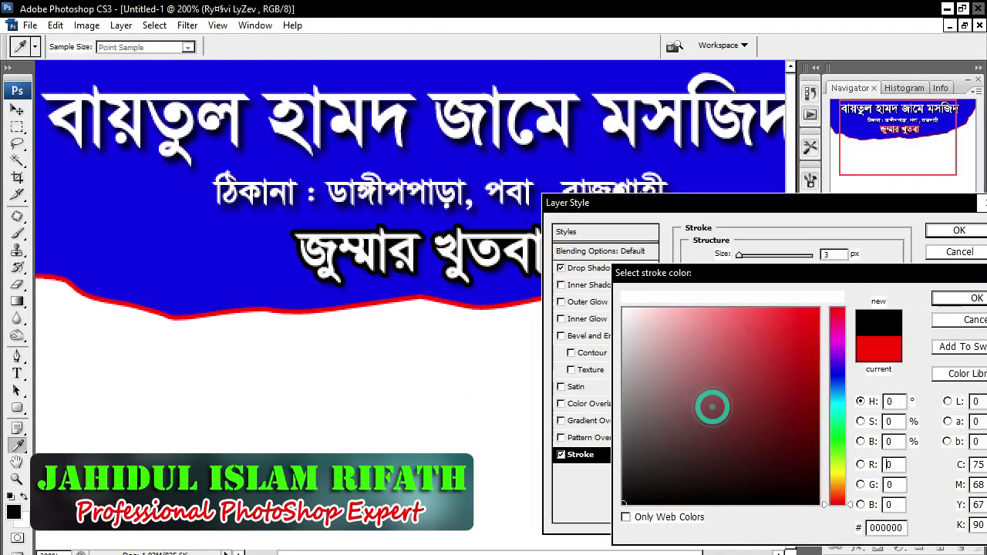
click(584, 403)
click(958, 227)
key(ctrl+minus)
Step: Save the banner as a PSD, then paste the speaker portrait below the header
key(ctrl+s)
key(Return)
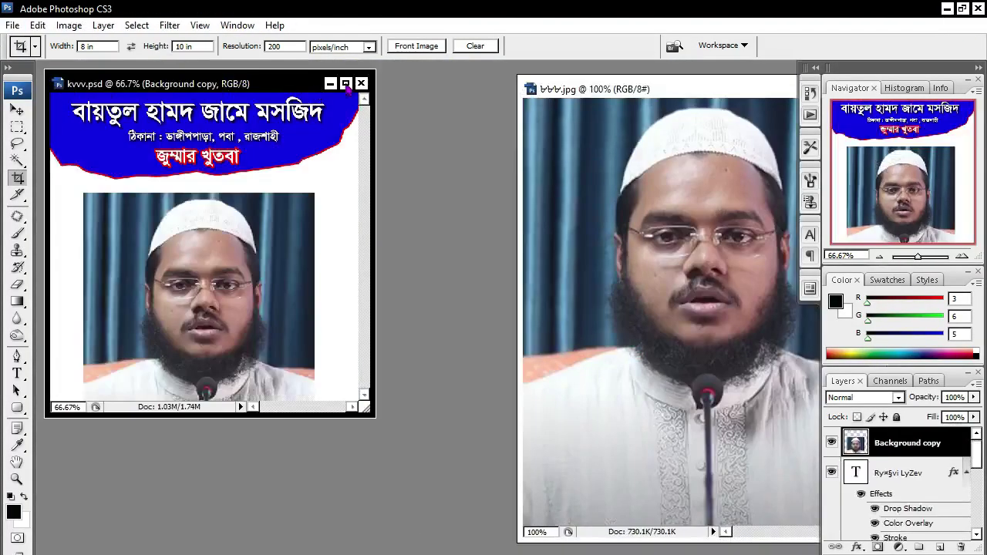
key(ctrl+plus)
key(ctrl+plus)
key(ctrl+minus)
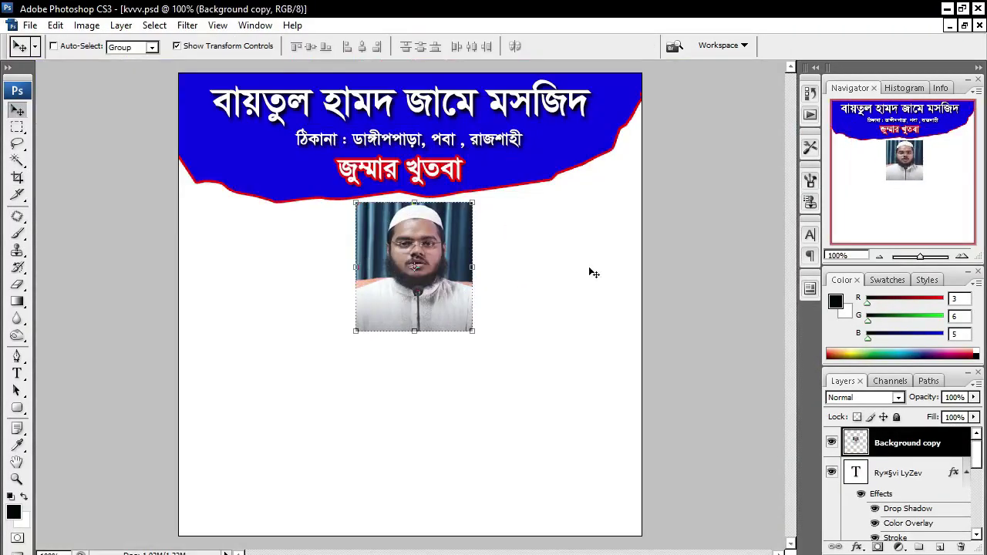
drag(894, 538, 393, 330)
key(ctrl+plus)
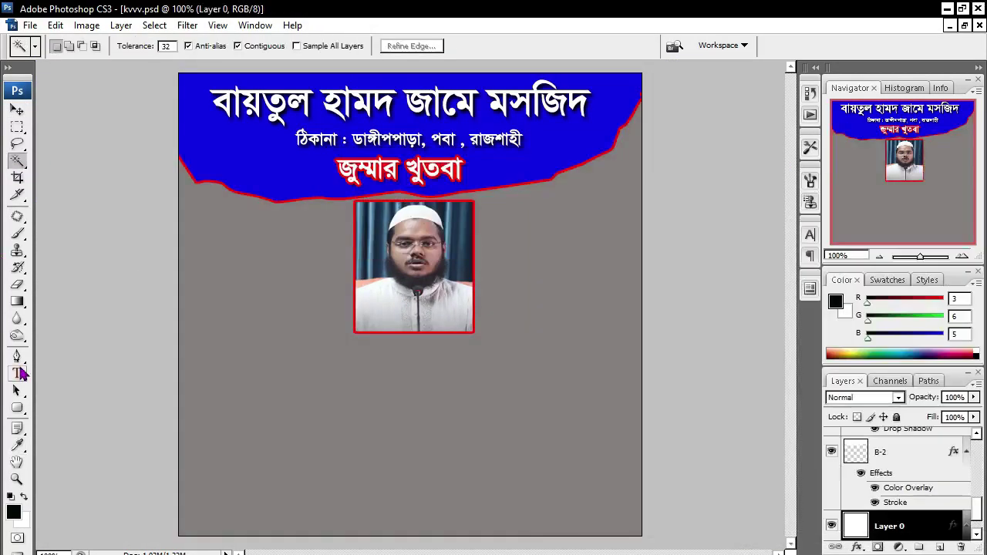
Step: Add the speaker name as a text line below the photo
click(17, 373)
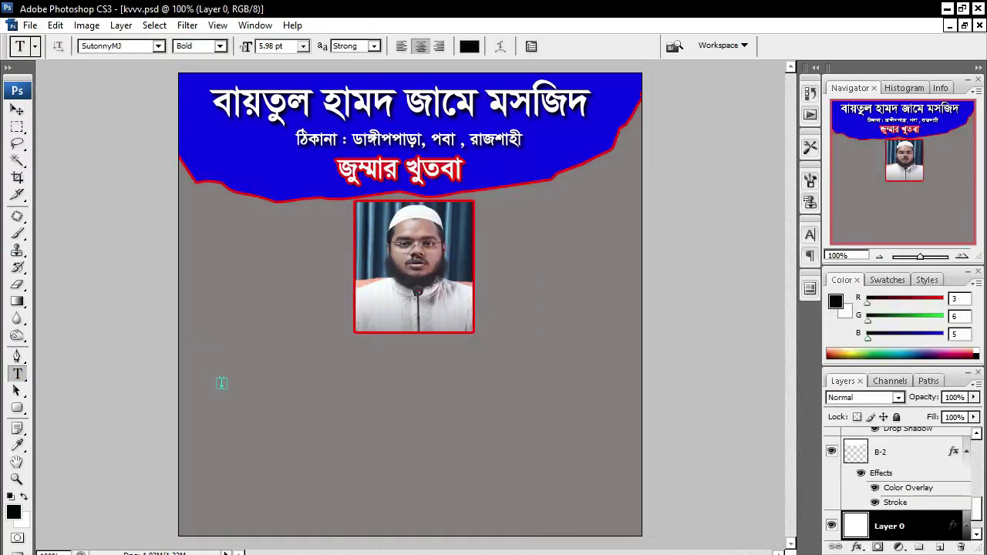
click(231, 381)
key(ctrl+v)
key(ctrl+Return)
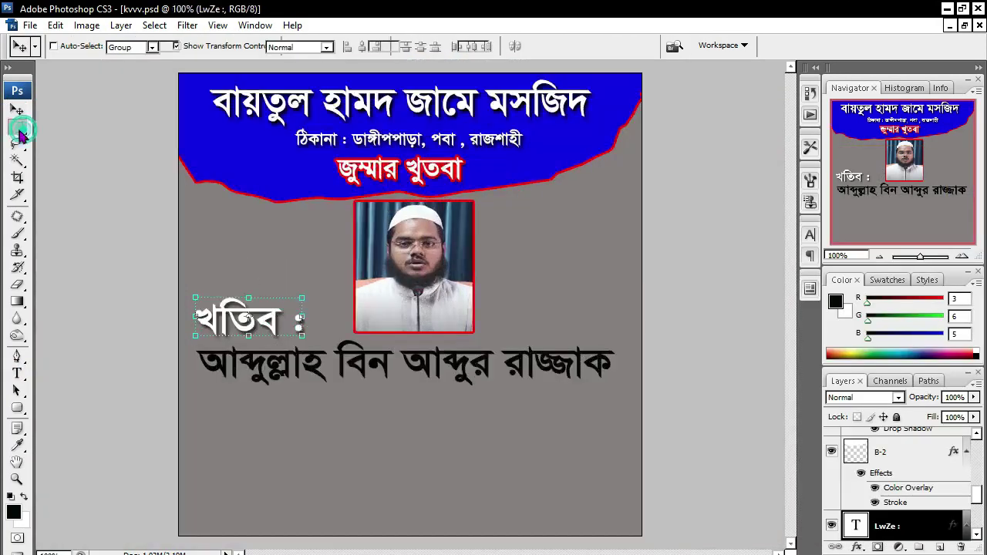
Step: Make a thin rectangular selection strip under the speaker name
click(17, 126)
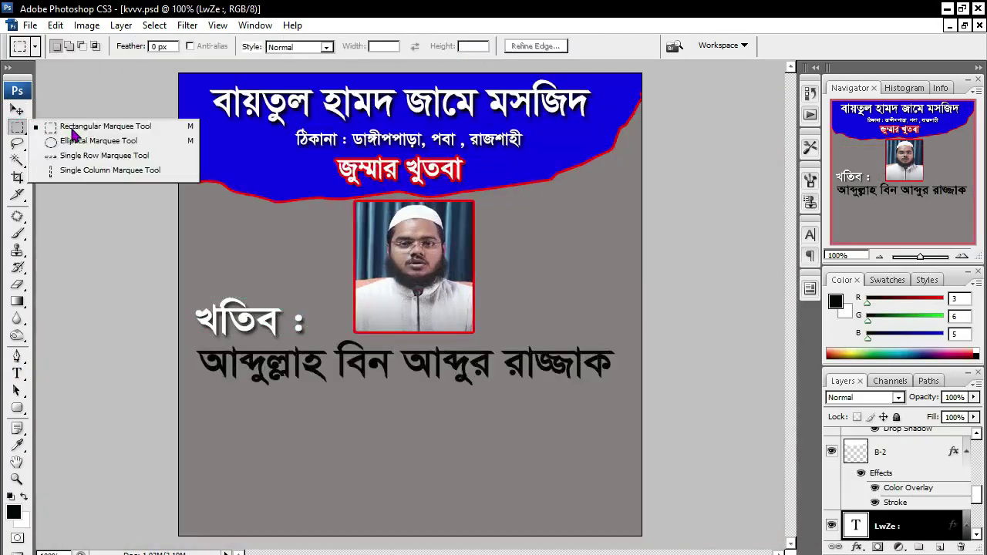
right_click(17, 127)
click(110, 128)
drag(235, 389, 609, 402)
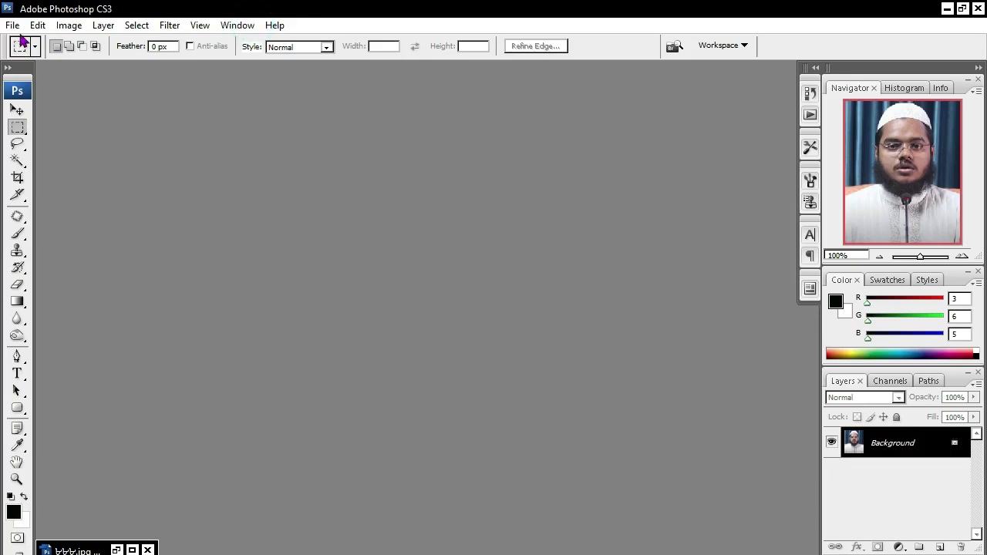
click(14, 25)
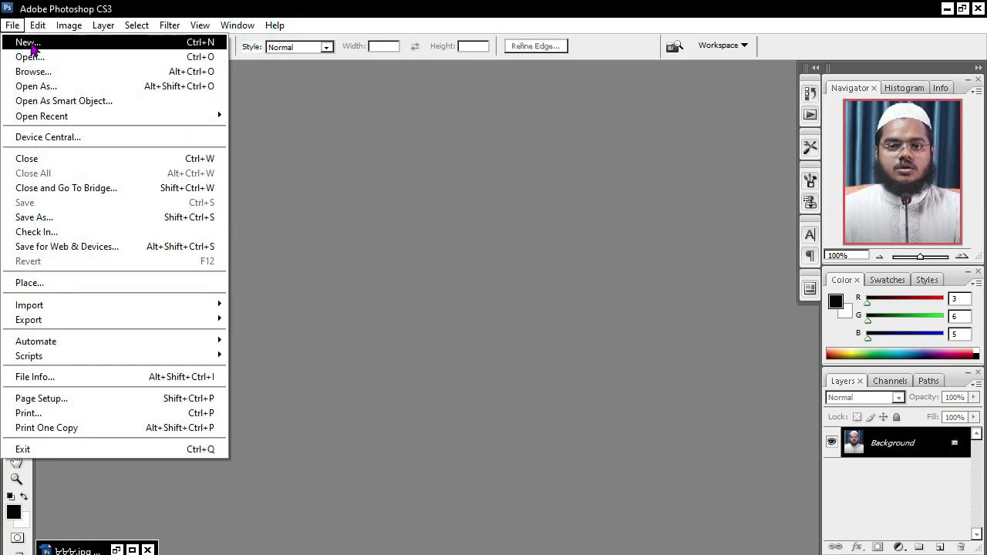
Step: Create a 600 × 600 pixel white document and maximize its window
click(31, 43)
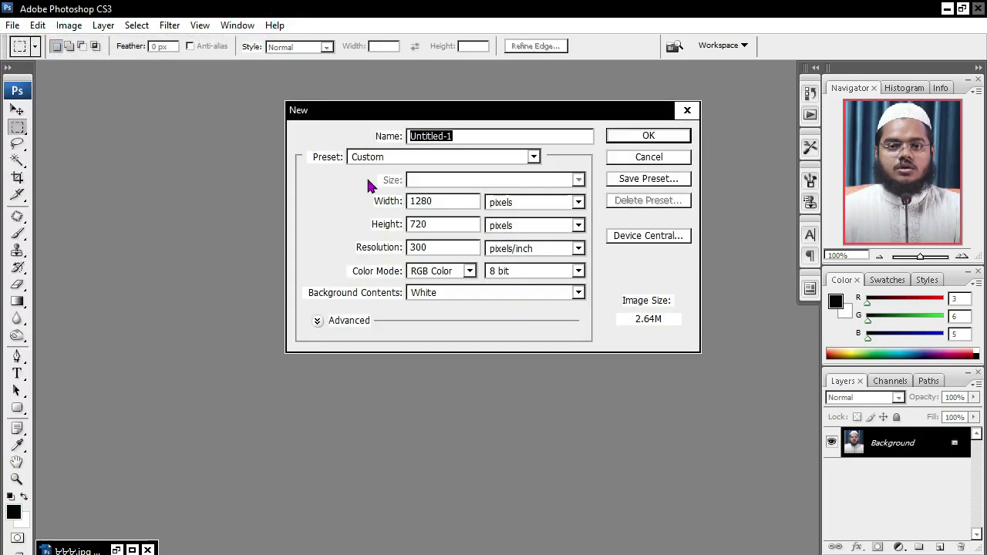
double_click(445, 201)
text(600)
double_click(445, 224)
text(600)
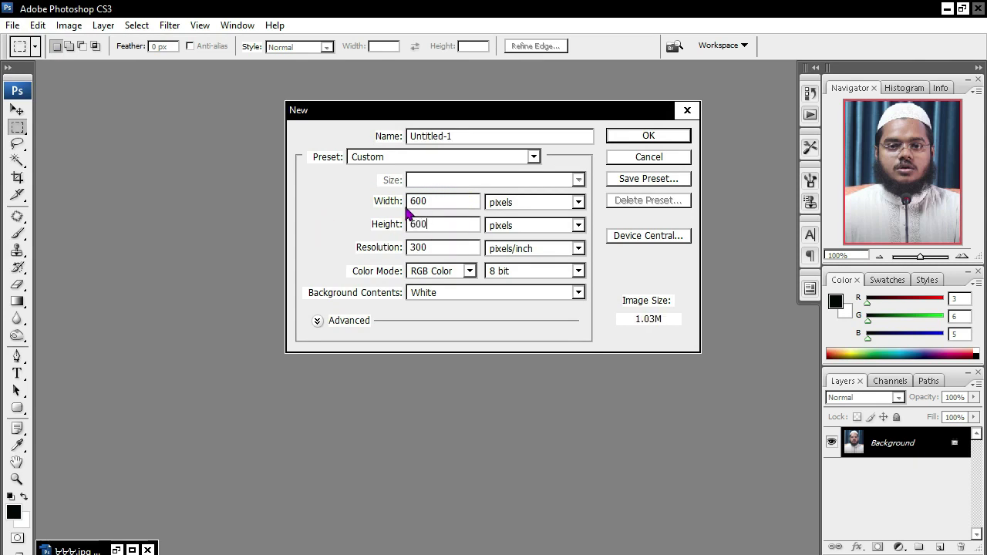
click(655, 136)
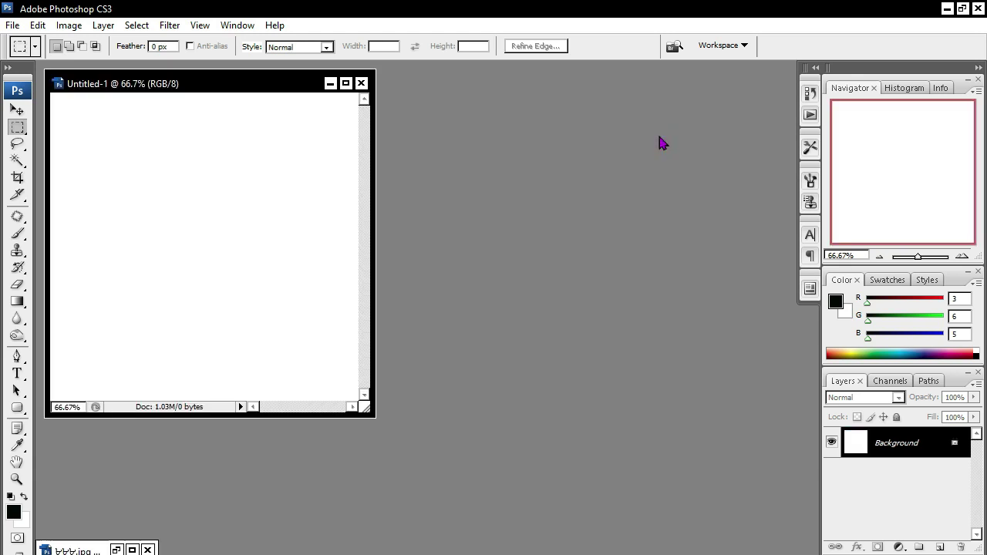
double_click(171, 85)
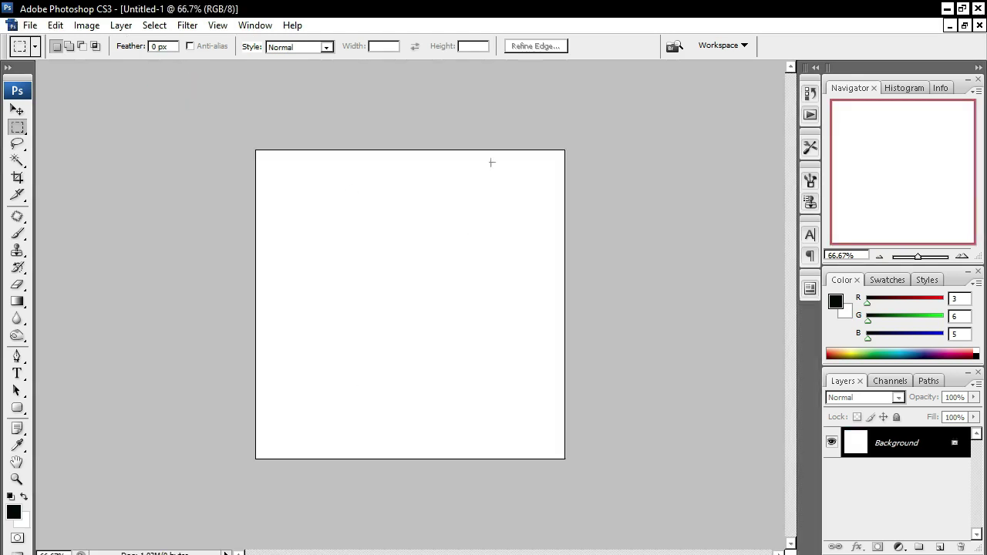
click(343, 187)
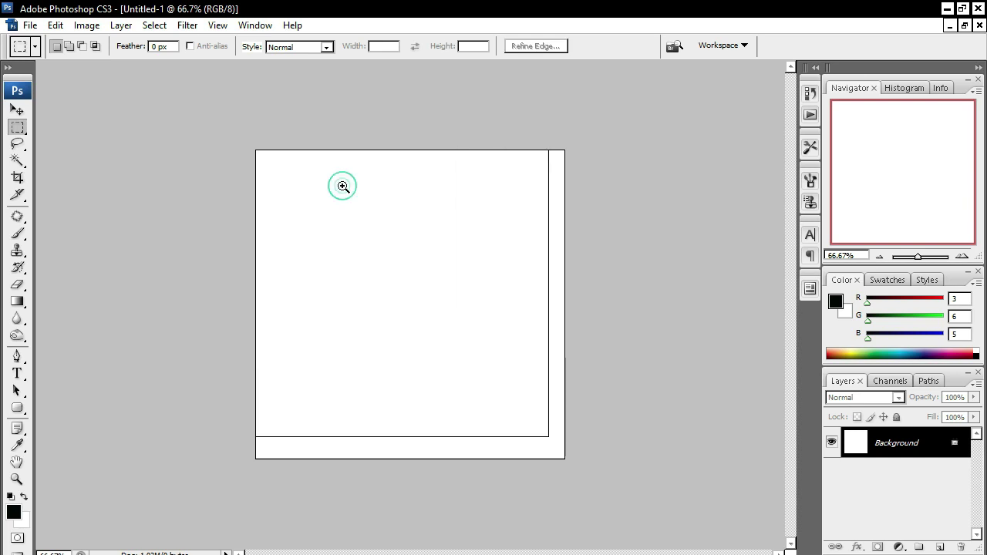
alt+click(349, 192)
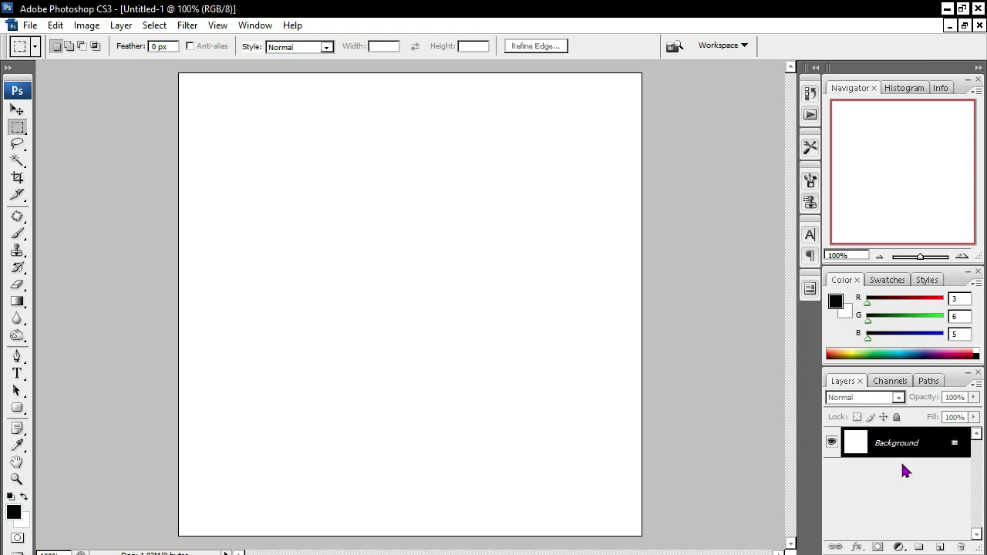
Step: Duplicate the Background layer as 'Background copy'
right_click(886, 443)
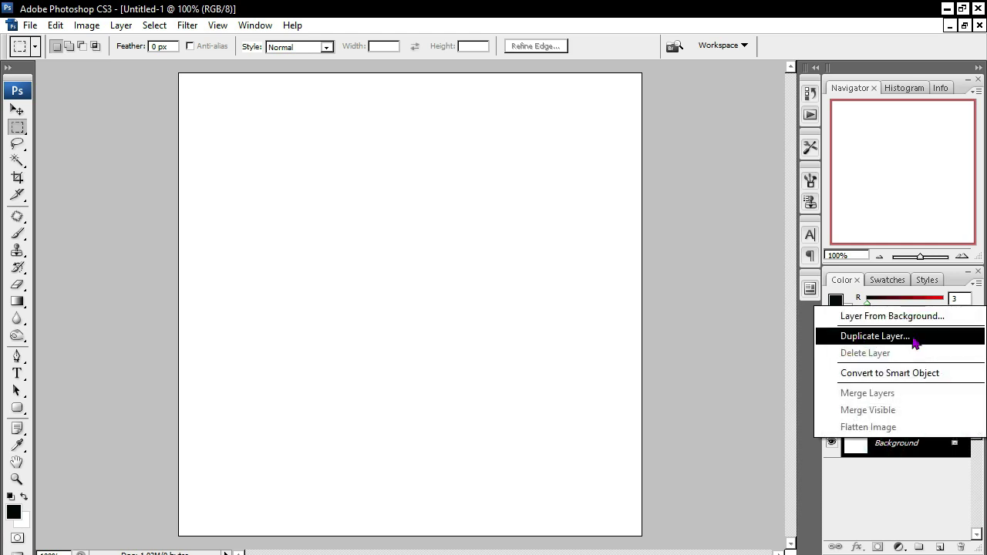
click(897, 340)
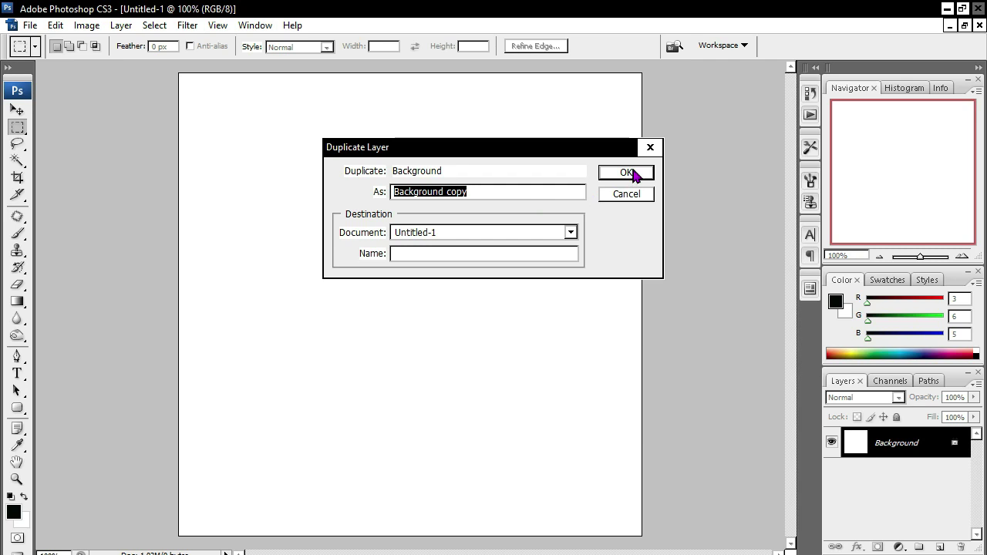
click(626, 171)
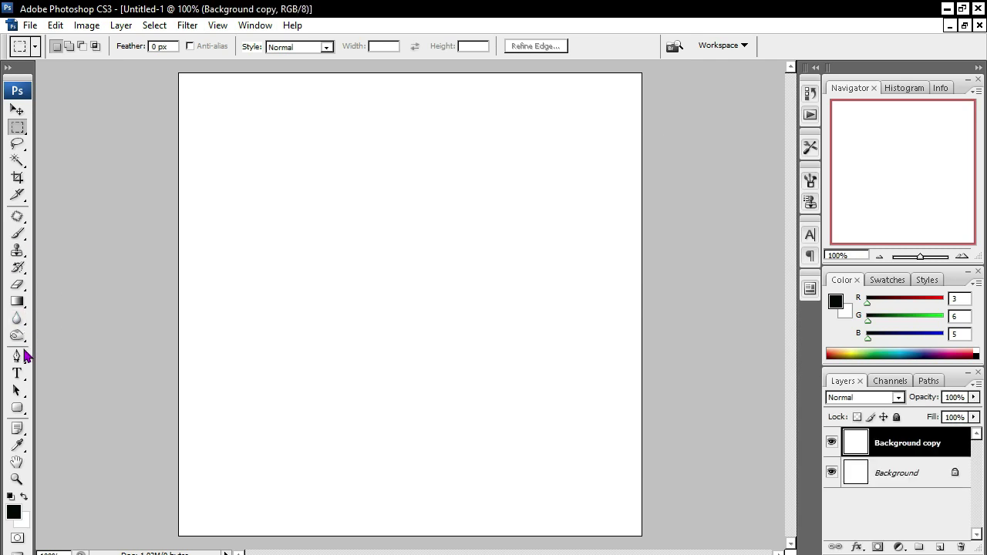
Step: Trace a closed Pen path with a wavy bottom edge across the canvas top
click(17, 357)
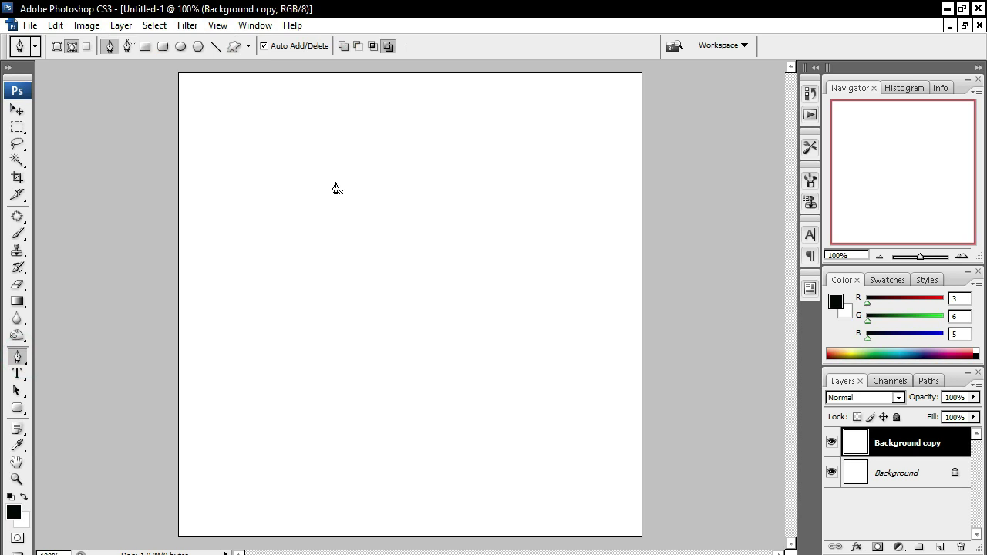
click(178, 155)
click(198, 182)
click(236, 191)
click(274, 201)
click(300, 198)
click(354, 196)
click(419, 195)
click(463, 191)
click(547, 178)
click(586, 159)
click(609, 145)
click(614, 129)
click(632, 107)
click(645, 80)
click(636, 63)
click(612, 61)
click(455, 62)
click(251, 60)
click(188, 73)
click(178, 74)
click(147, 78)
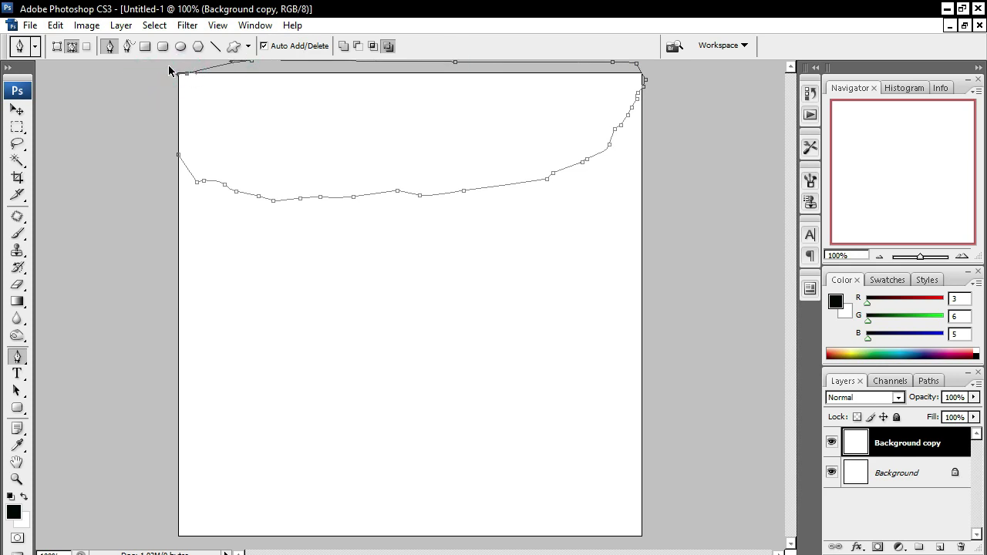
click(170, 64)
click(144, 161)
Step: Turn the path into a selection, invert it, and delete the area below the wave
key(ctrl+Return)
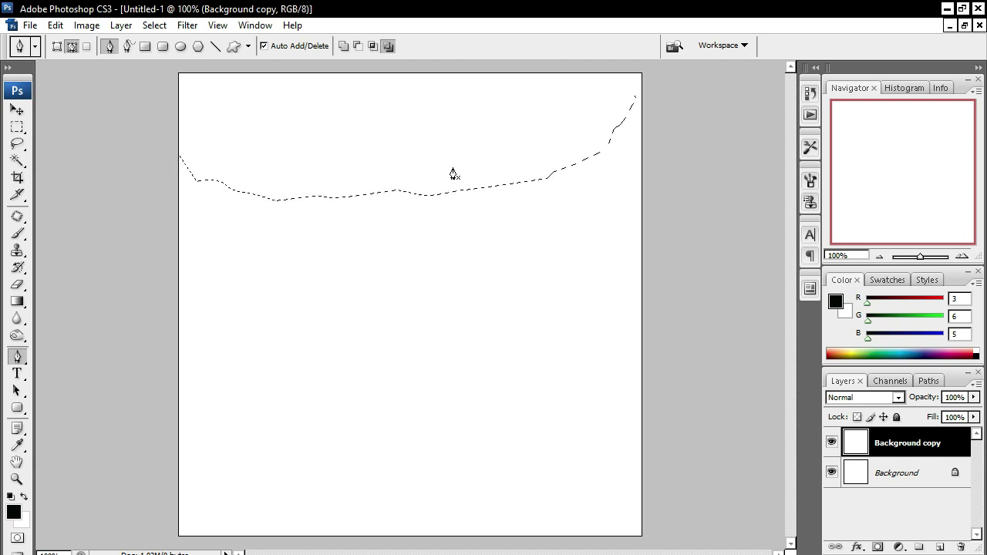
key(ctrl+shift+i)
key(Delete)
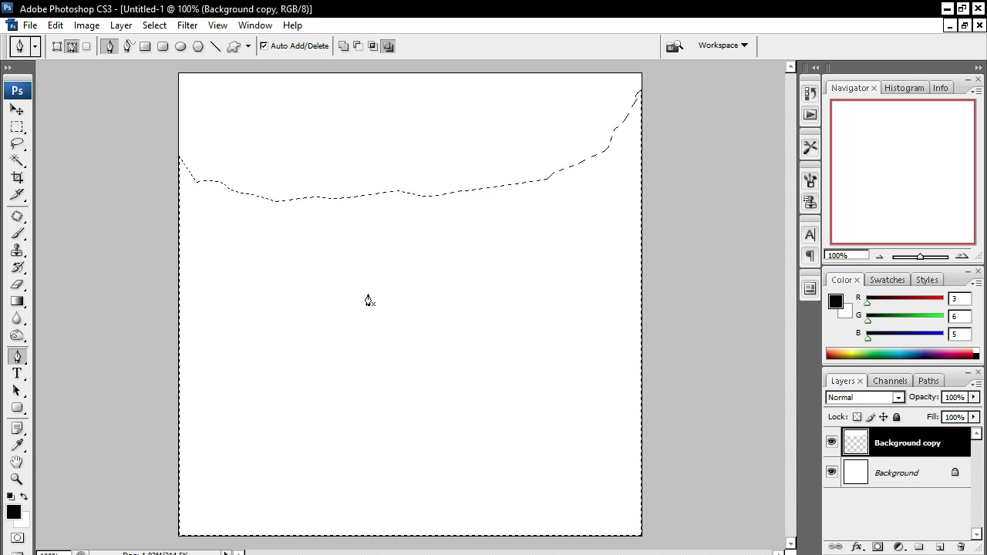
Step: Rename the Background copy layer to B-2 and show its layer effects list
click(906, 448)
double_click(921, 447)
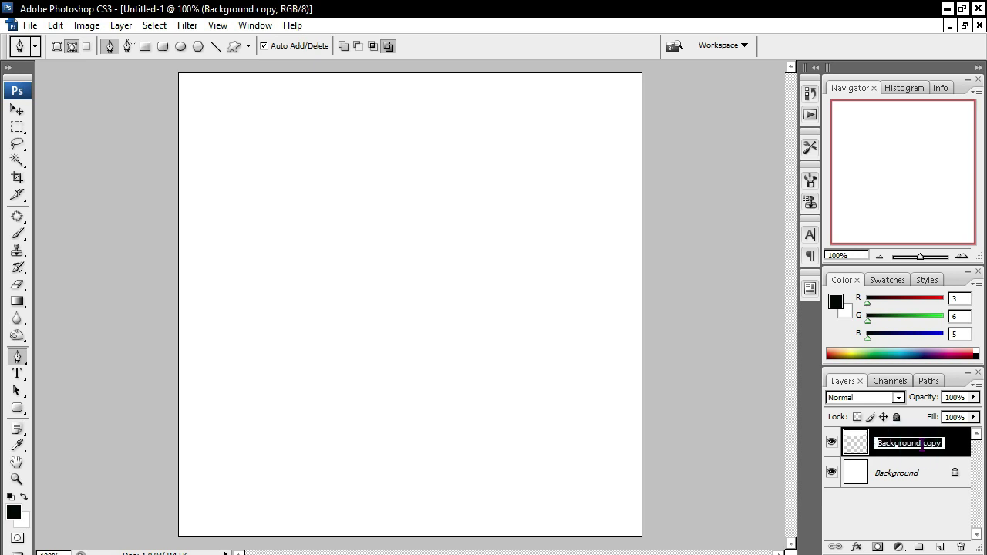
text(B-2)
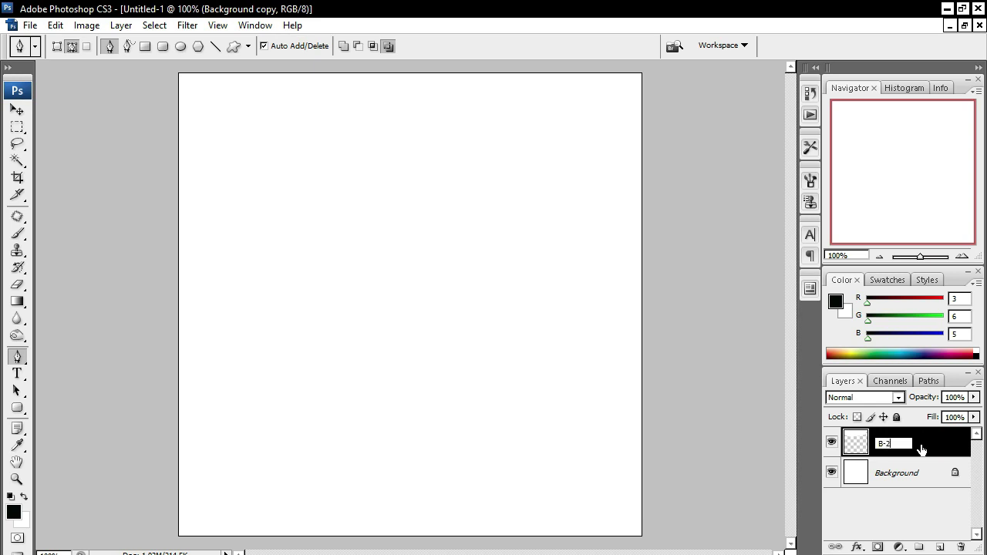
click(898, 526)
click(887, 446)
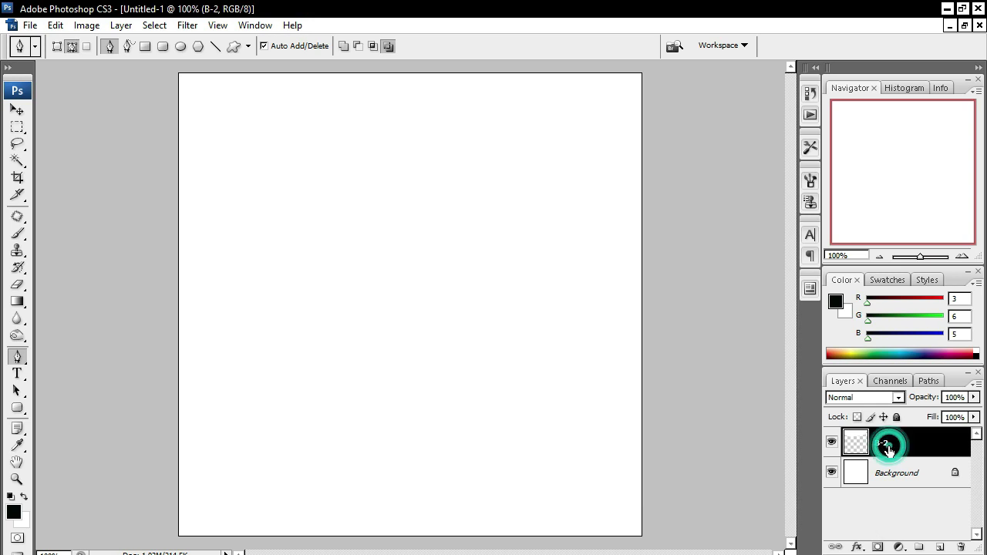
click(855, 547)
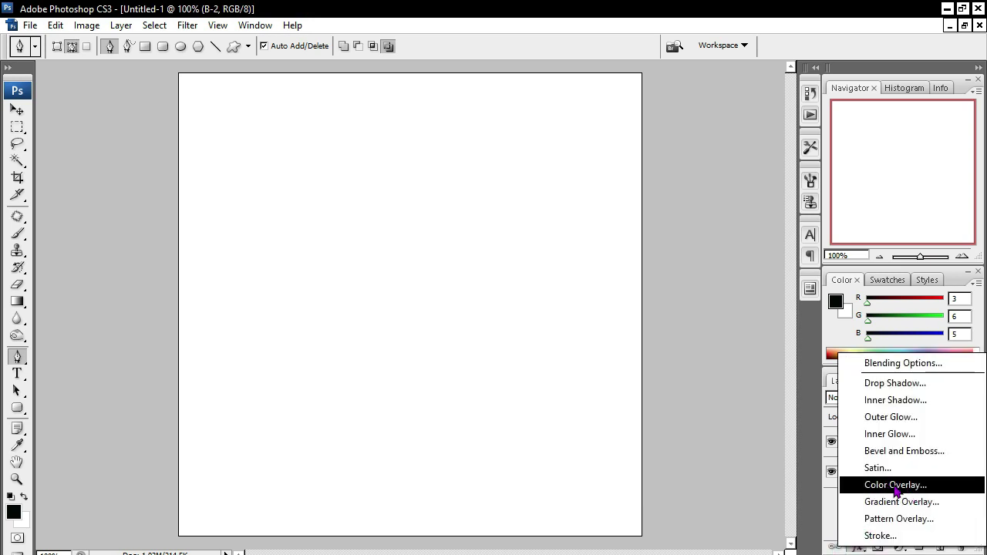
Step: Try a red colour overlay and several gradient overlay presets, then disable them
click(918, 486)
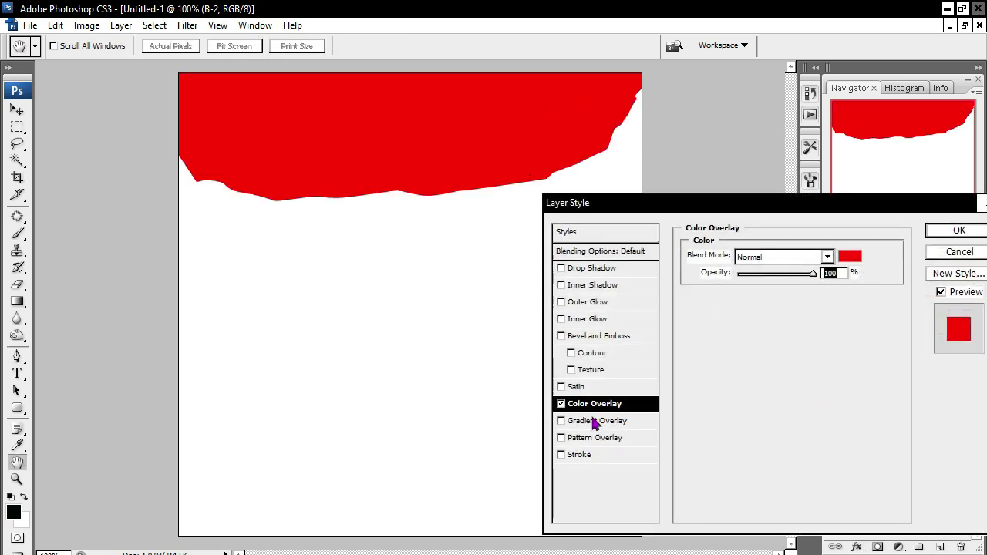
click(562, 404)
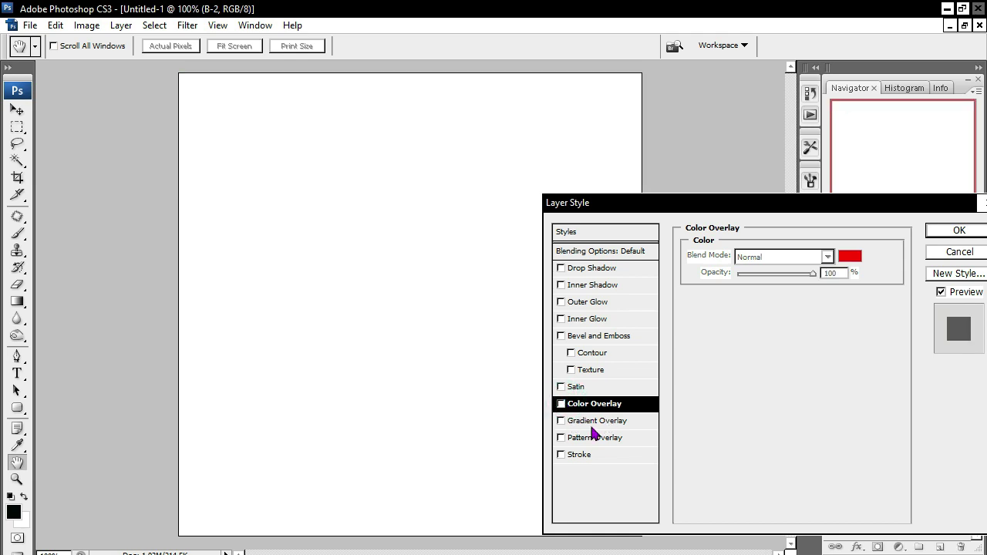
click(609, 421)
click(824, 289)
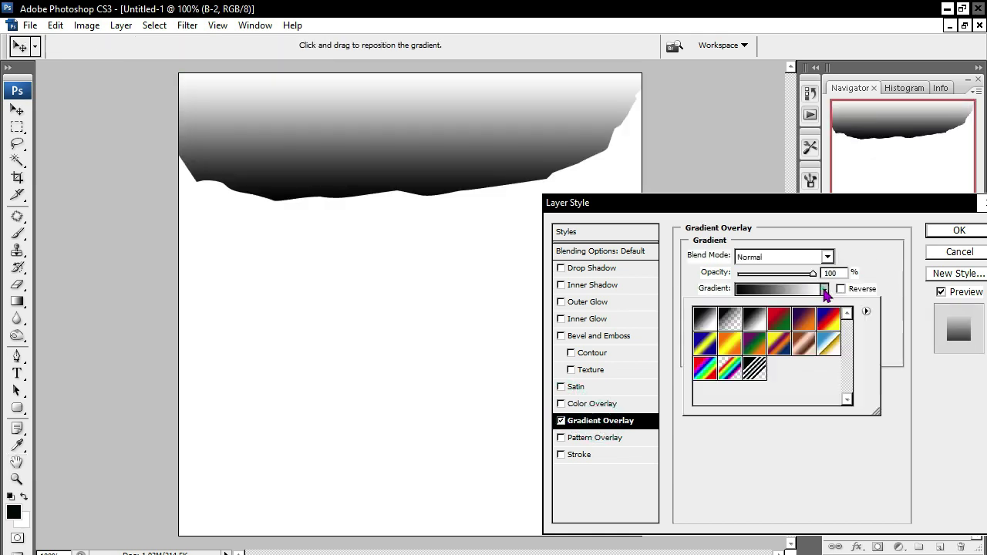
click(779, 316)
click(704, 345)
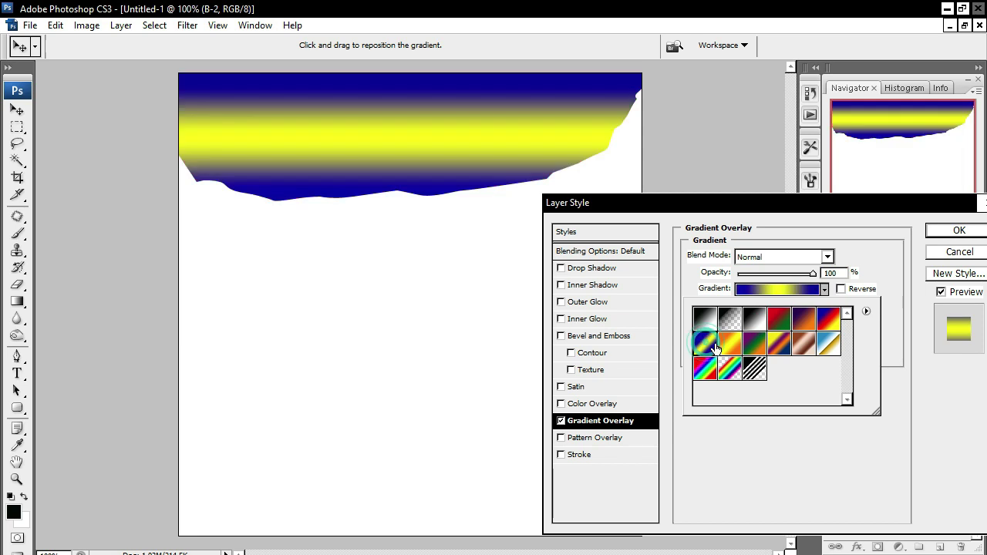
click(700, 322)
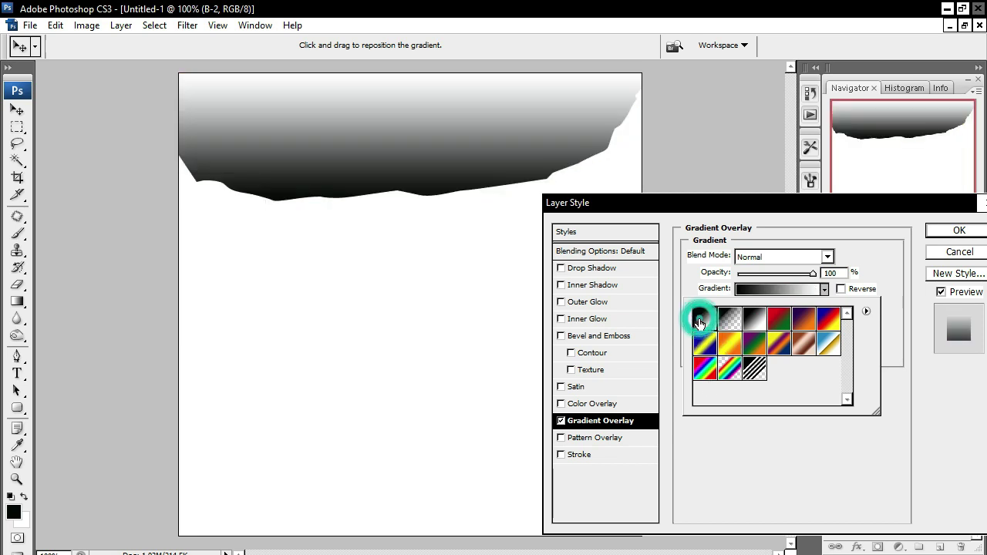
click(892, 310)
click(561, 421)
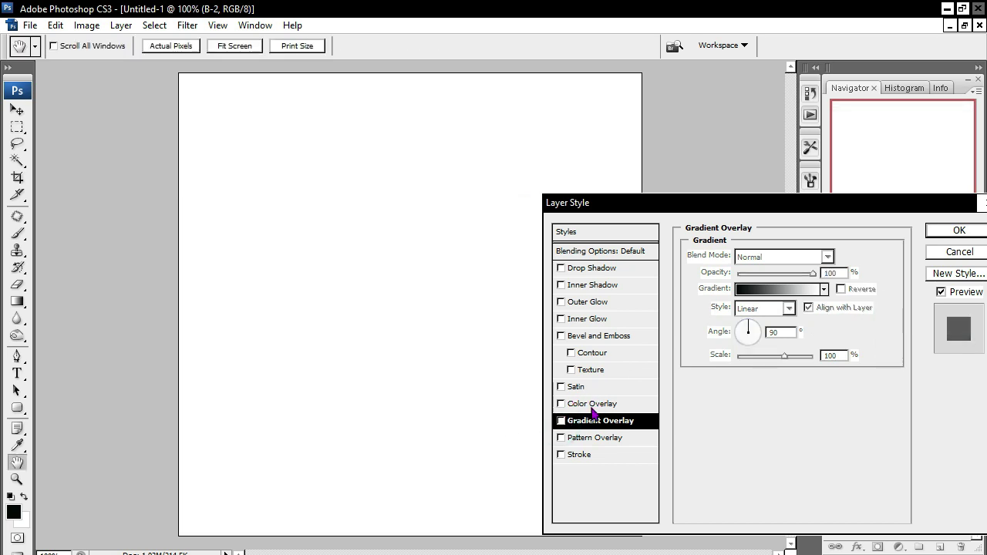
Step: Apply a solid blue (1200ff) Color Overlay to the header shape
click(592, 404)
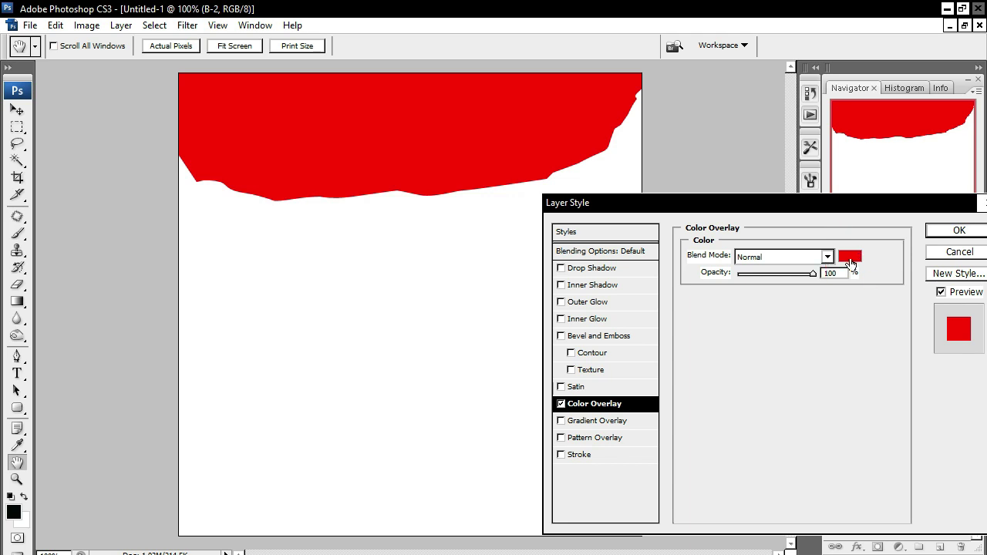
click(851, 259)
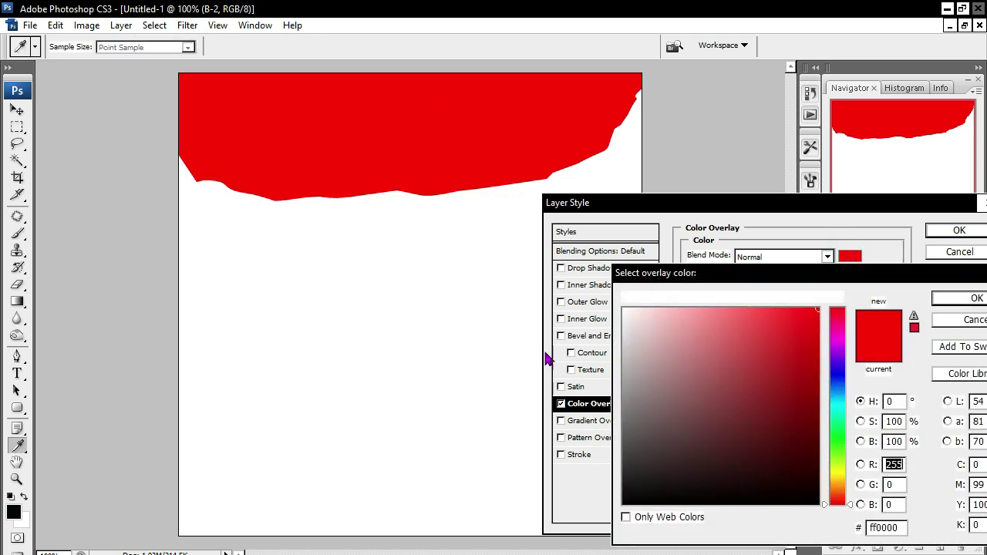
click(838, 374)
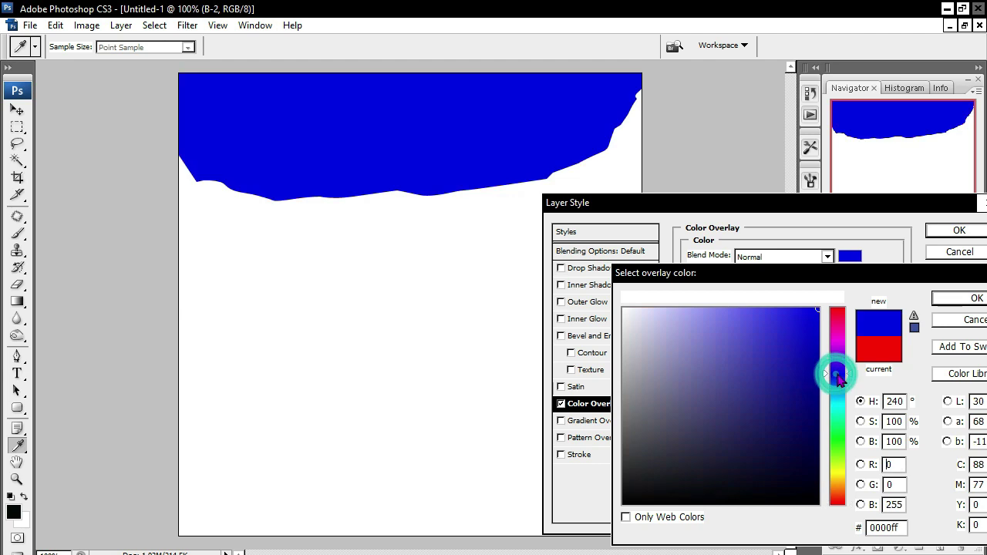
click(841, 372)
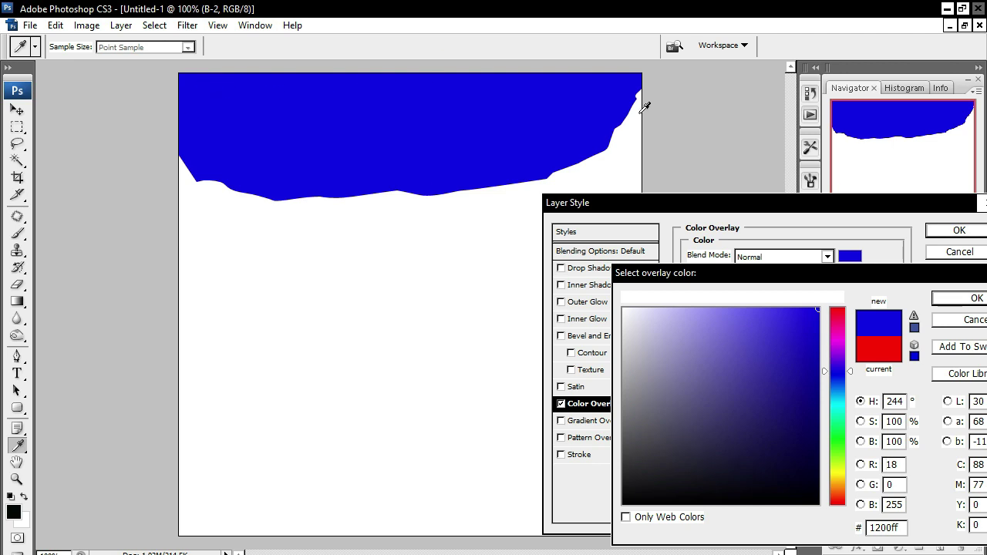
click(957, 299)
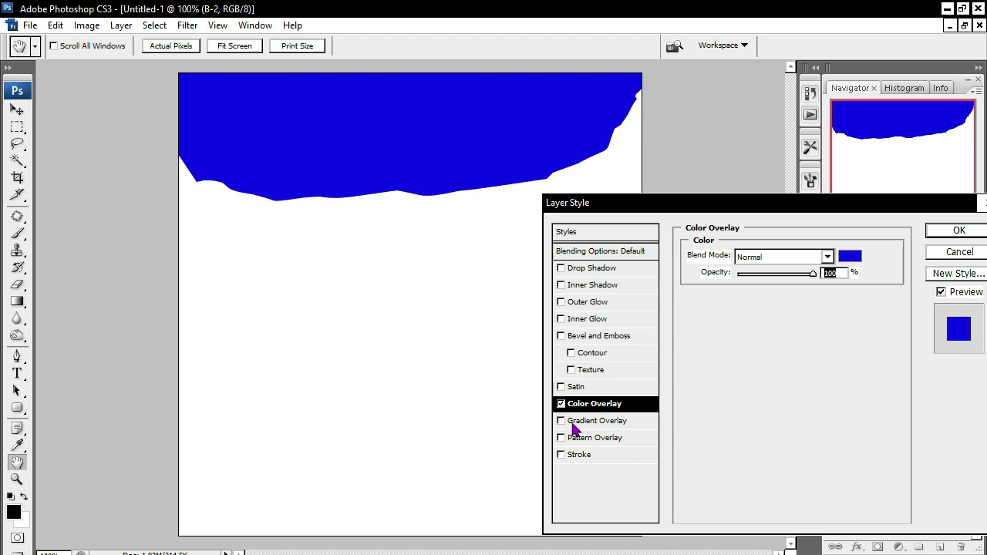
Step: Add a 3 px red outside Stroke around the header shape
click(609, 454)
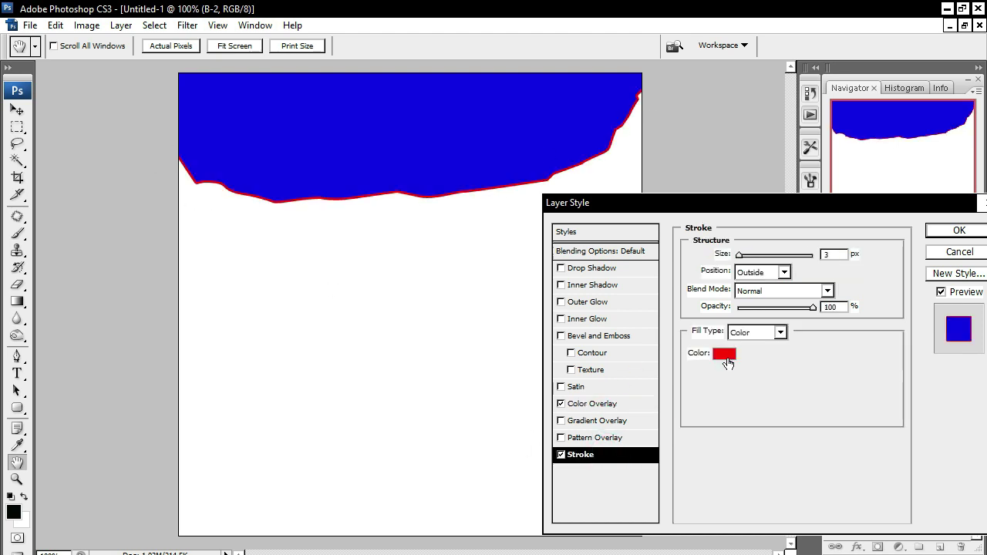
click(725, 356)
text(0)
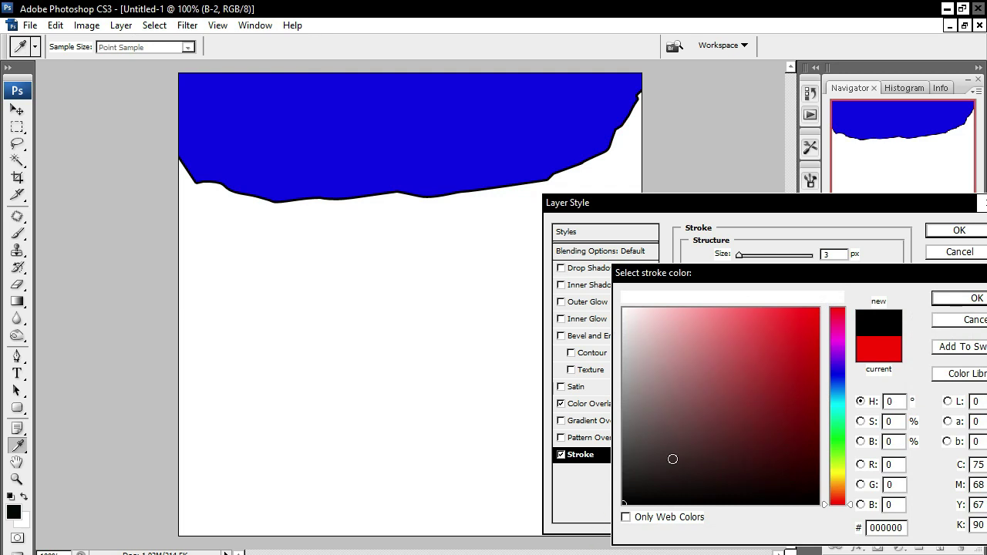
key(ctrl+z)
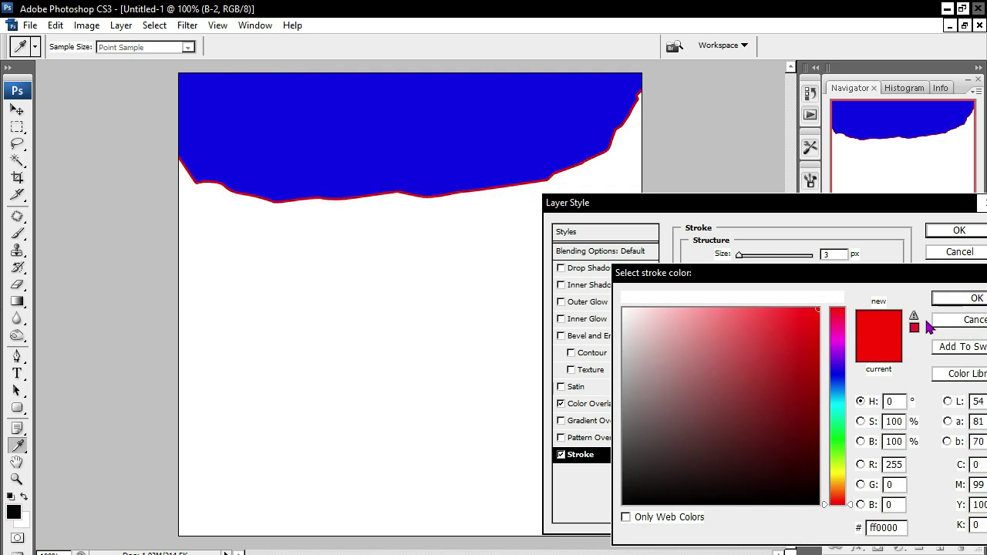
click(968, 298)
Step: Enlarge the blue header slightly toward the top-left and nudge it right
click(959, 230)
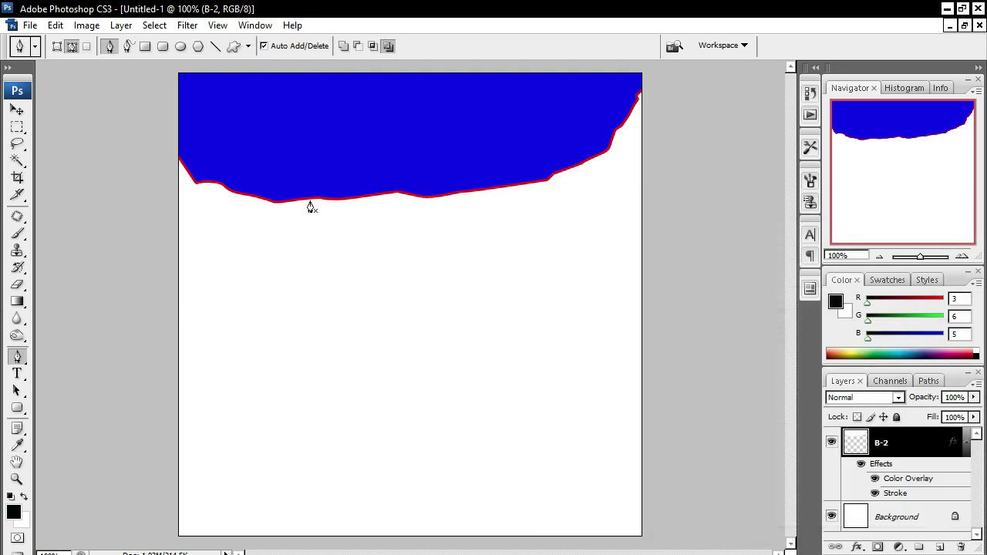
key(v)
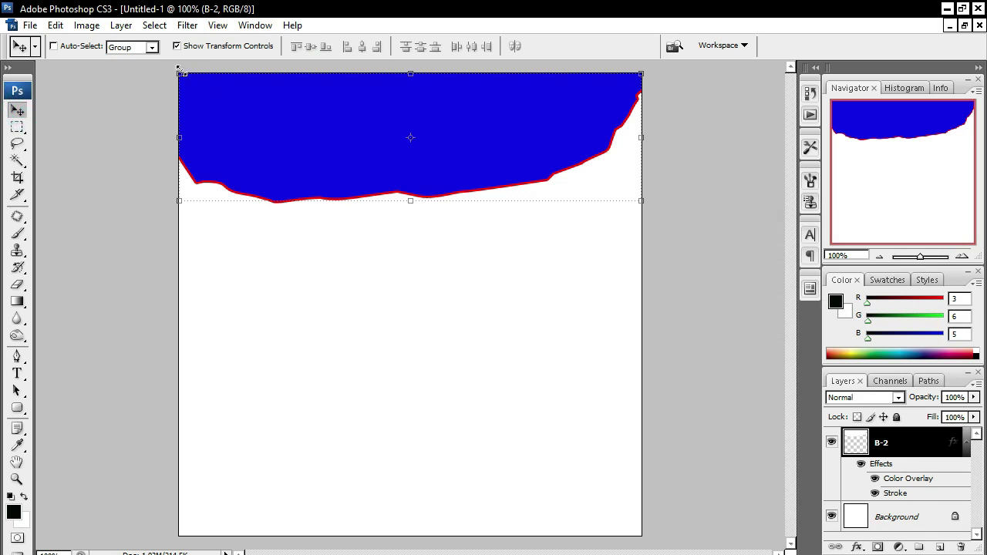
drag(178, 70, 174, 71)
key(Return)
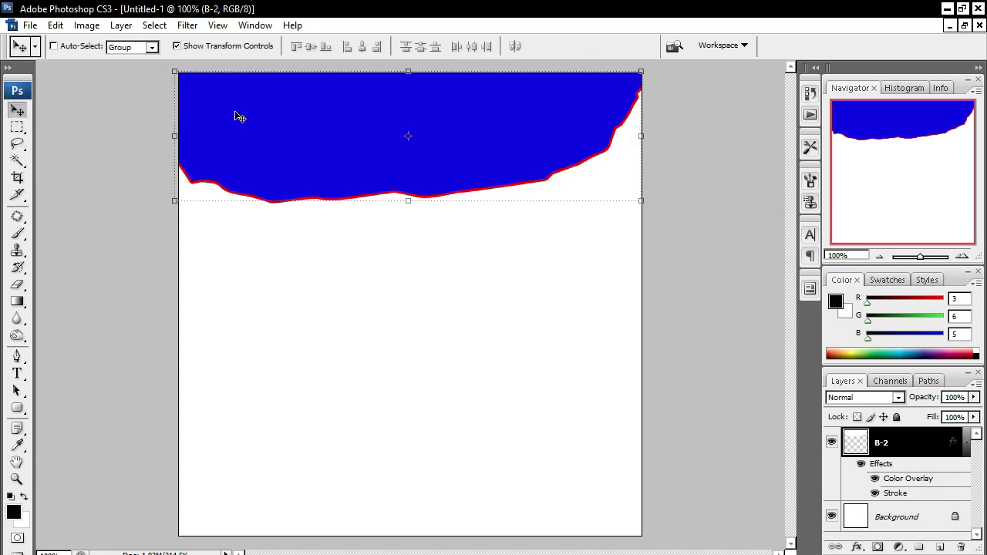
drag(236, 116, 241, 116)
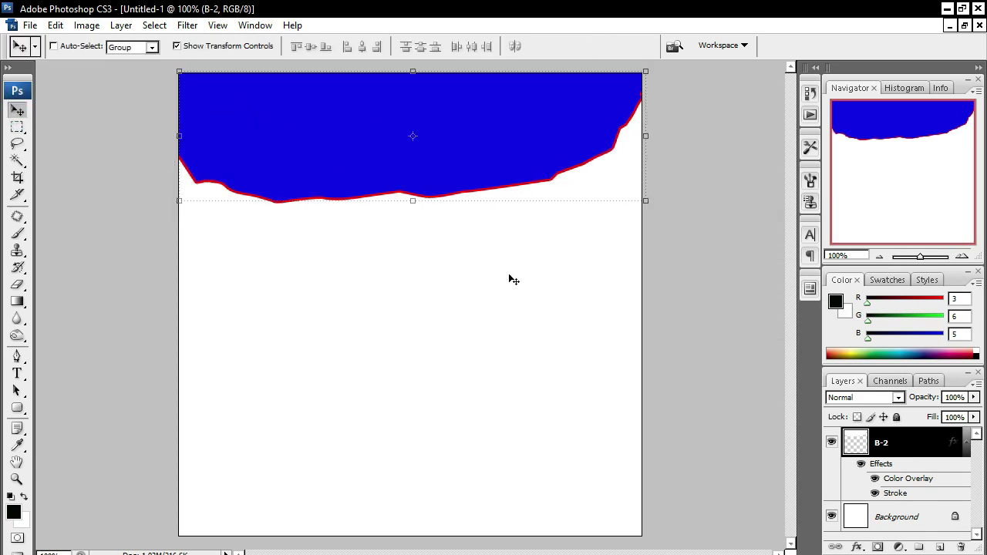
ctrl+click(454, 135)
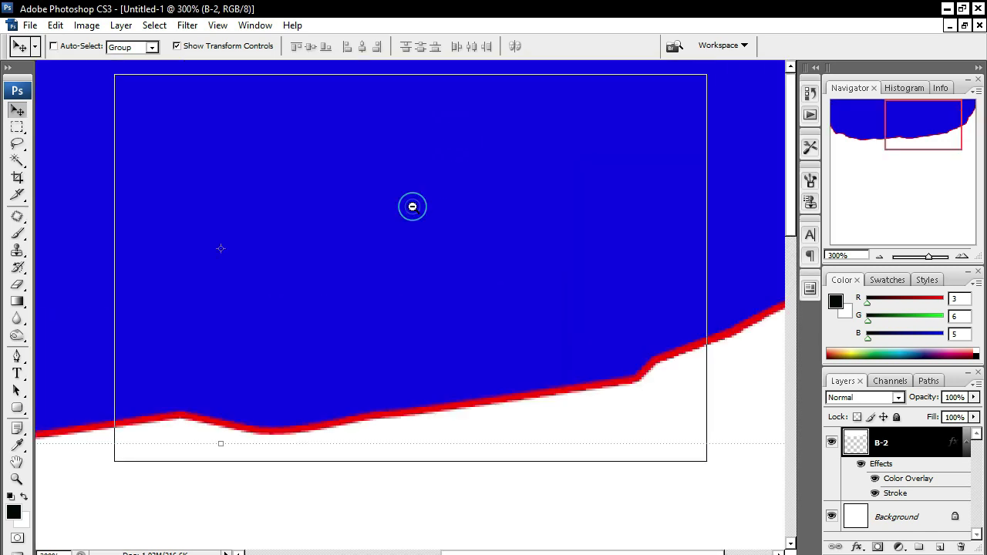
ctrl+alt+click(409, 205)
click(17, 374)
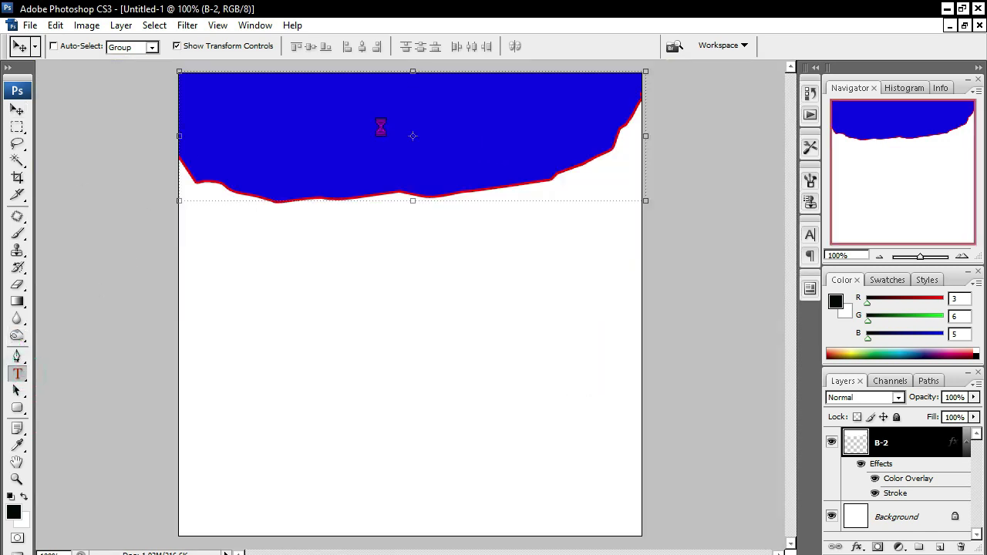
Step: Type the Bengali heading 'বায়তুল হামদ জামে মসজিদ' in the header at 14 pt
click(241, 116)
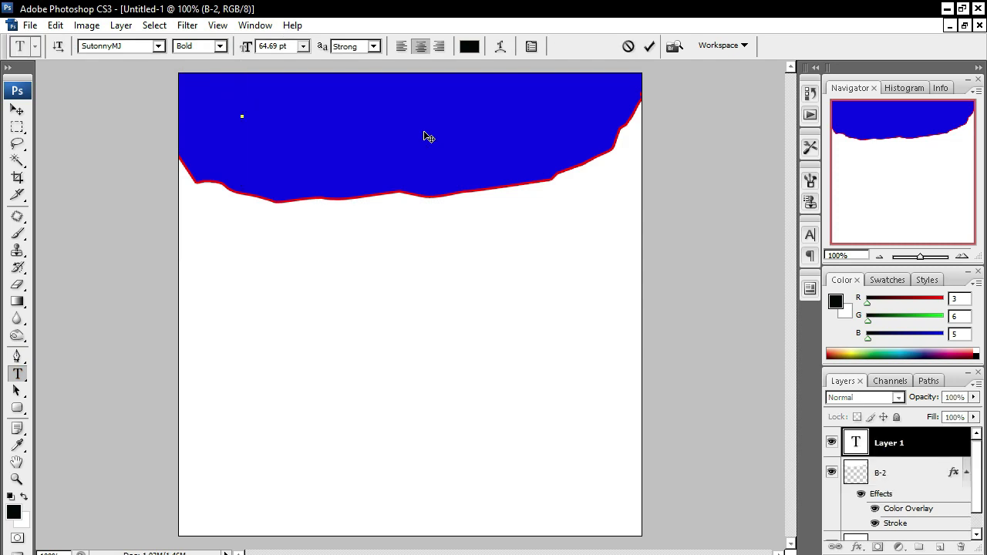
text(Avgvi)
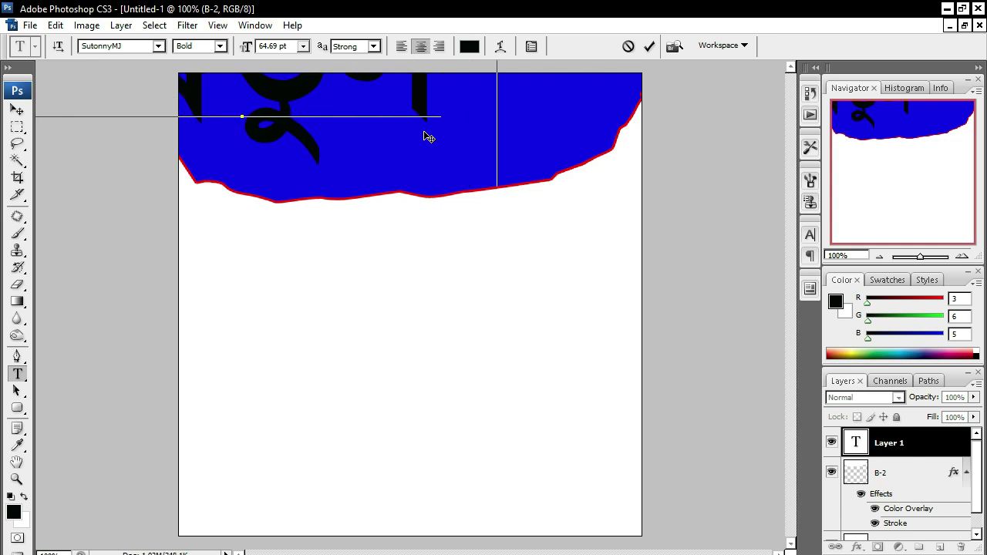
text( †mvbvi)
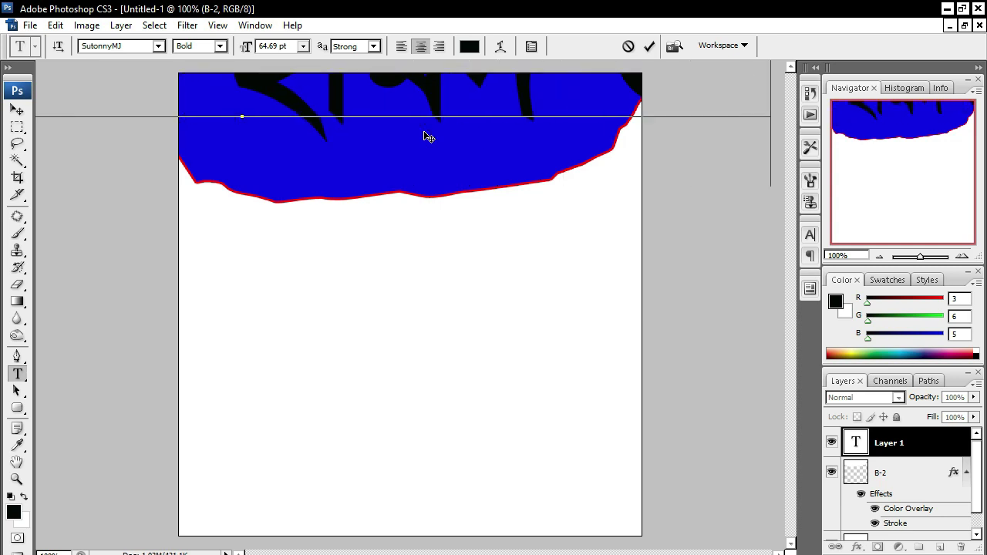
text( evsjv)
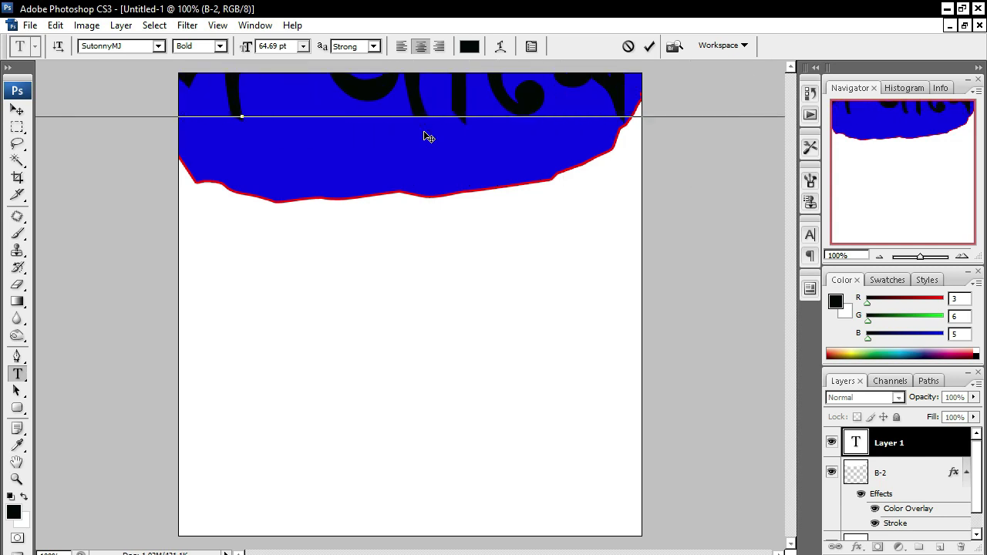
text( Av)
key(ctrl+a)
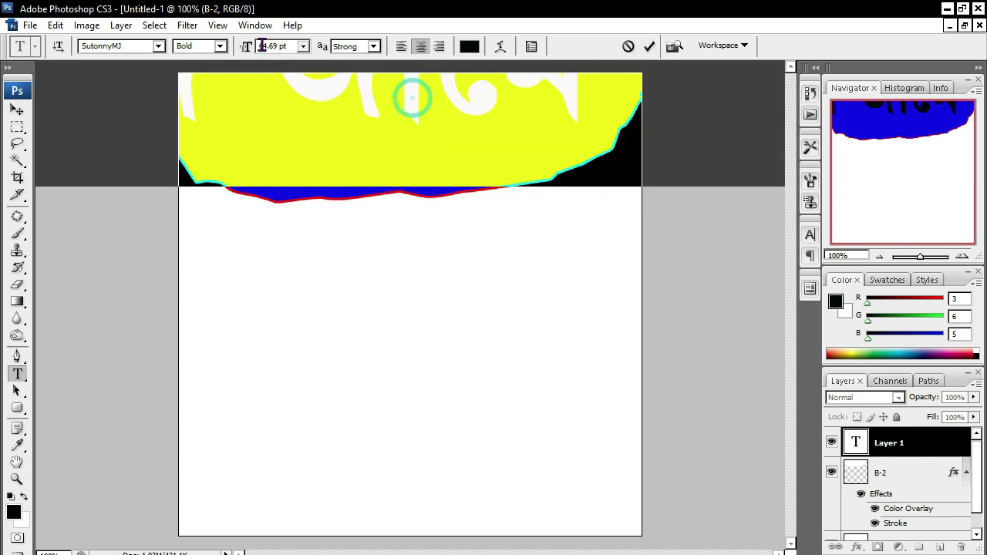
click(303, 47)
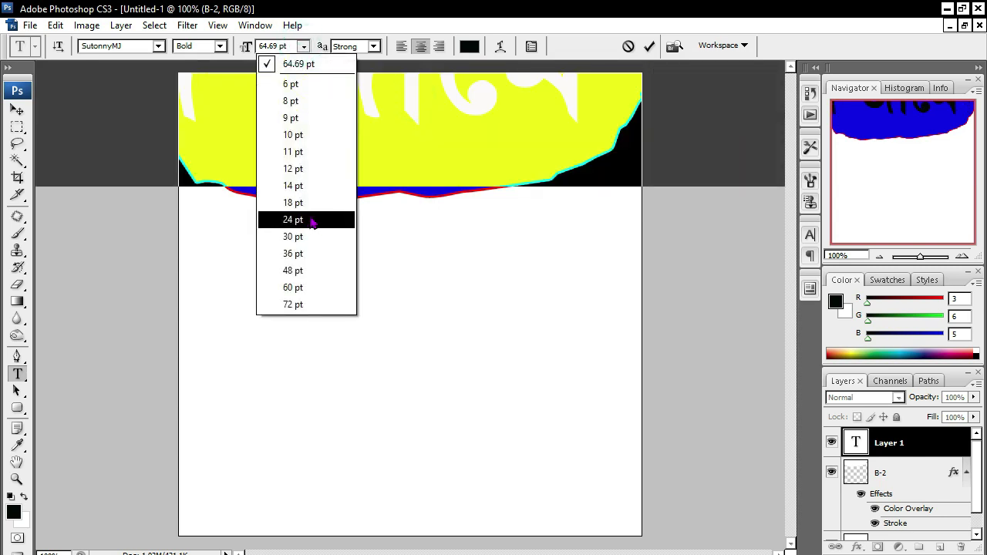
click(310, 220)
click(305, 46)
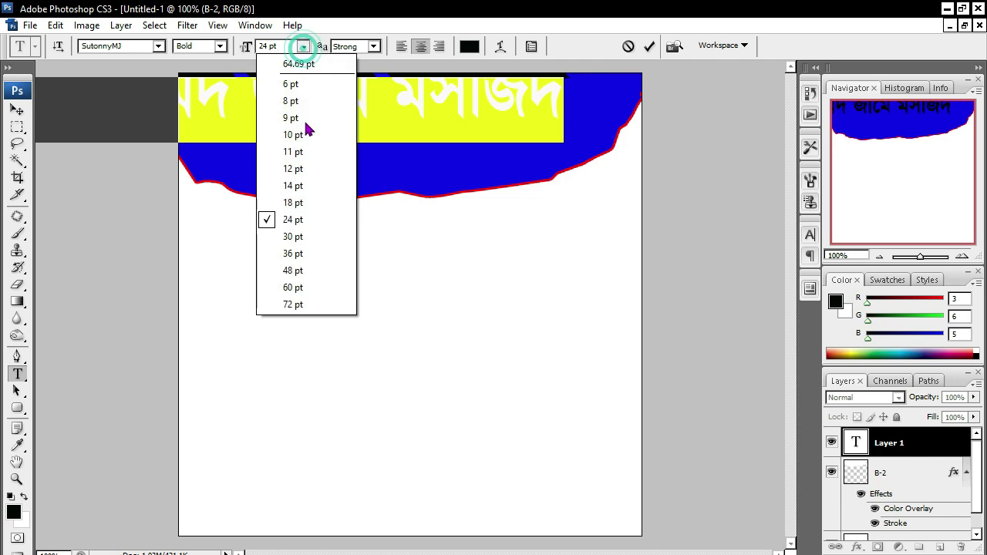
click(300, 188)
Step: Move the heading right so it sits centred in the header band
click(19, 110)
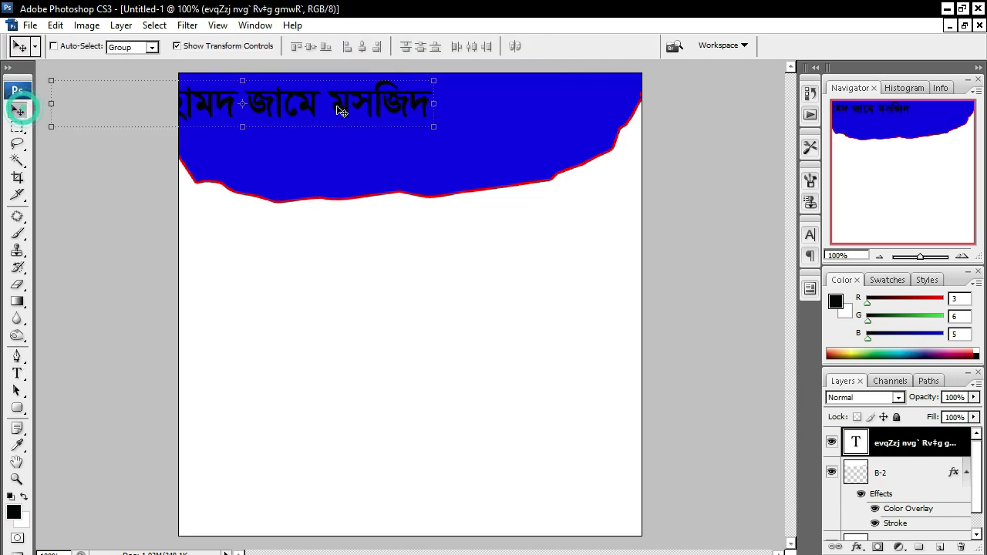
drag(276, 100, 429, 98)
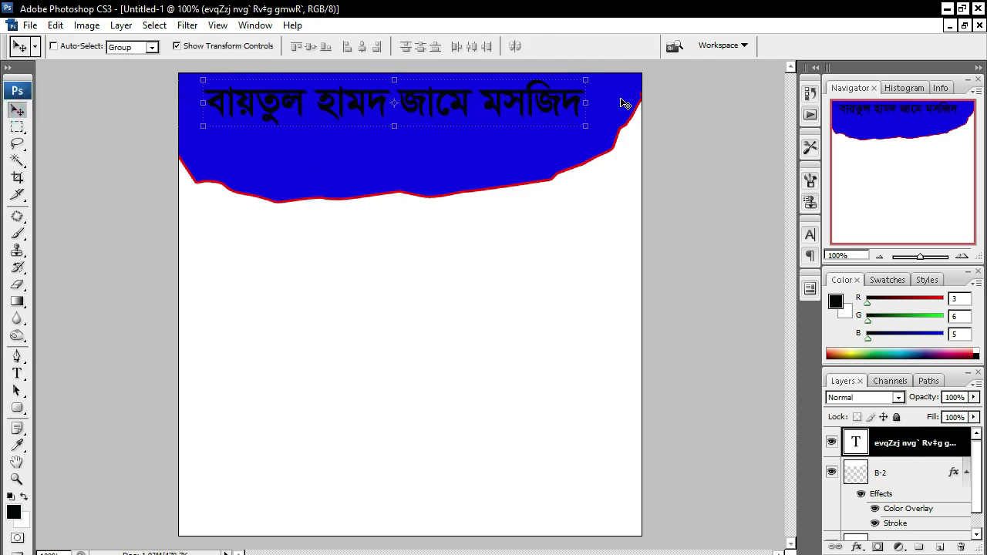
key(Right)
key(Right)
key(Right)
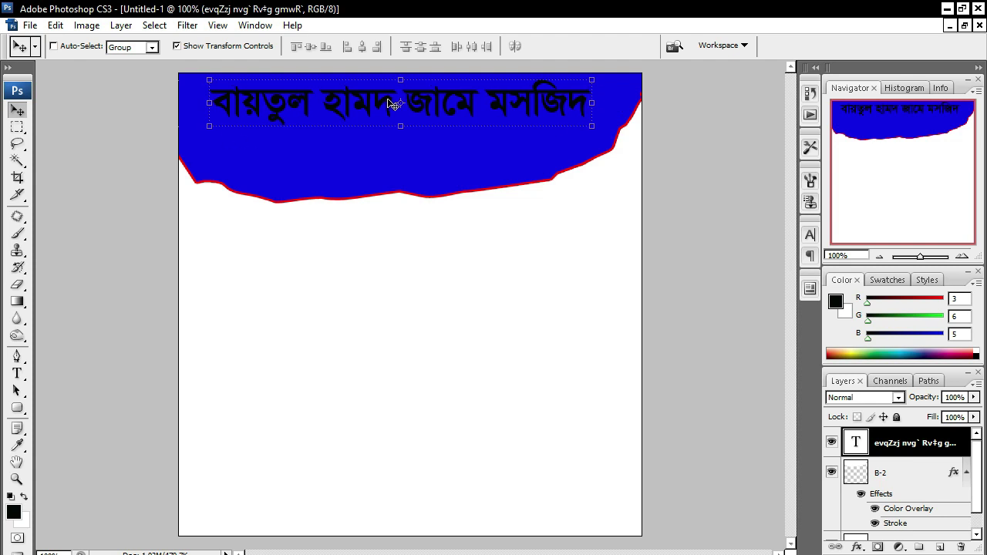
ctrl+click(368, 115)
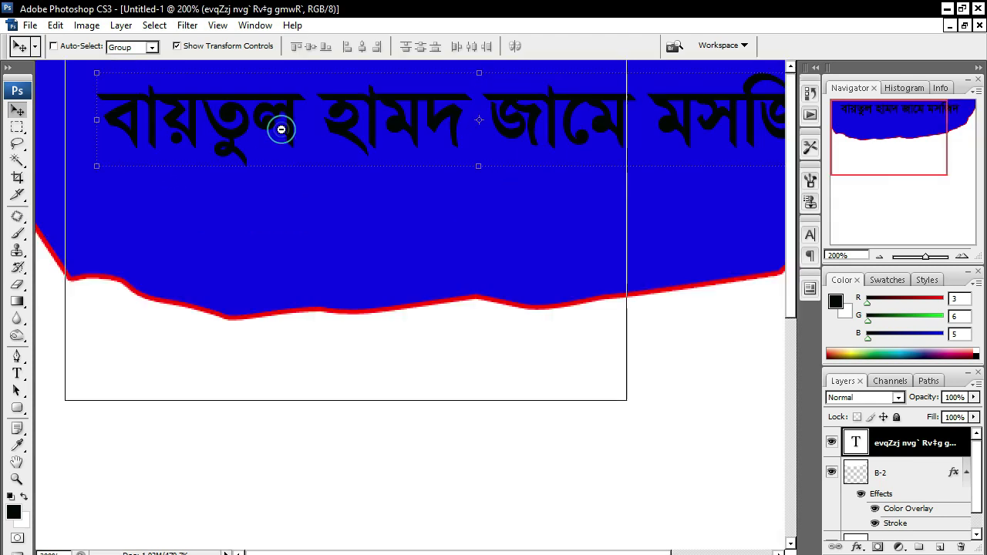
alt+click(309, 127)
Step: Change the heading text colour to white
click(17, 373)
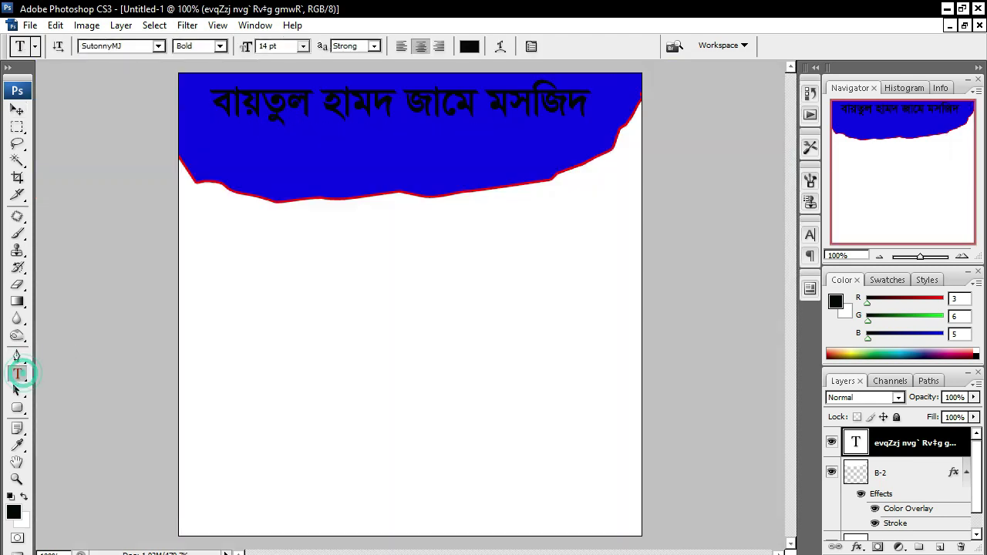
click(368, 98)
double_click(368, 99)
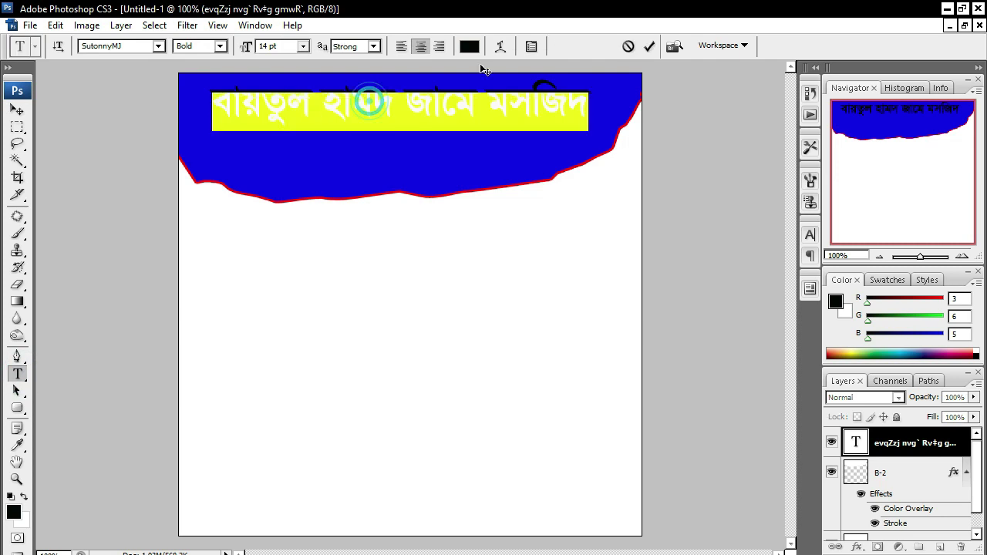
click(470, 46)
drag(694, 363, 330, 121)
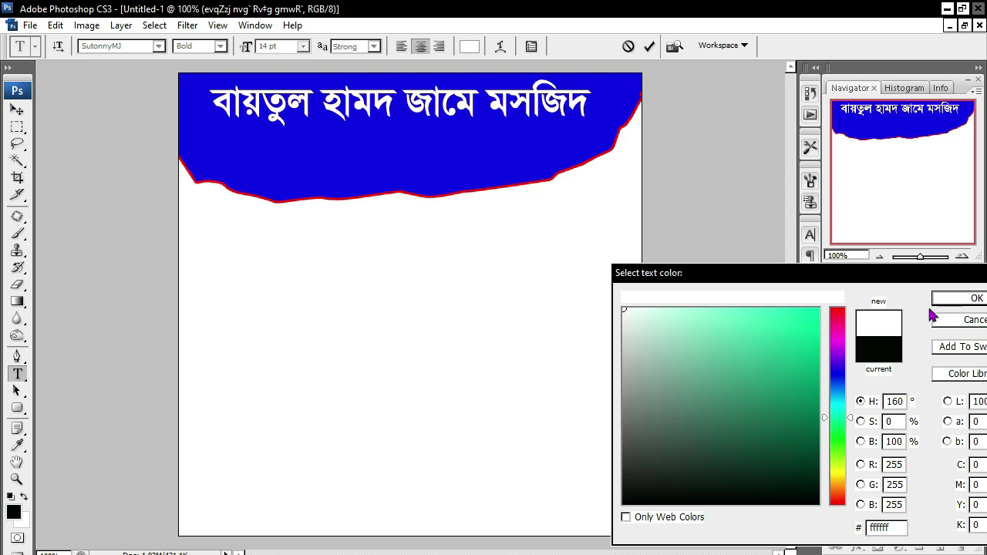
click(961, 304)
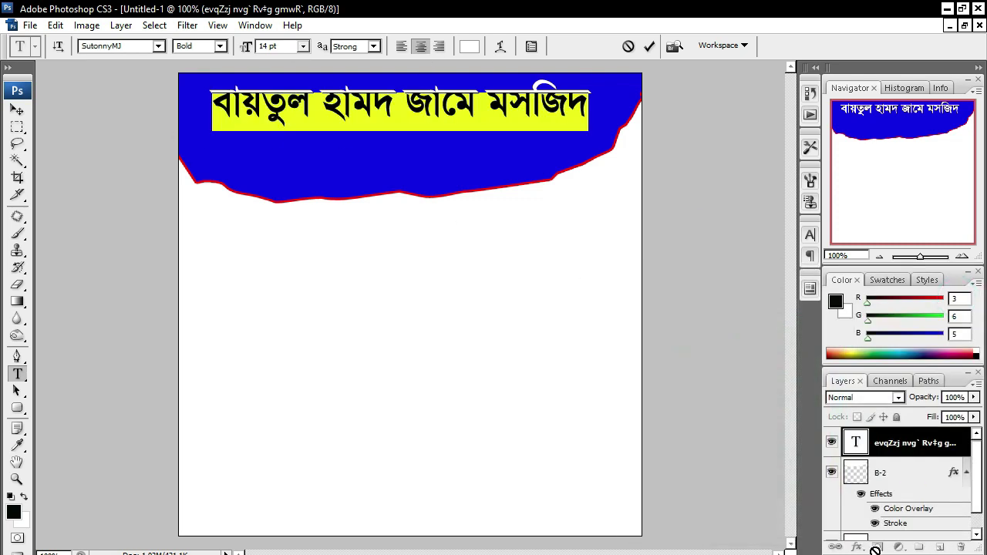
click(896, 445)
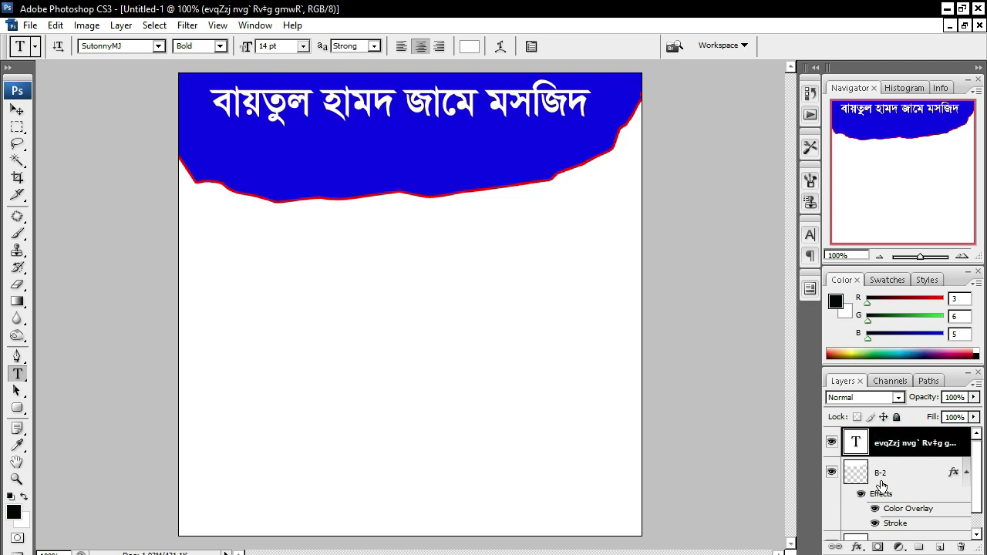
click(856, 546)
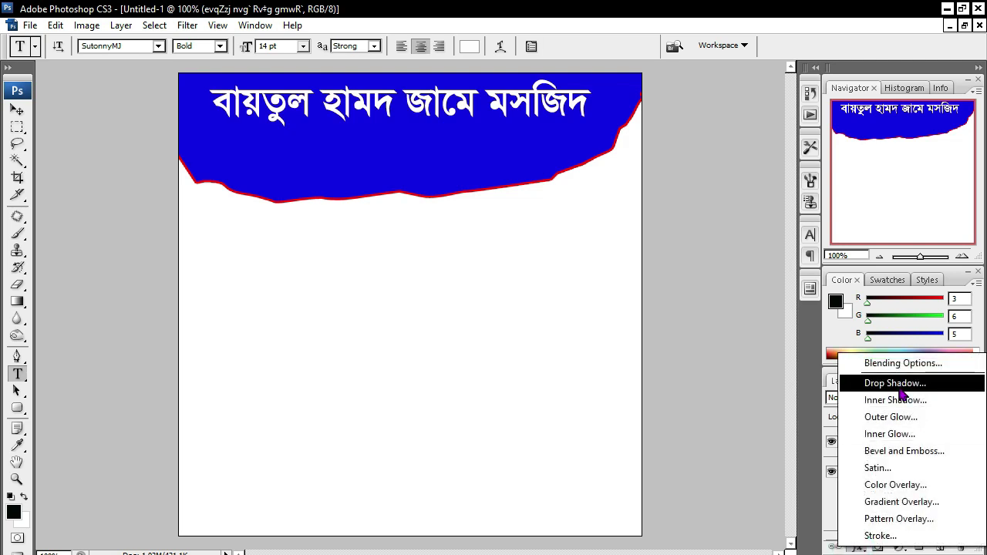
Step: Give the heading a drop shadow with 100% opacity and 12% spread
click(894, 383)
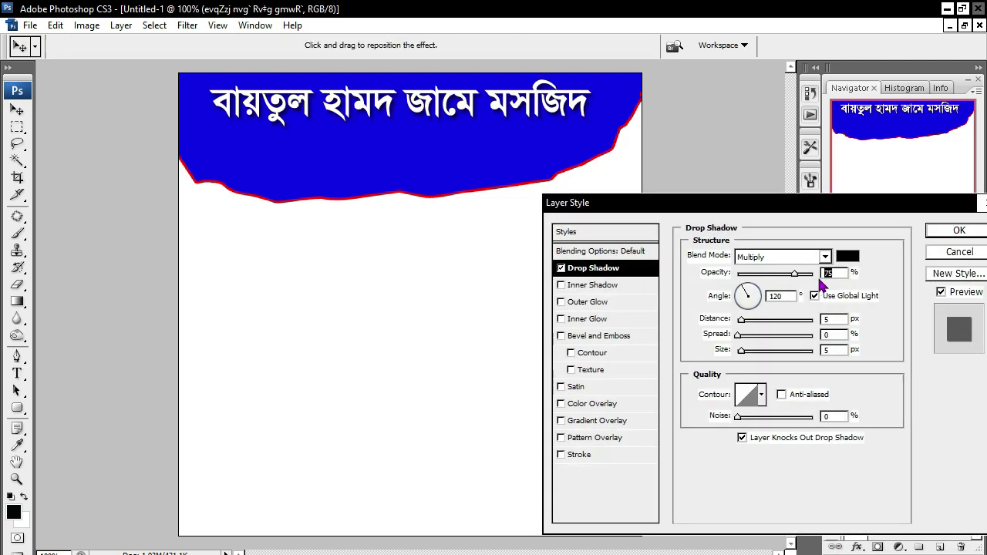
drag(799, 276, 817, 276)
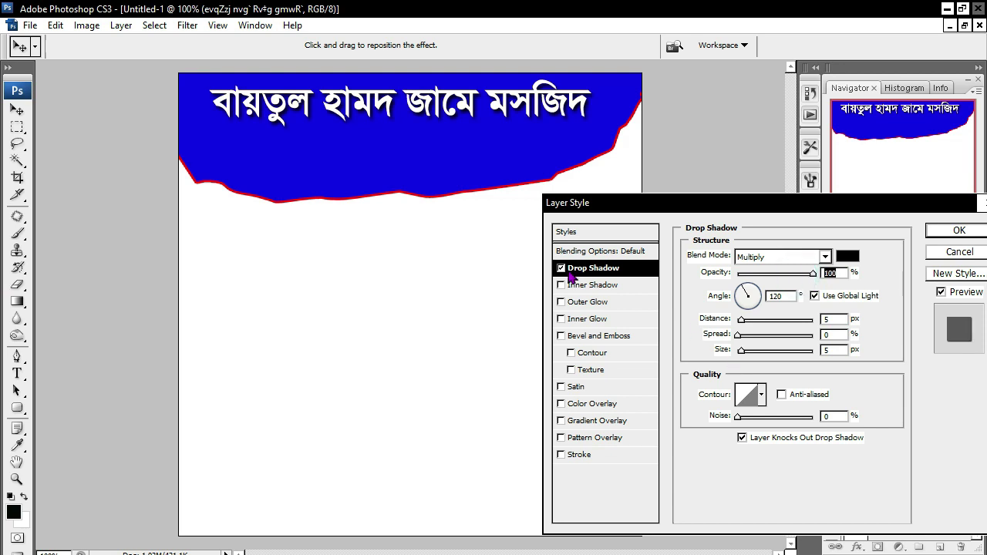
drag(737, 333, 744, 333)
click(945, 230)
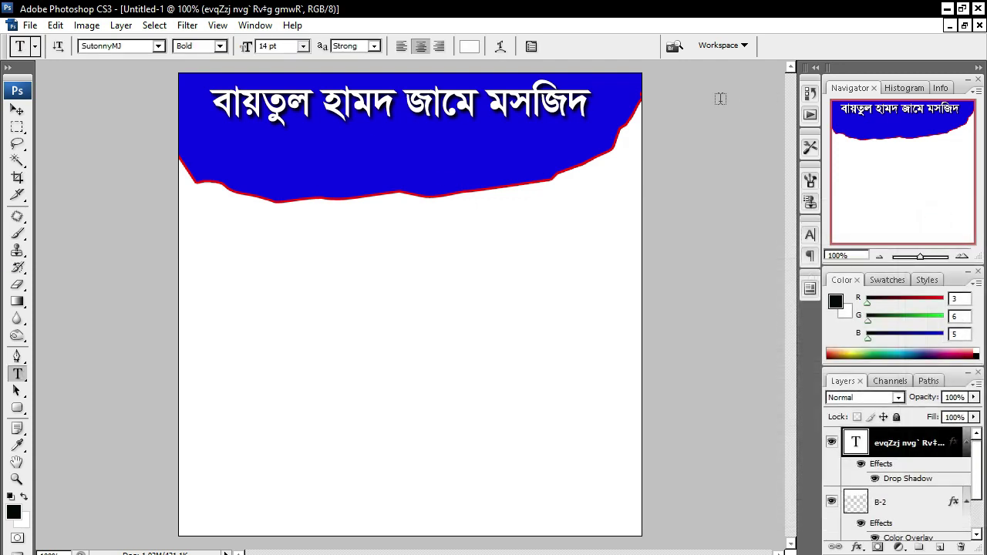
ctrl+alt+click(432, 222)
ctrl+click(434, 209)
key(ctrl+plus)
key(ctrl+plus)
Step: Duplicate the title text just below the original with an Alt-drag
click(17, 111)
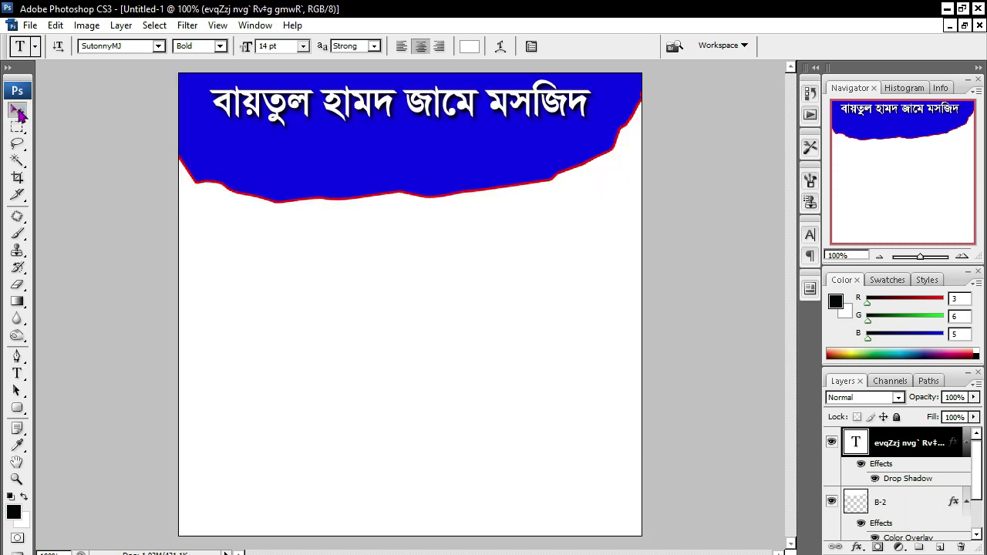
ctrl+click(444, 125)
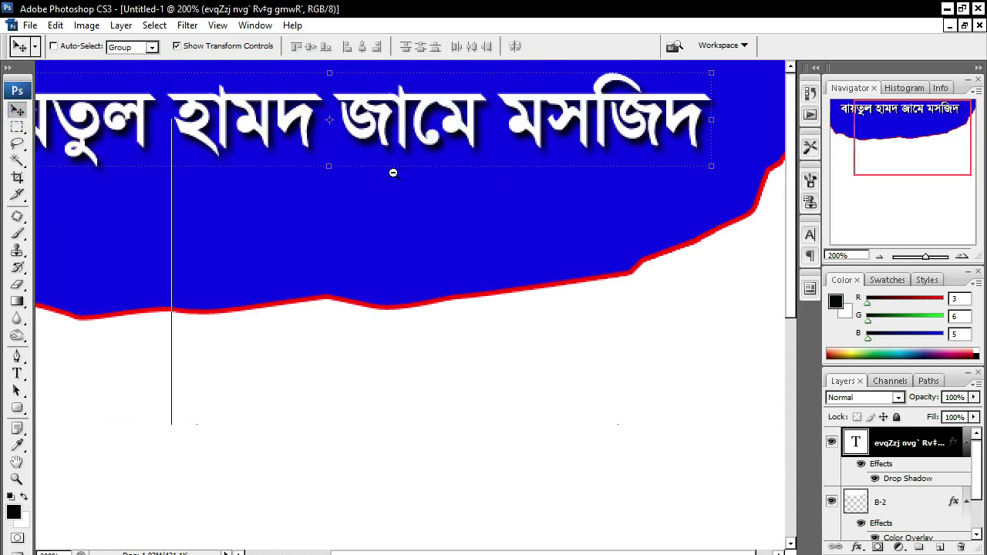
ctrl+alt+click(391, 172)
ctrl+alt+click(361, 163)
alt+drag(335, 174, 342, 203)
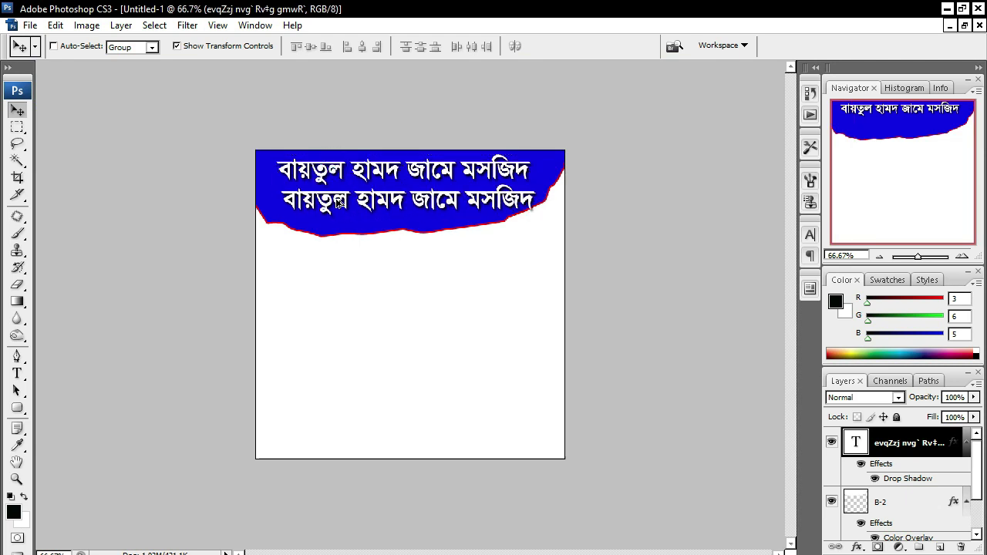
Step: Replace the copied line with 'ঠিকানা :' followed by the mosque's address
click(17, 373)
triple_click(431, 202)
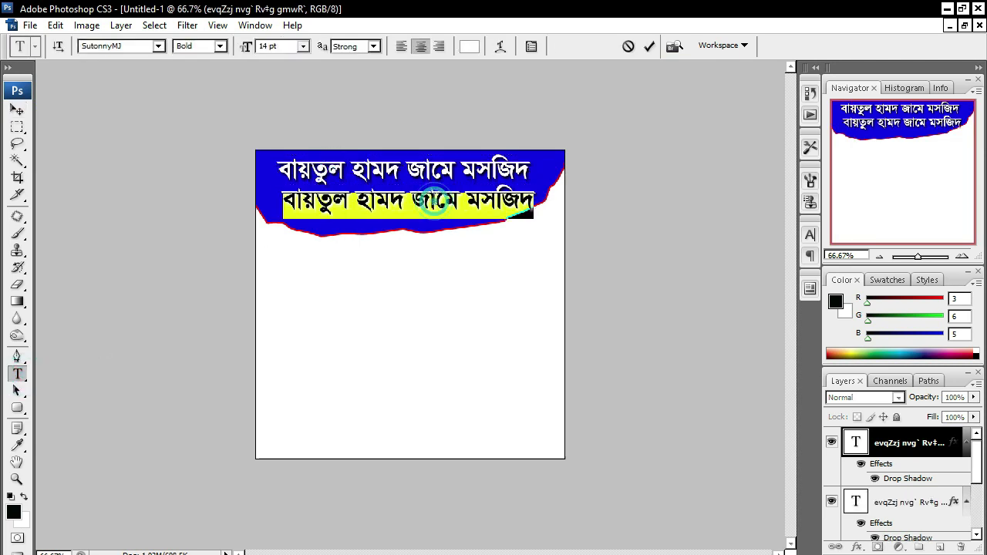
key(BackSpace)
text(wVKvbv )
text(: e)
key(BackSpace)
text(Wv½xccvov, )
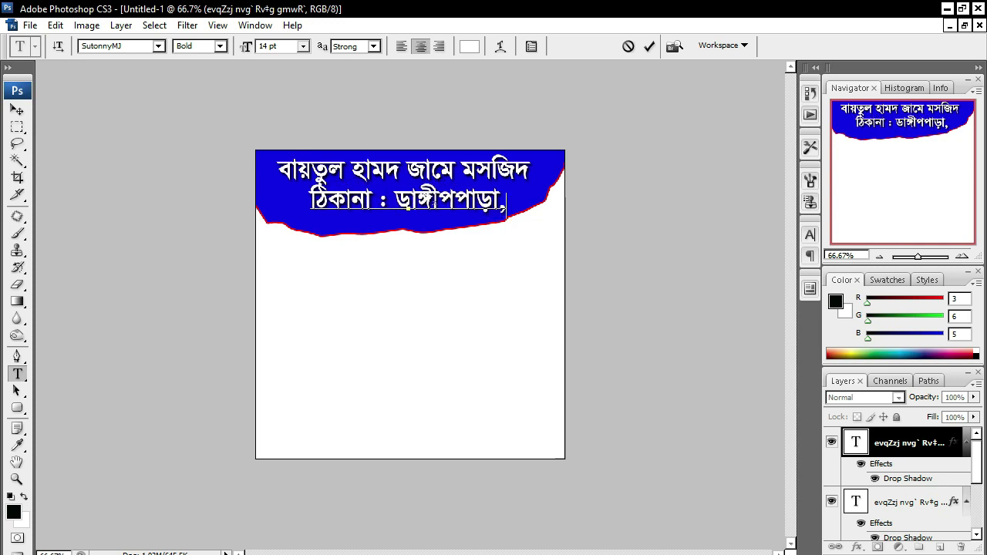
text(cev, ivRkvnx)
Step: Shrink the address line and centre it under the title
click(17, 110)
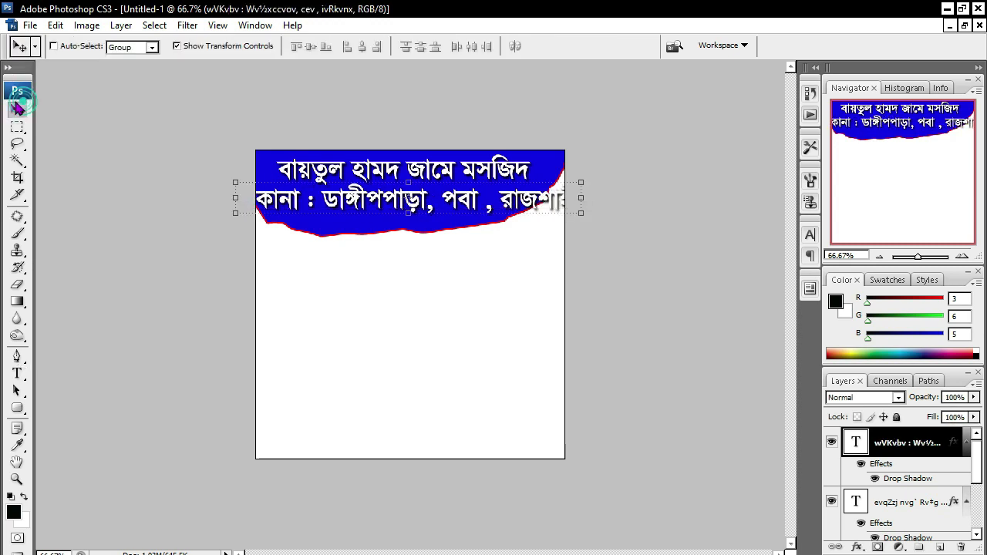
drag(231, 179, 430, 199)
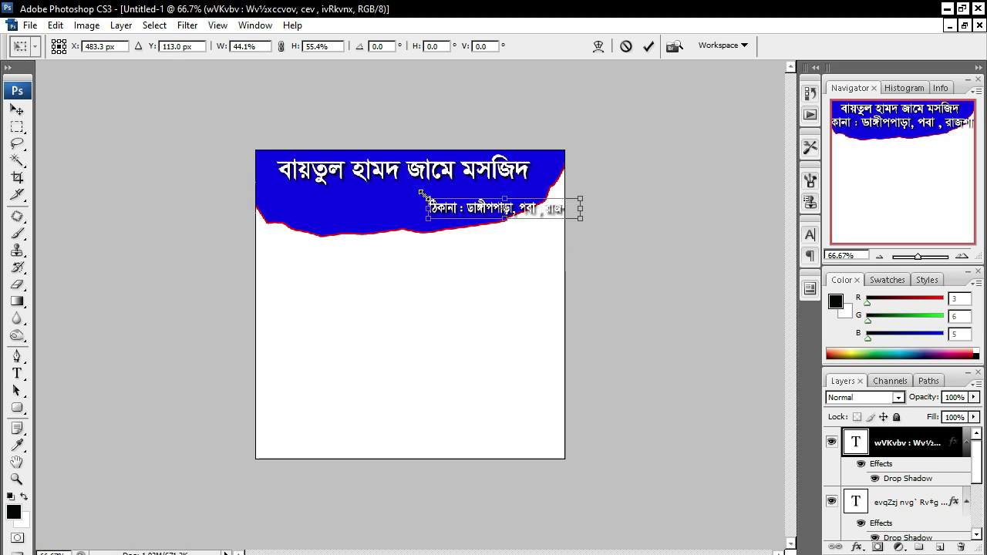
key(Return)
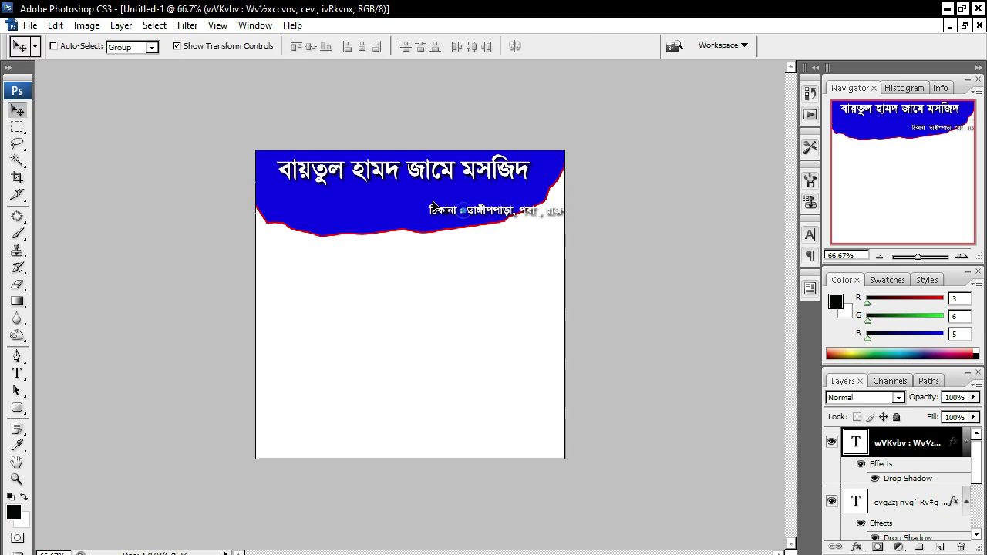
drag(468, 212, 371, 197)
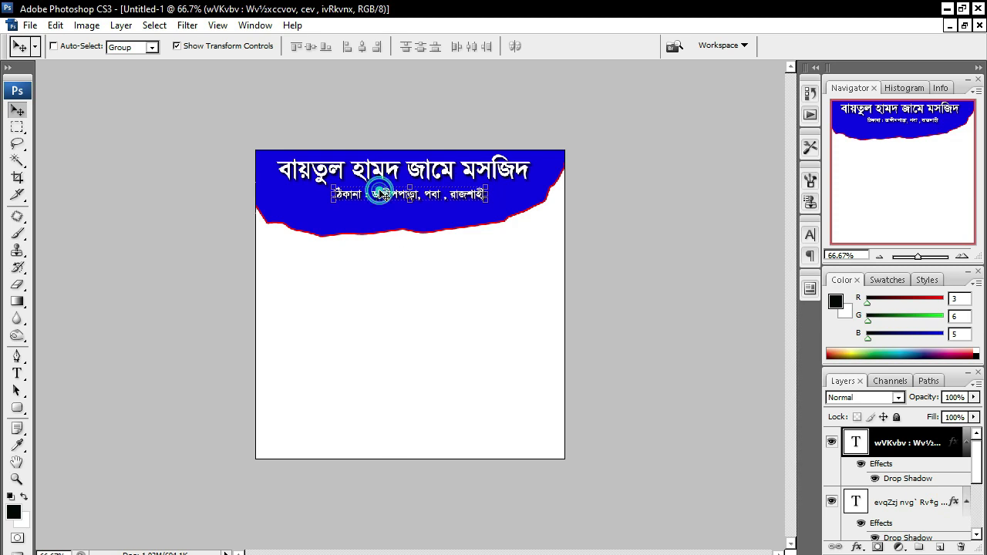
Step: Duplicate the address line just below the original
ctrl+click(401, 217)
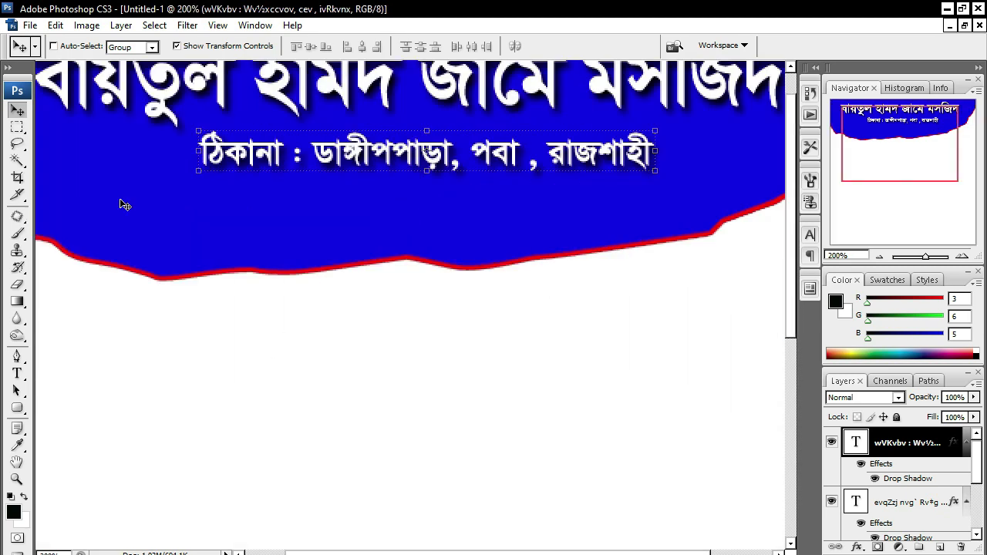
key(ctrl+minus)
key(ctrl+minus)
drag(380, 189, 380, 213)
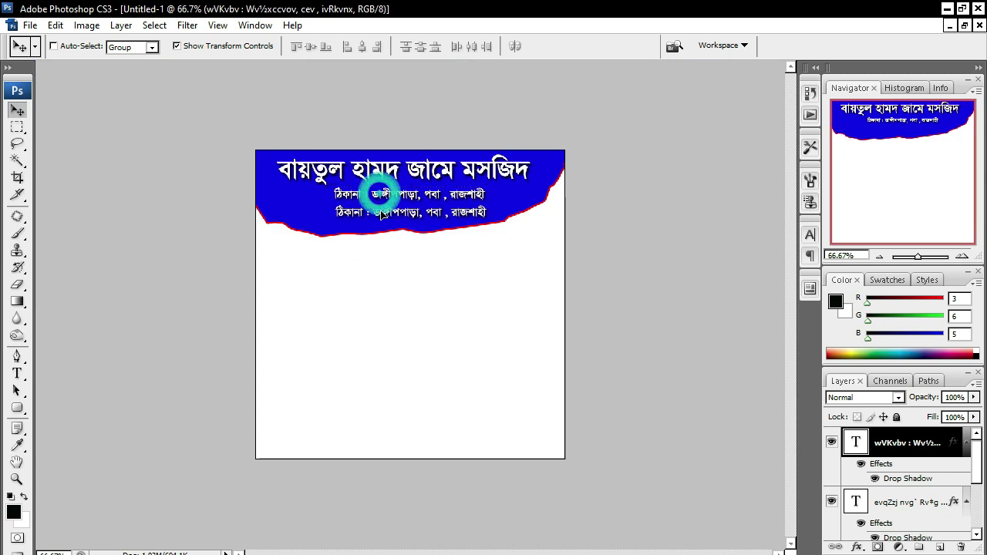
key(ctrl+plus)
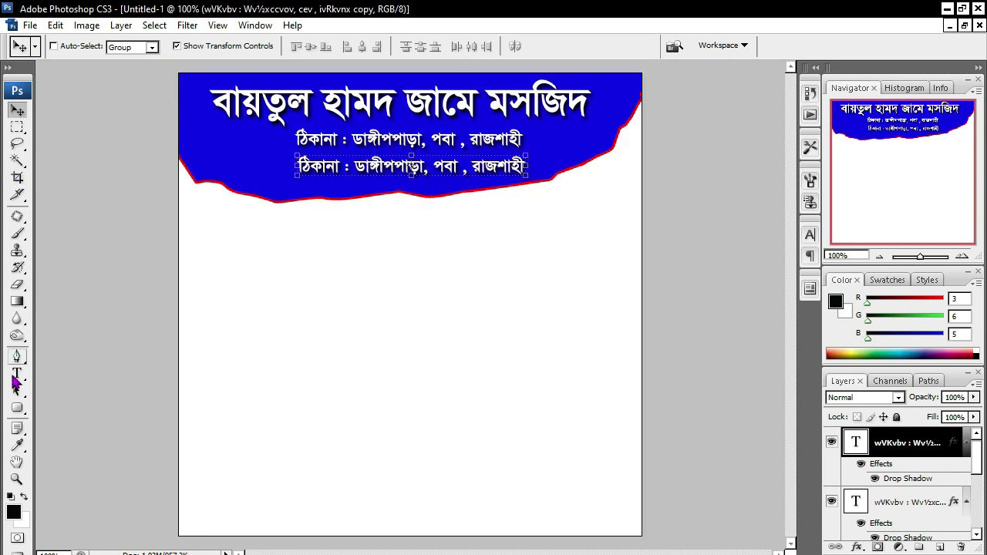
Step: Retype the copied line as 'জুম্মার খুতবা' and enlarge it beneath the address
click(17, 373)
triple_click(414, 160)
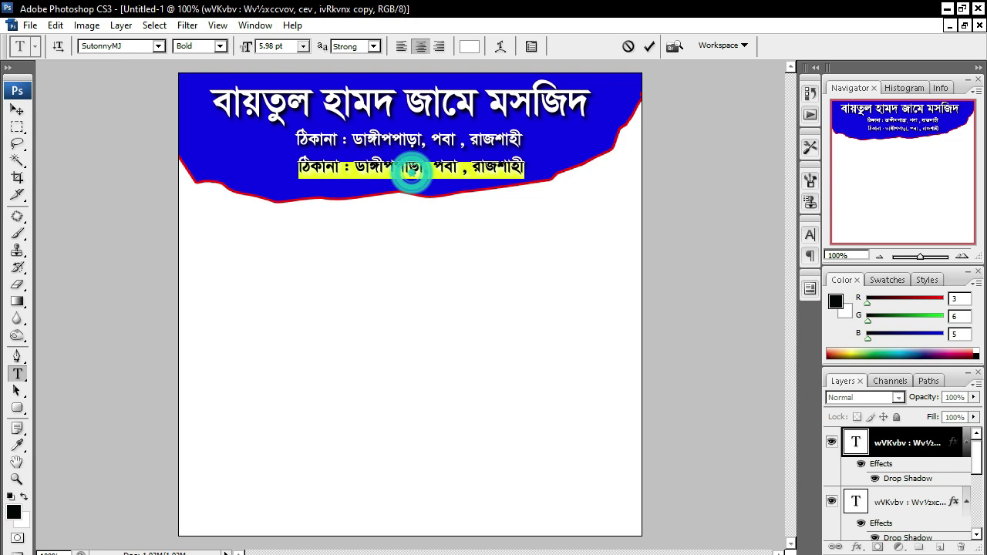
text(Á¤§vi LyZev)
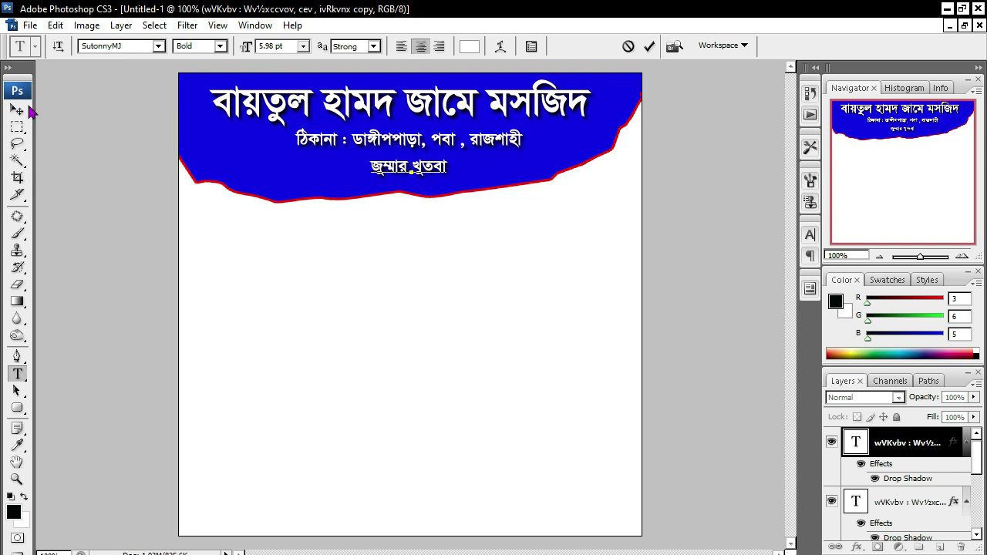
click(17, 110)
ctrl+click(390, 187)
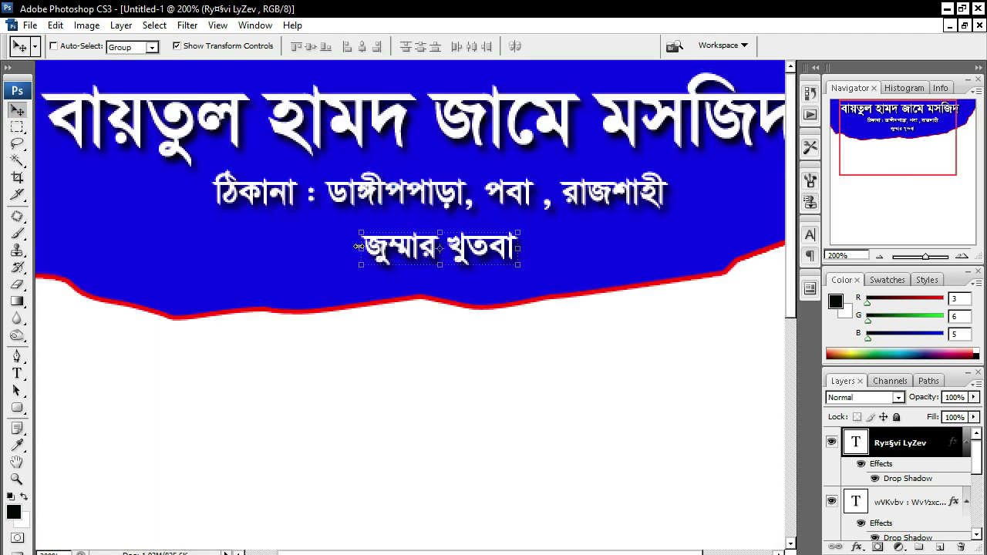
mouse_move(357, 227)
mouse_down()
mouse_move(260, 207)
mouse_move(339, 237)
mouse_up()
key(Return)
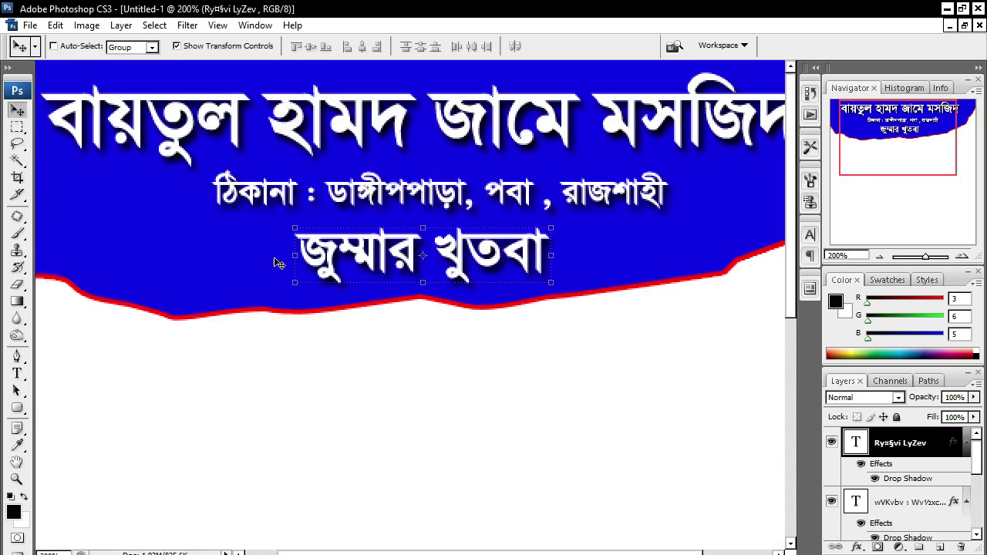
Step: Add a red Stroke outline to the জুম্মার খুতবা heading
click(861, 544)
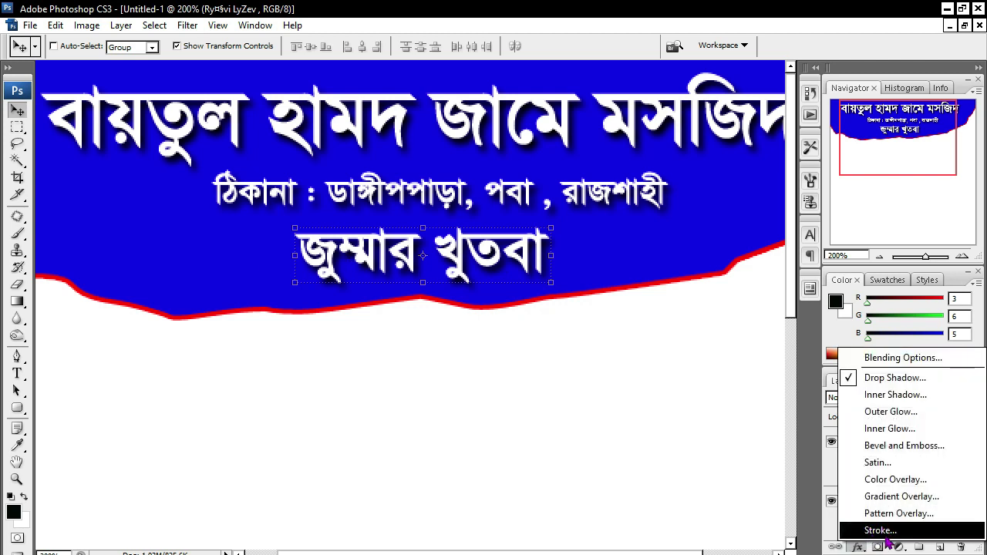
click(884, 535)
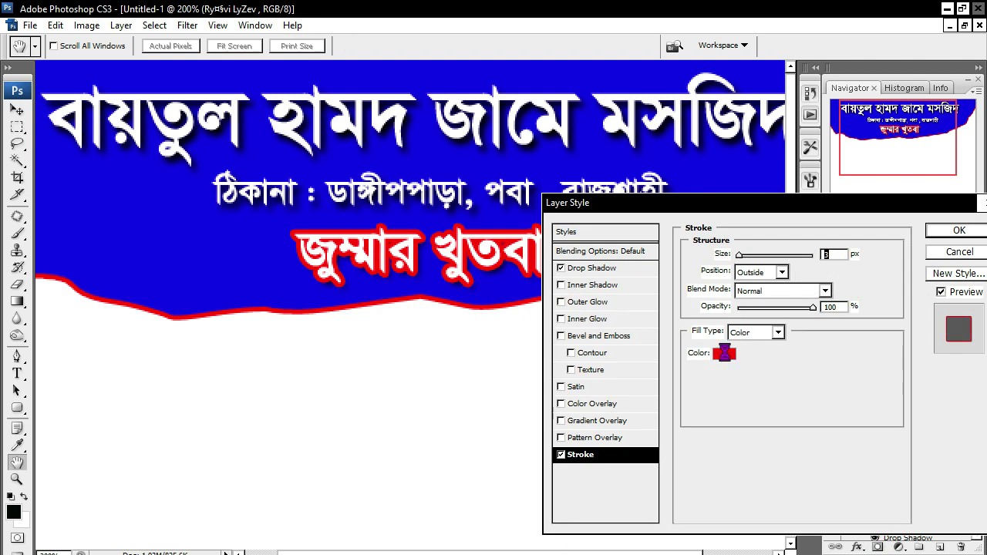
click(725, 356)
text(0)
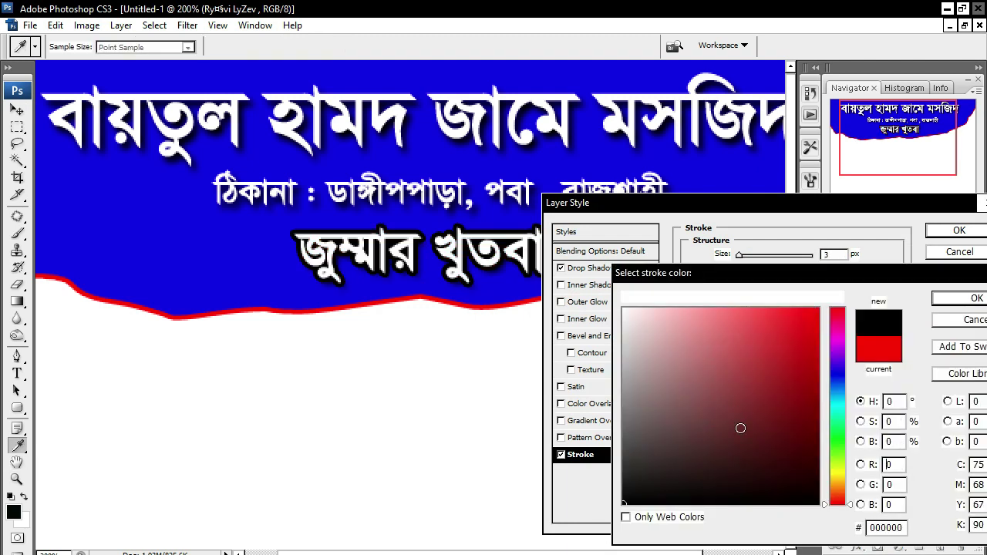
text(255)
click(959, 299)
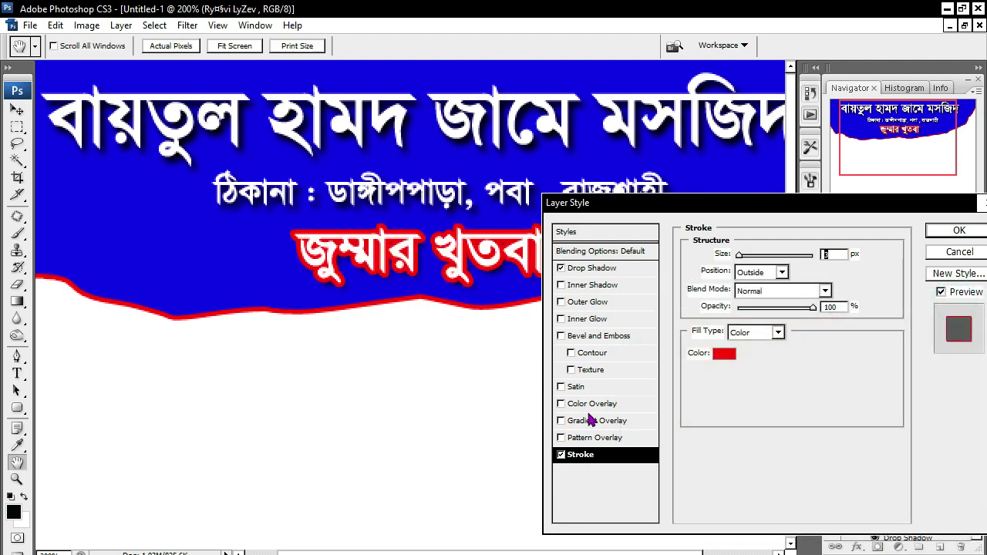
Step: Give the heading a white Color Overlay and apply the layer effects
click(601, 408)
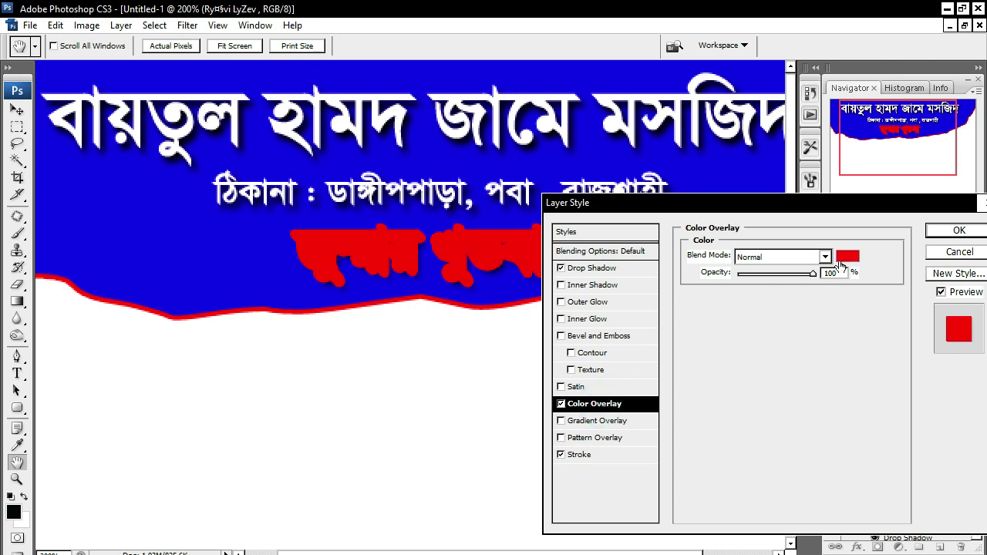
click(845, 256)
text(0)
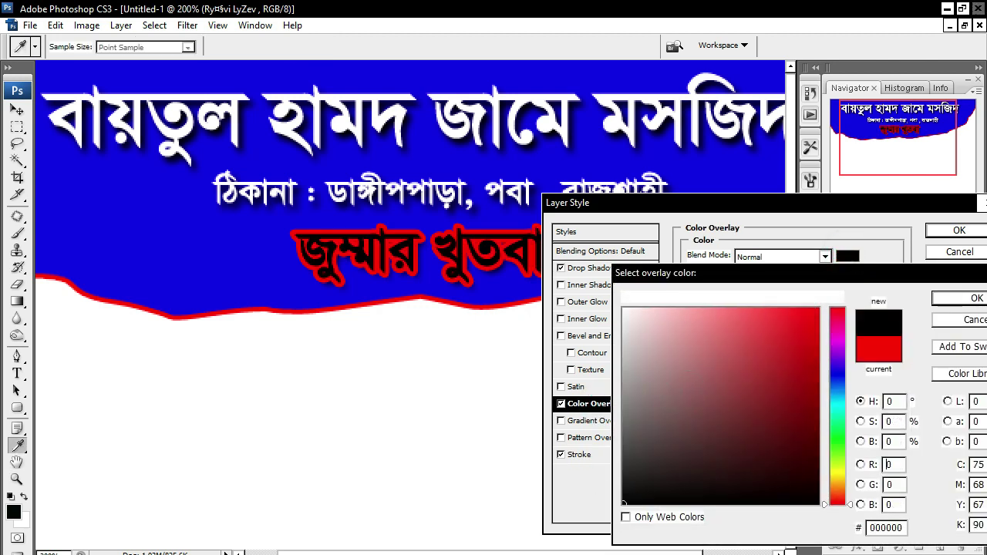
click(661, 374)
click(959, 299)
click(954, 231)
alt+click(529, 351)
alt+click(496, 359)
ctrl+click(427, 252)
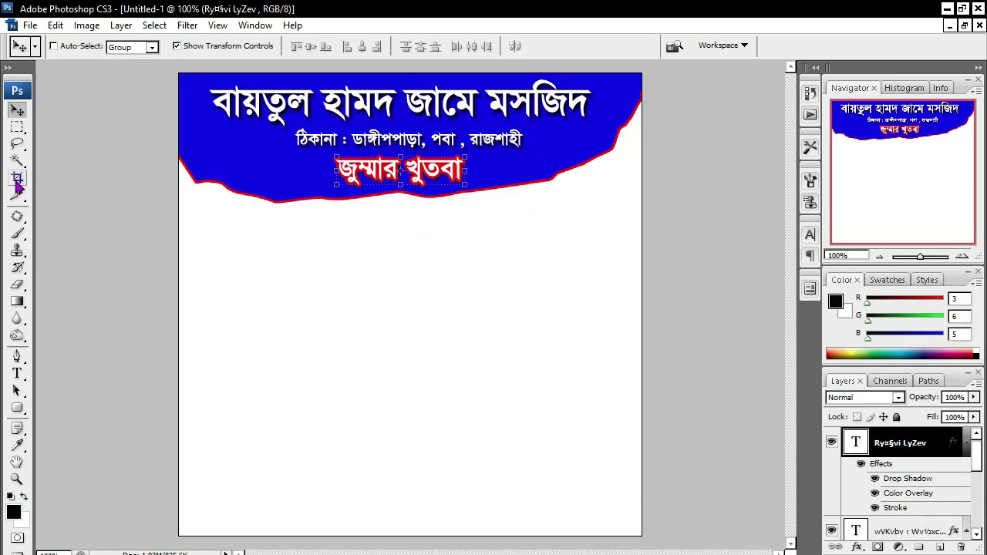
click(17, 178)
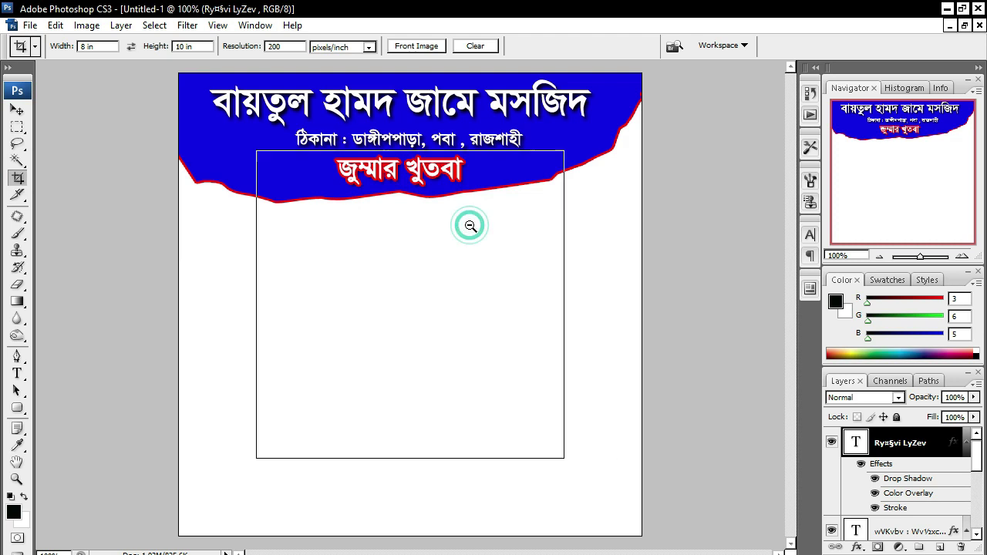
Step: Save the poster in Photoshop format as kvvv.psd
alt+click(468, 223)
ctrl+click(378, 255)
key(ctrl+s)
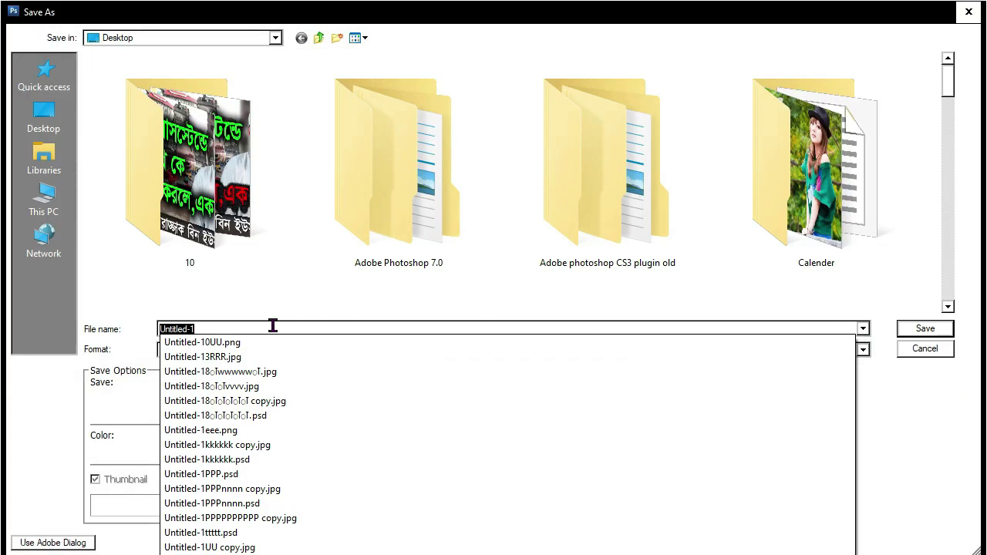
text(kvvv)
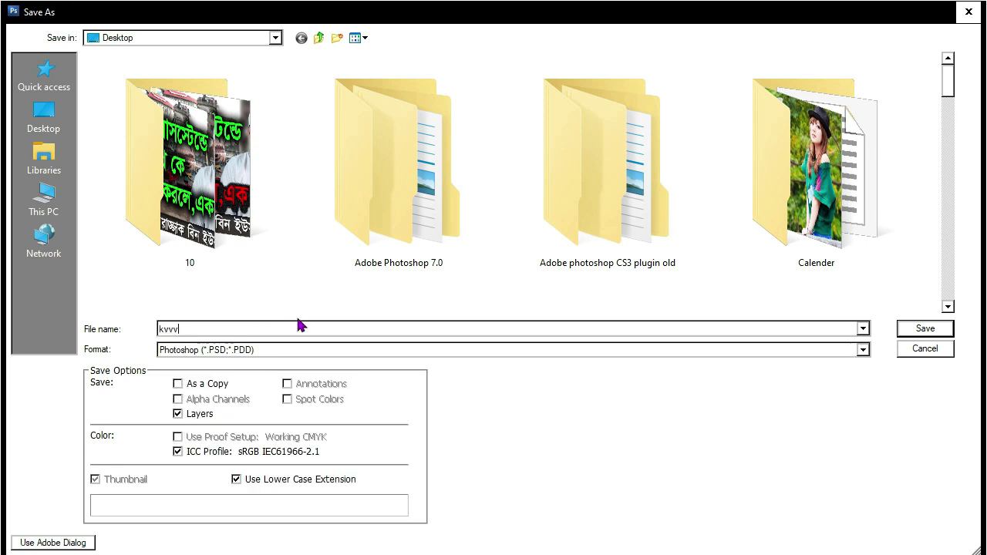
key(Return)
key(Return)
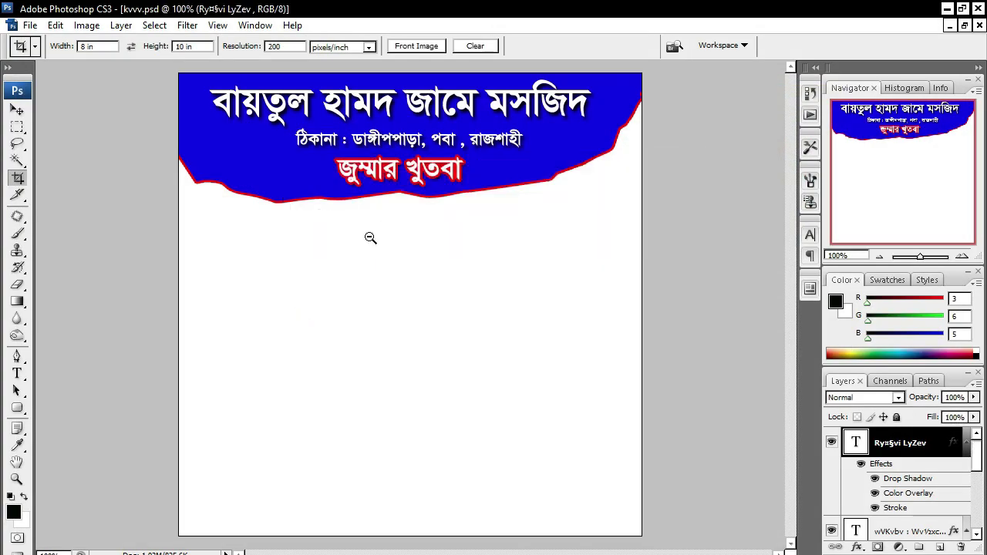
alt+click(370, 238)
alt+click(434, 289)
ctrl+click(421, 185)
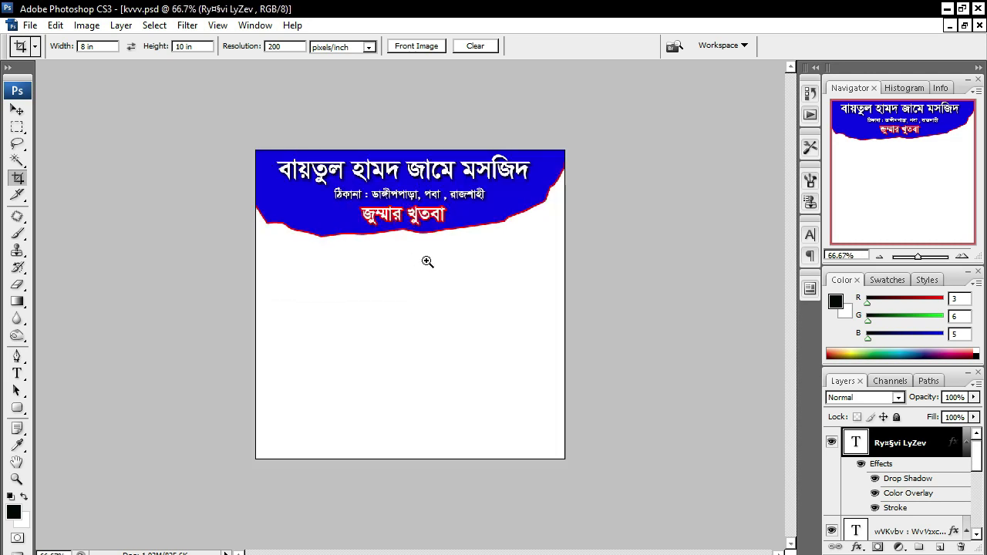
Step: Place the speaker photo JPG window beside kvvv.psd and drag the photo into the poster
click(419, 231)
click(407, 230)
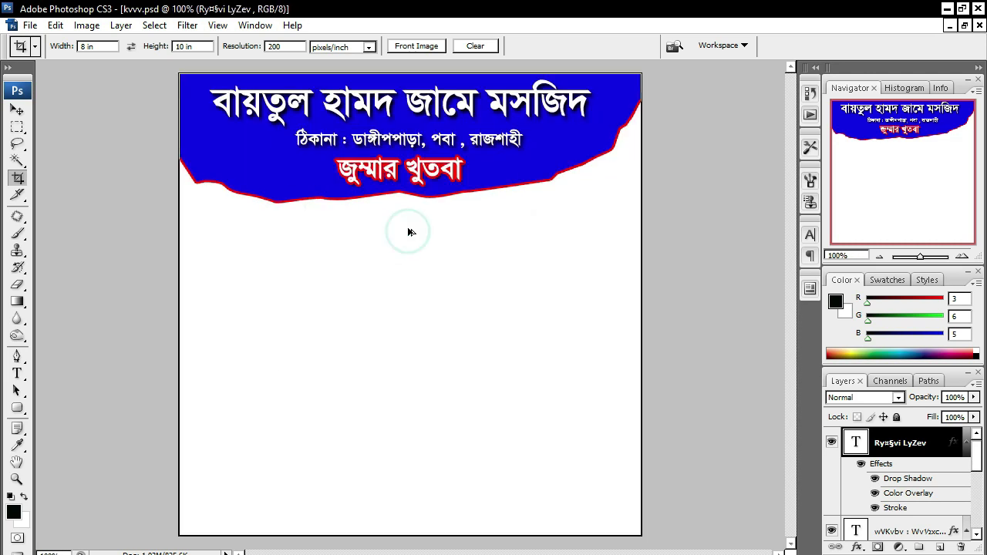
alt+click(408, 229)
key(ctrl+minus)
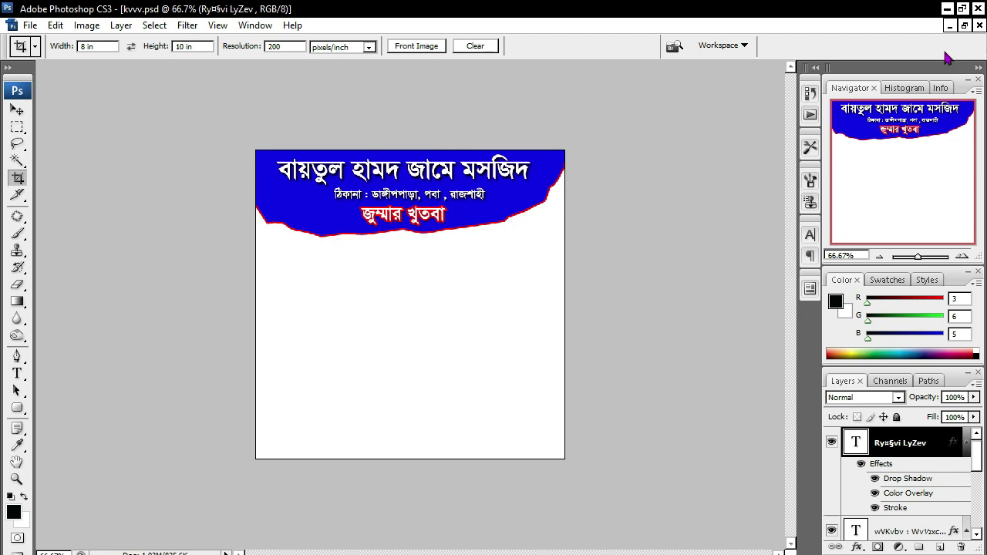
click(963, 26)
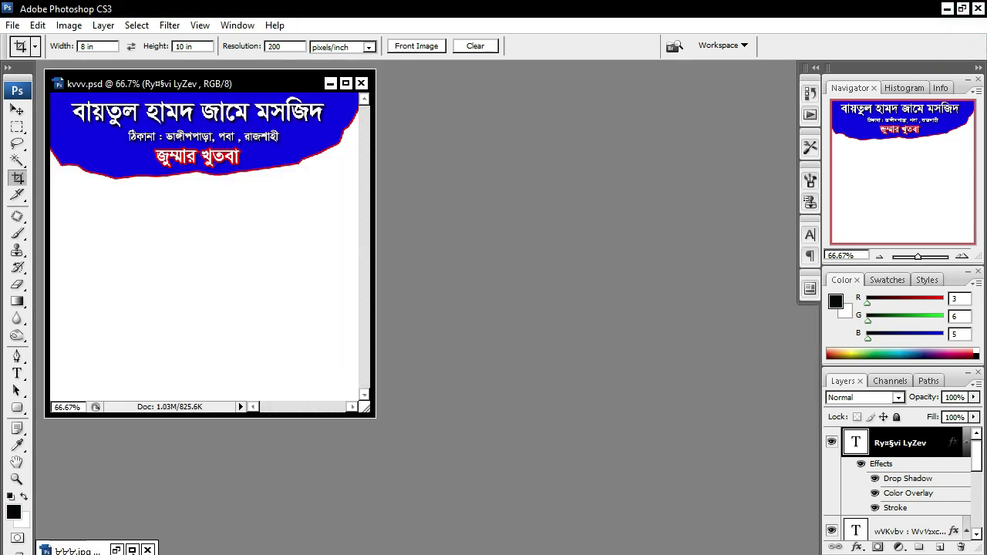
click(133, 549)
click(964, 26)
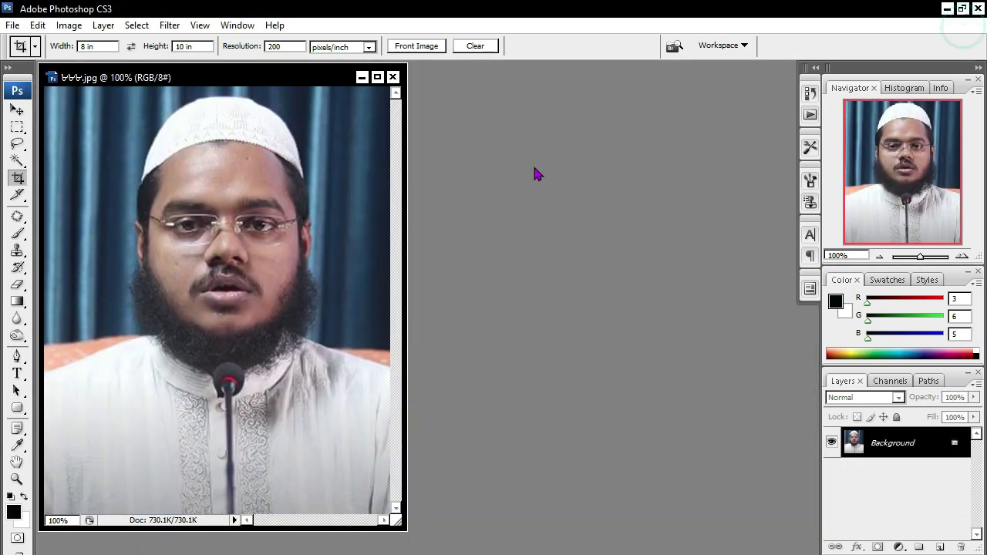
drag(173, 77, 647, 89)
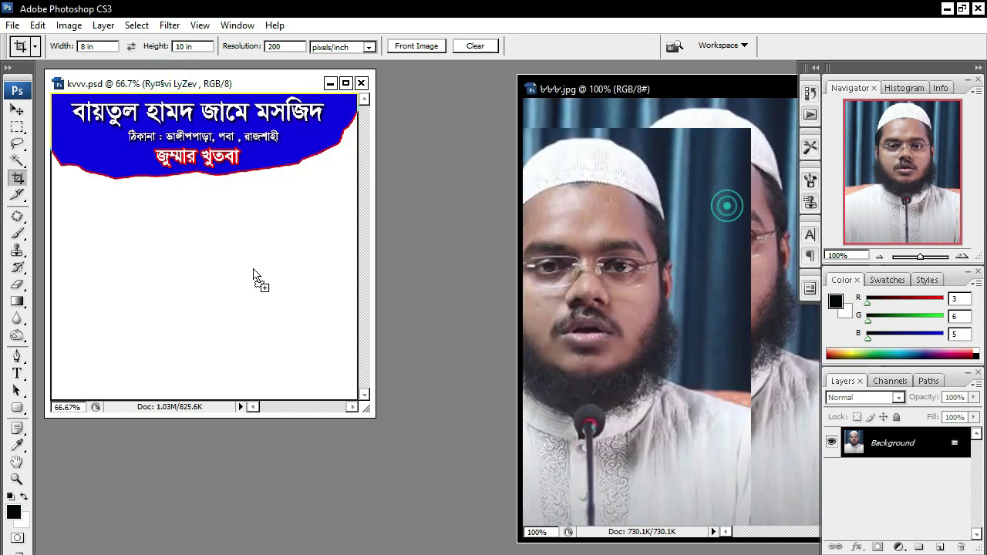
drag(717, 220, 213, 274)
Step: Shrink the speaker photo and move it up under the blue banner
click(345, 83)
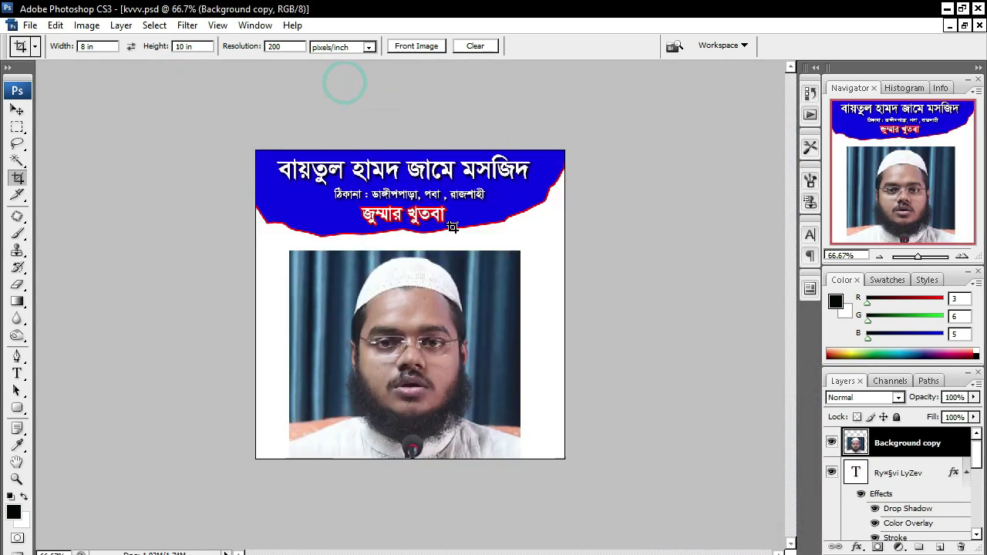
click(17, 110)
drag(393, 353, 388, 302)
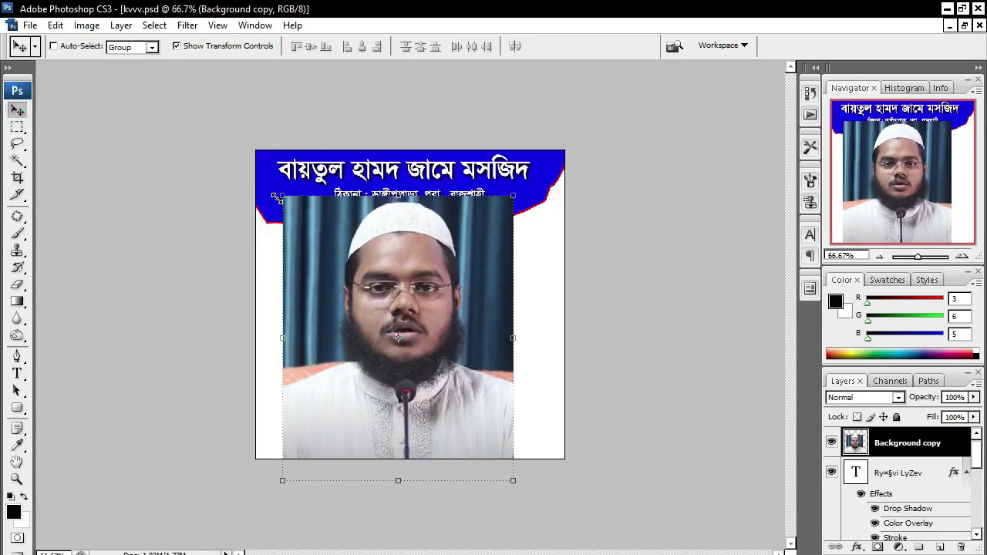
drag(284, 195, 407, 363)
key(Return)
drag(450, 390, 408, 263)
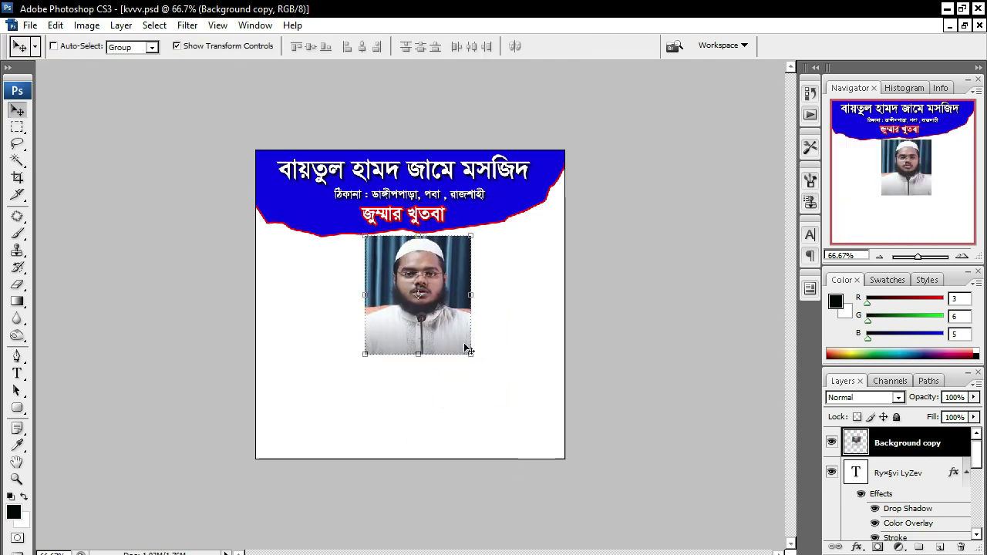
drag(469, 353, 444, 322)
double_click(426, 287)
Step: Nudge the photo two steps right and one down to centre it under the header
scroll(430, 290, up, 1)
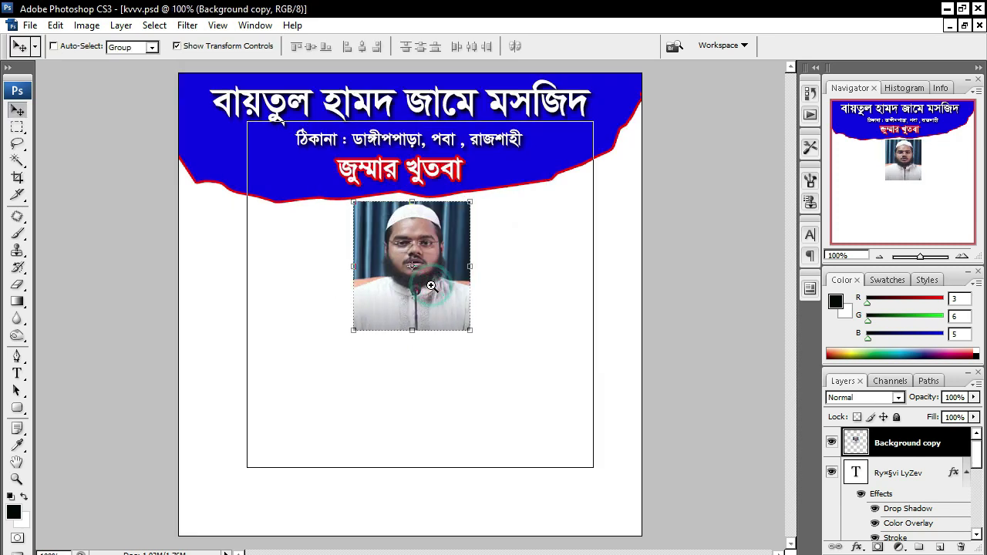
scroll(431, 290, up, 1)
key(Right)
key(Right)
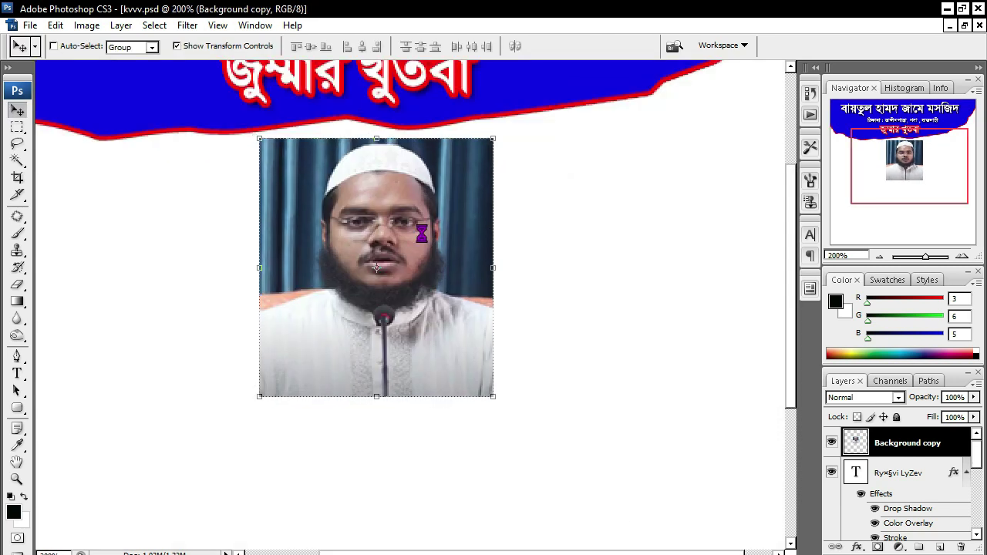
key(Right)
key(Down)
scroll(364, 254, down, 1)
scroll(365, 254, down, 1)
scroll(367, 254, down, 1)
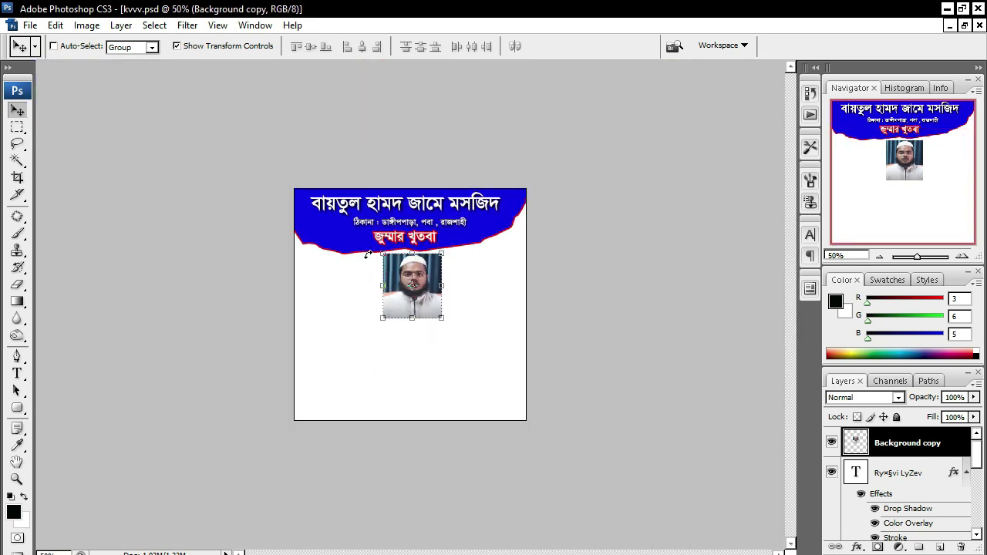
scroll(368, 254, up, 2)
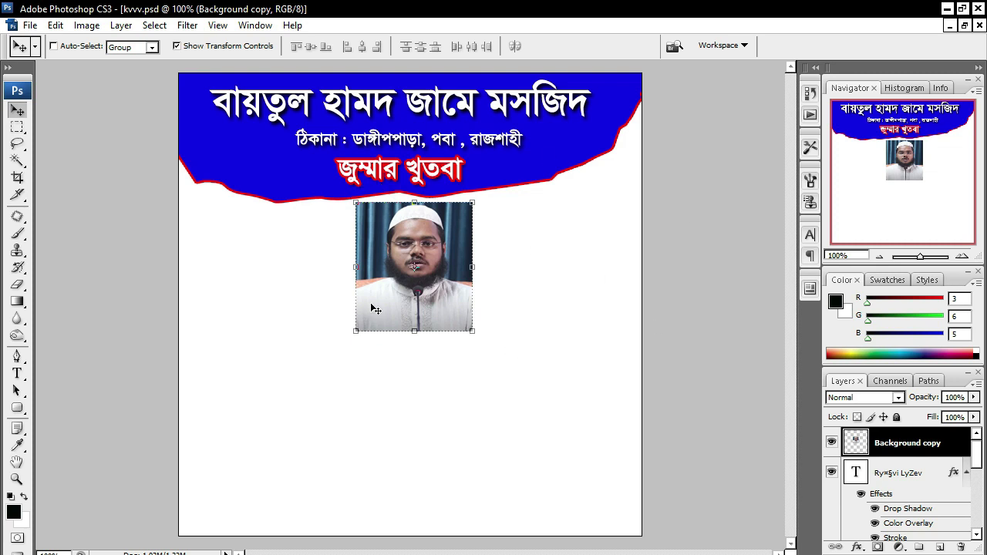
click(875, 548)
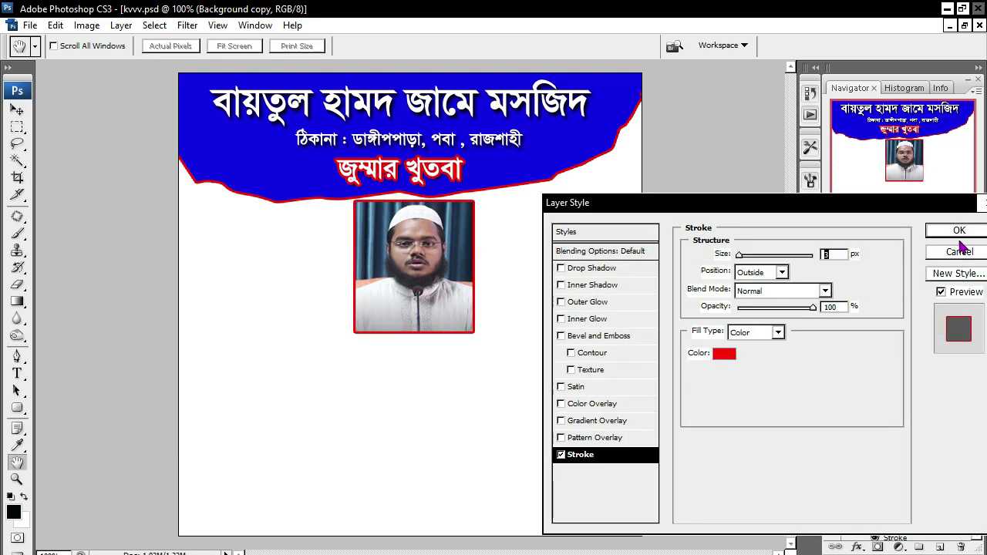
Step: Apply the red Stroke border to the photo and zoom in to inspect its edge
click(959, 230)
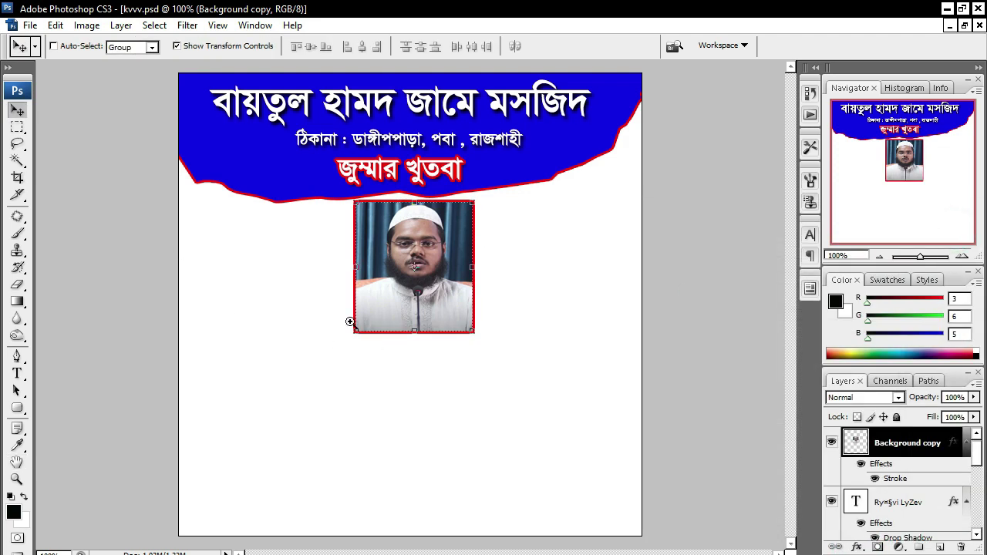
click(350, 322)
alt+click(421, 339)
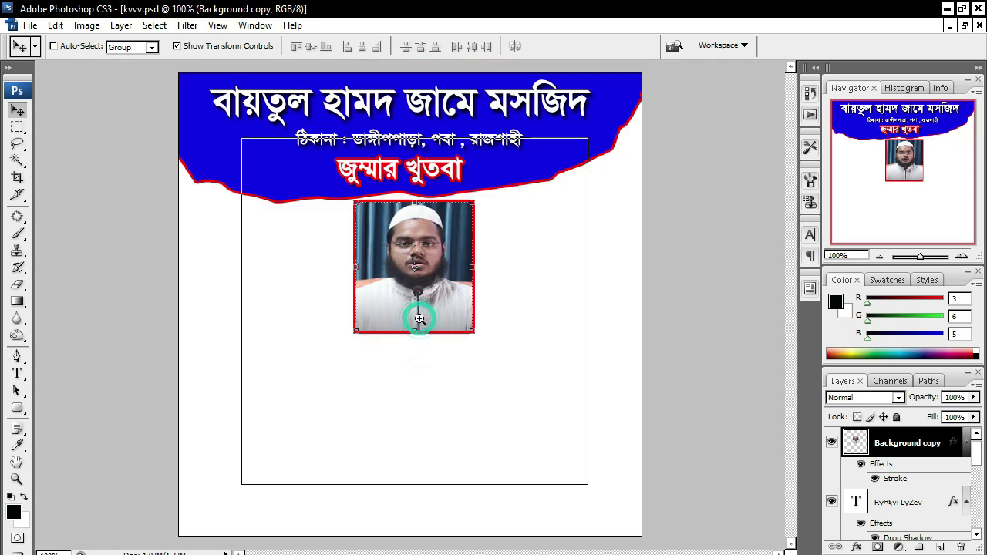
click(419, 318)
alt+click(399, 235)
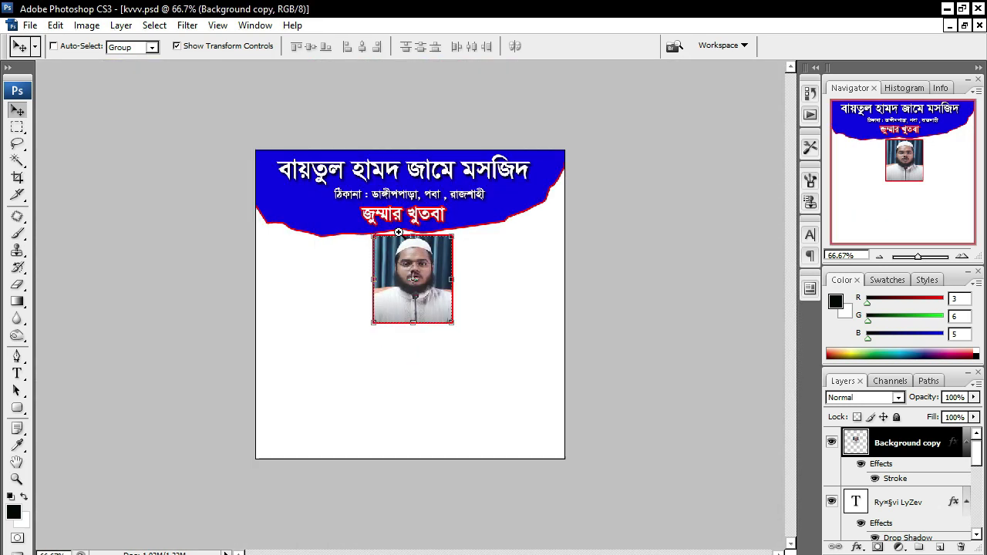
click(398, 232)
click(399, 232)
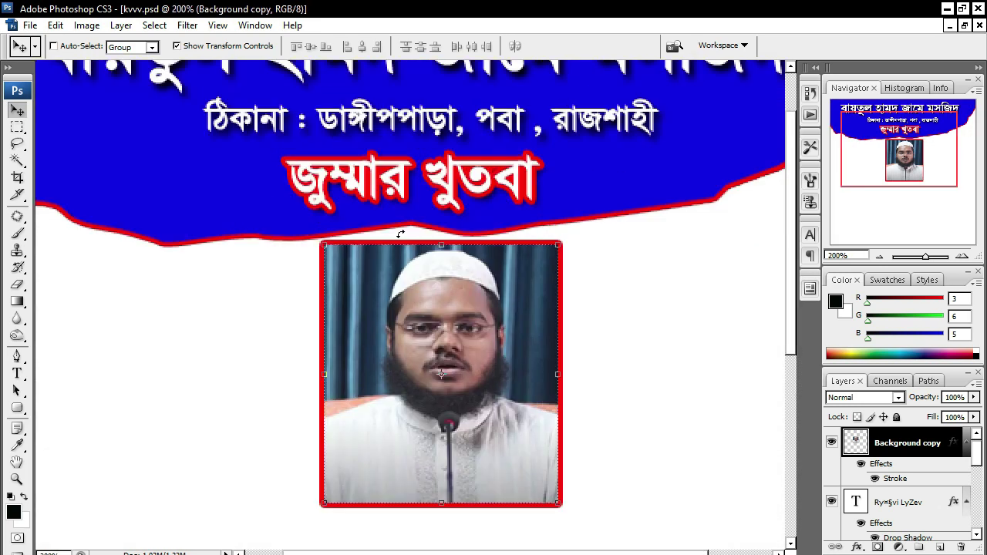
alt+click(453, 350)
click(17, 160)
scroll(858, 472, down, 5)
scroll(894, 505, down, 2)
Step: Convert the Background into Layer 0 and give it a grey 857f7f Color Overlay
double_click(885, 527)
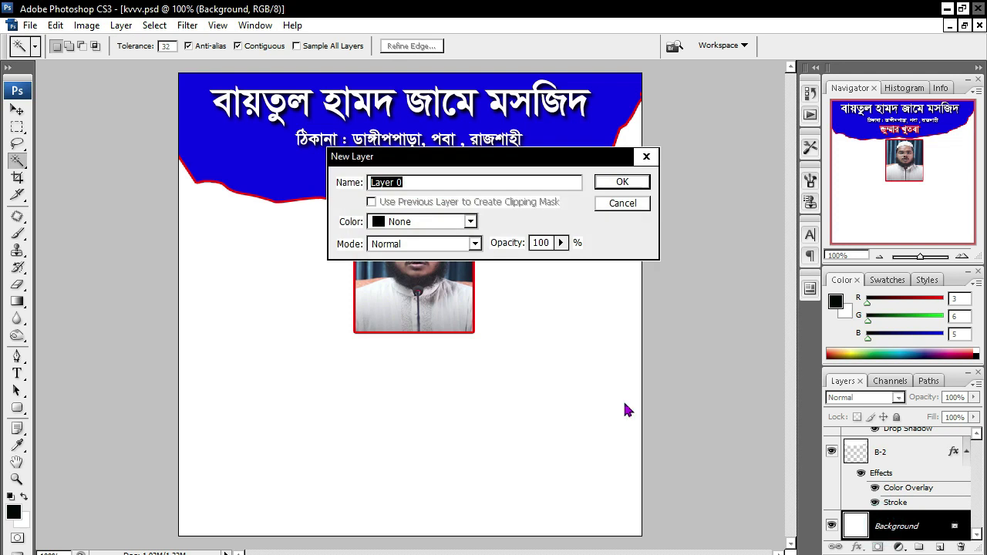
click(603, 185)
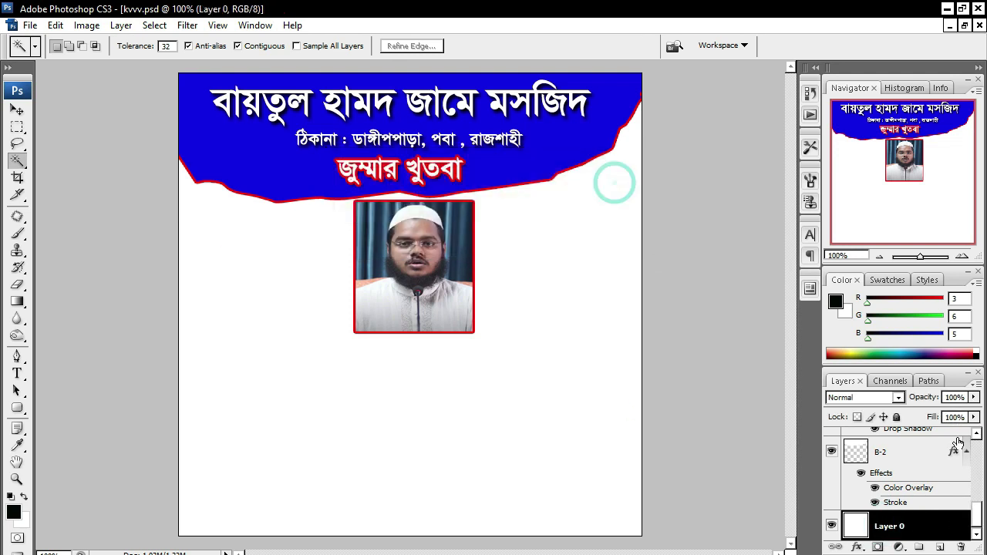
click(856, 548)
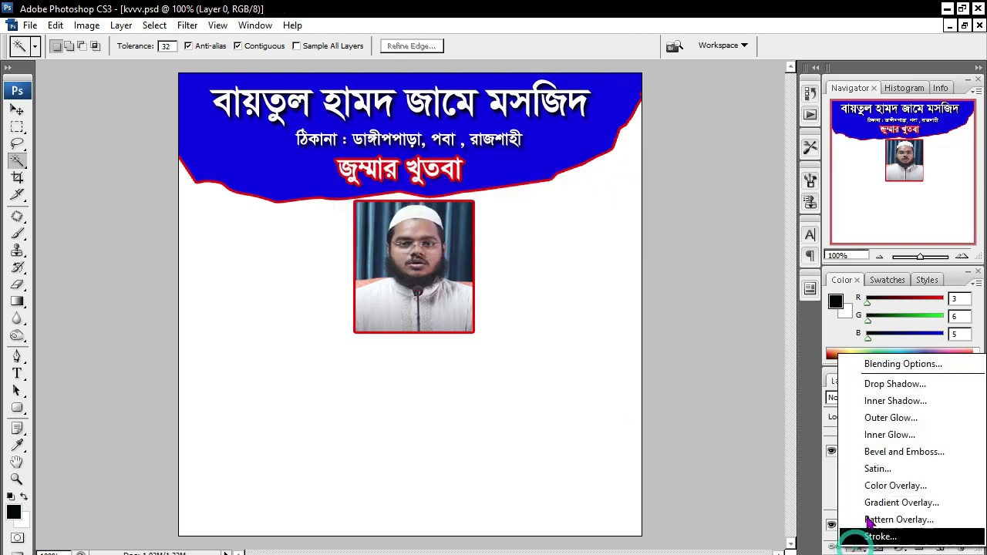
click(896, 486)
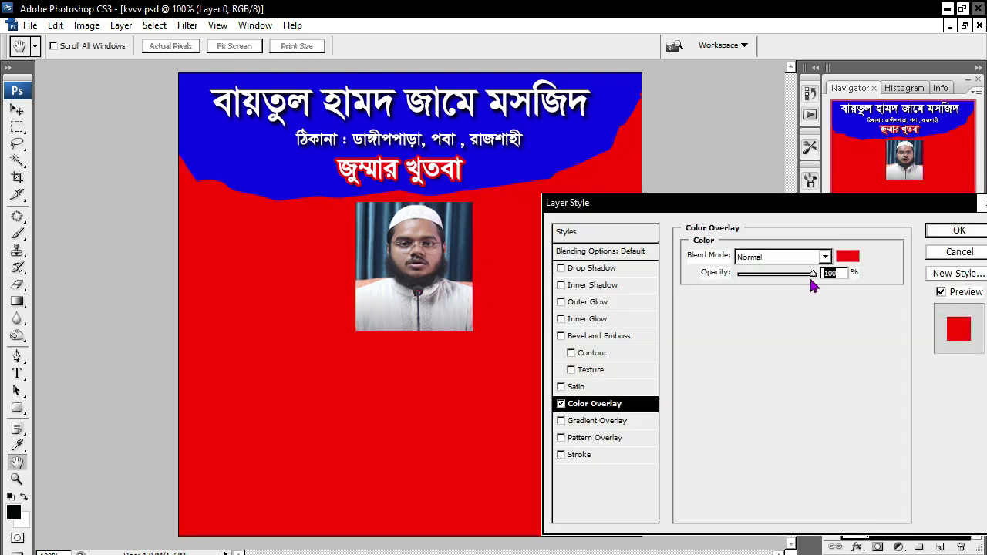
click(845, 260)
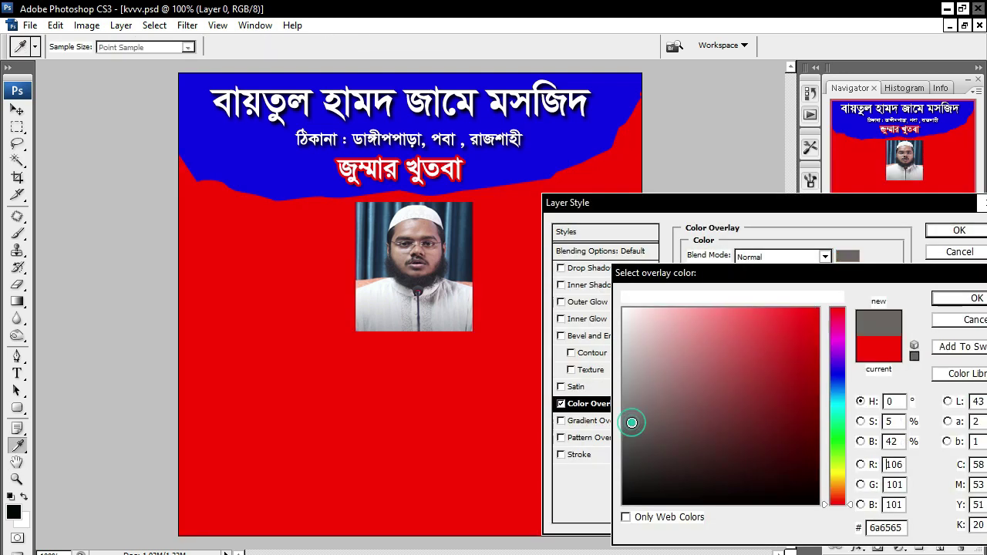
drag(632, 423, 631, 402)
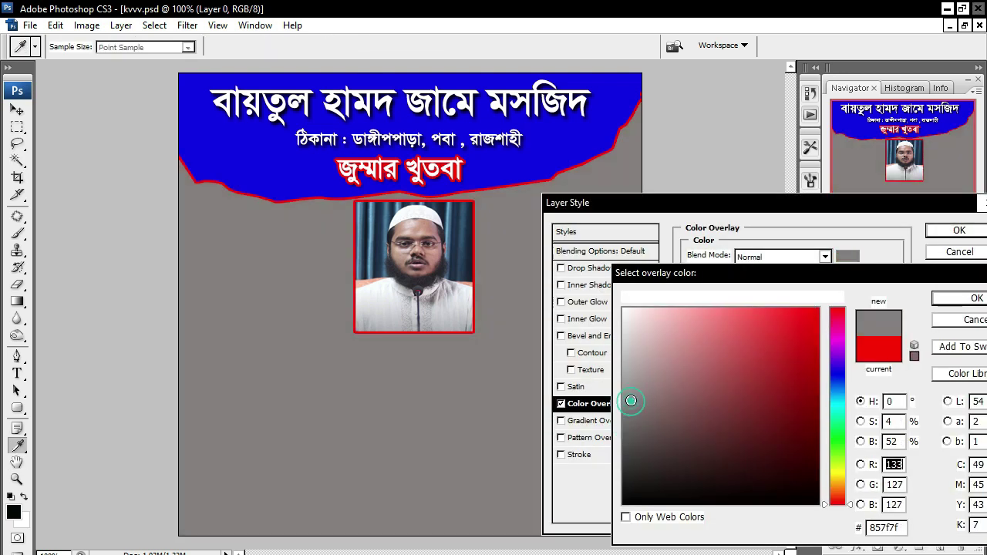
click(958, 298)
click(959, 230)
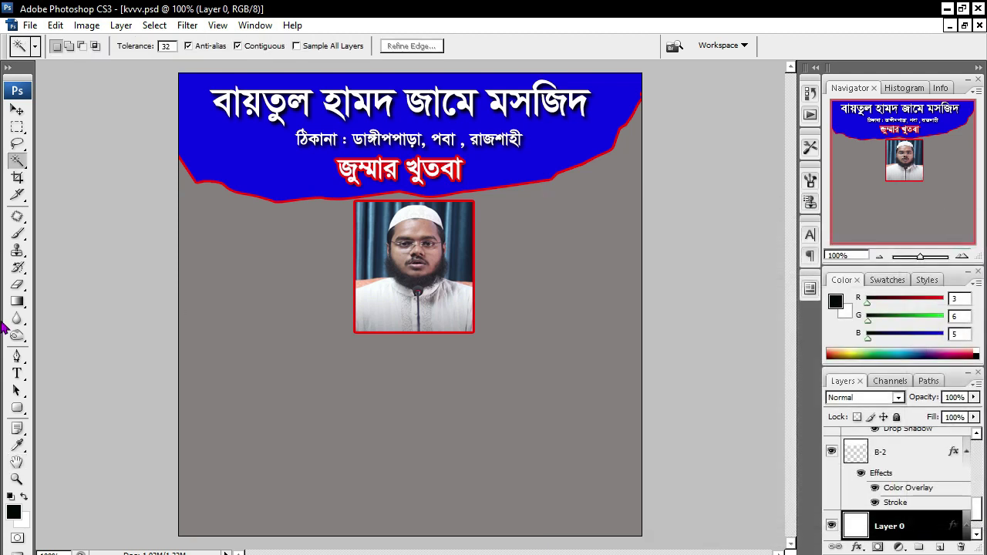
click(17, 372)
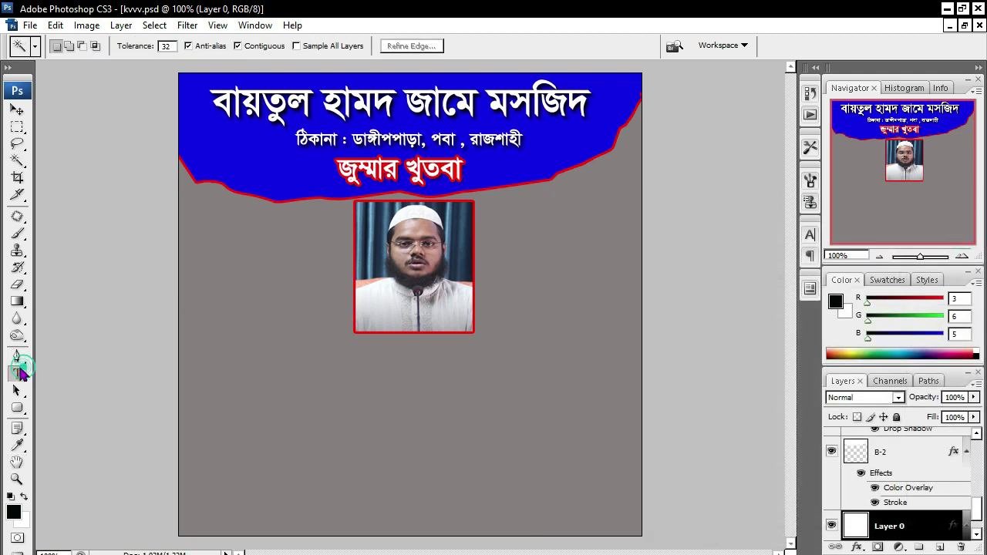
Step: Type the speaker's Bengali name below the photo, then widen and centre it
click(212, 383)
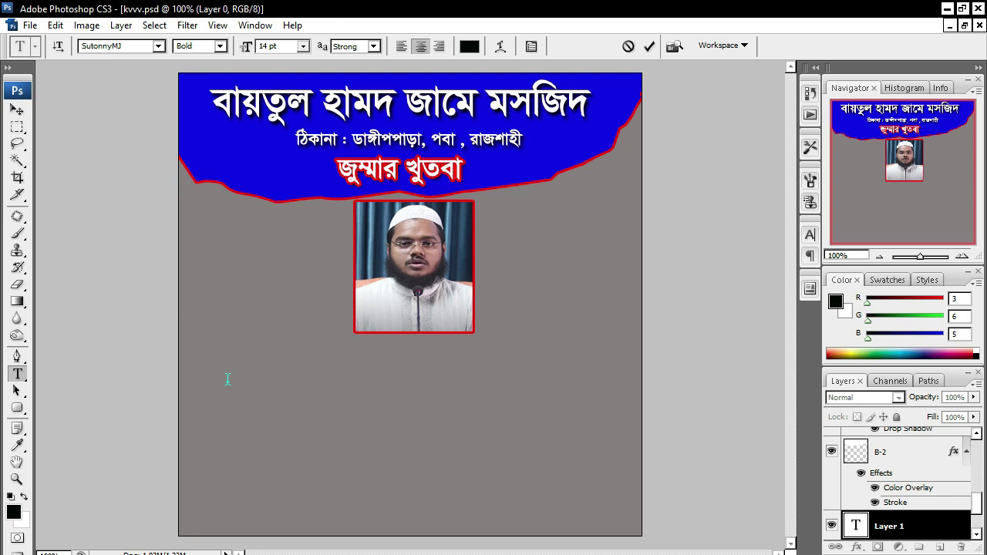
text(ন আ)
text(ব্দ)
text(ুল্লাহ বিন অাব্দুর রাজ্জাক)
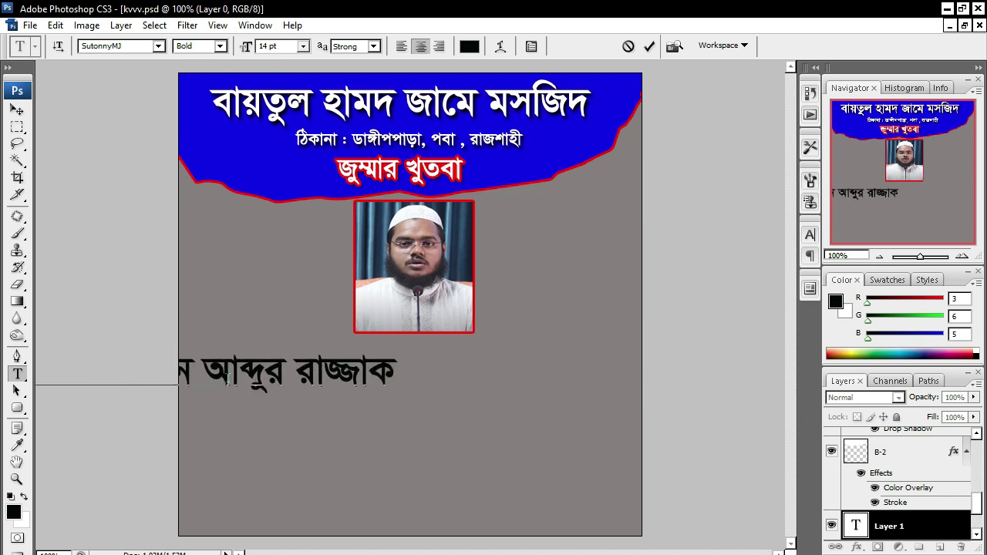
drag(305, 417, 474, 409)
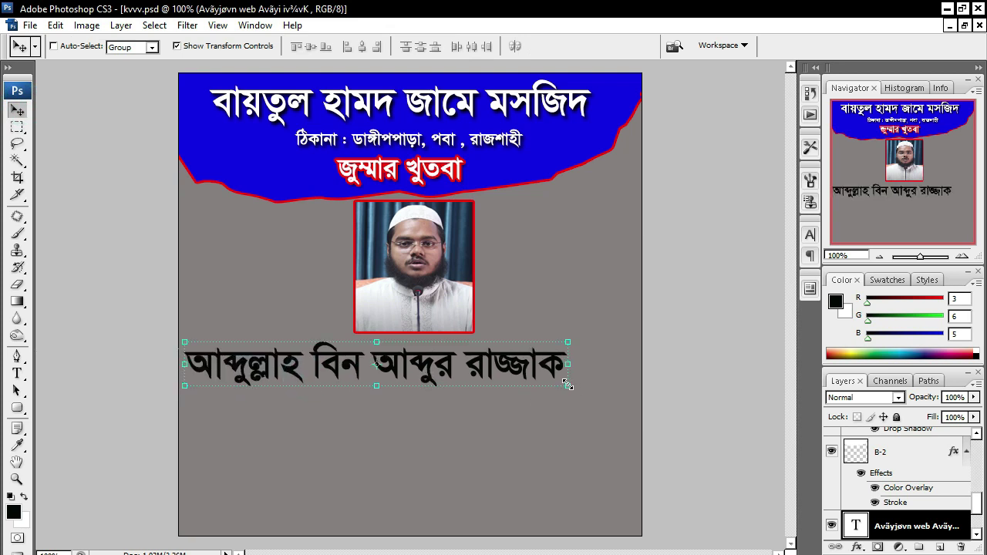
drag(567, 383, 616, 389)
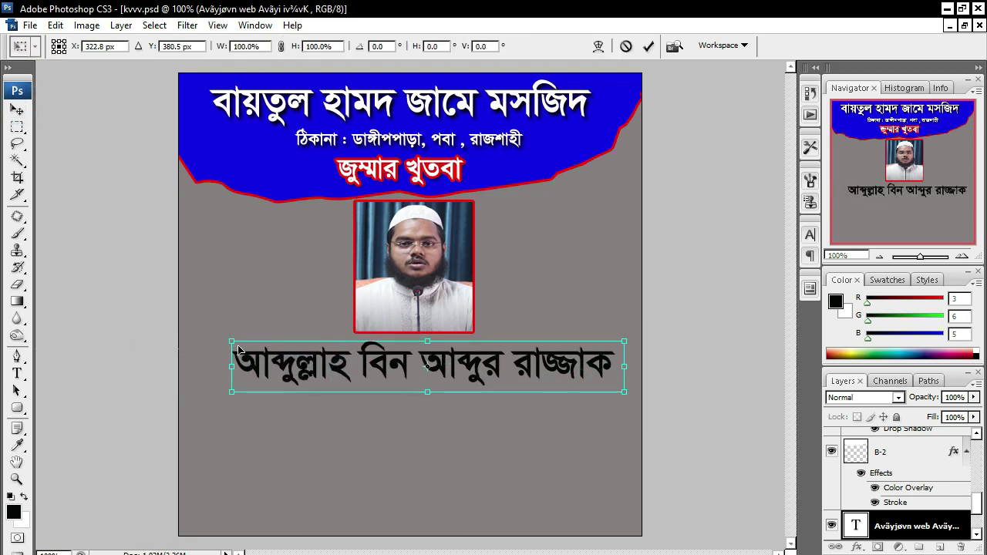
drag(232, 340, 196, 340)
key(Return)
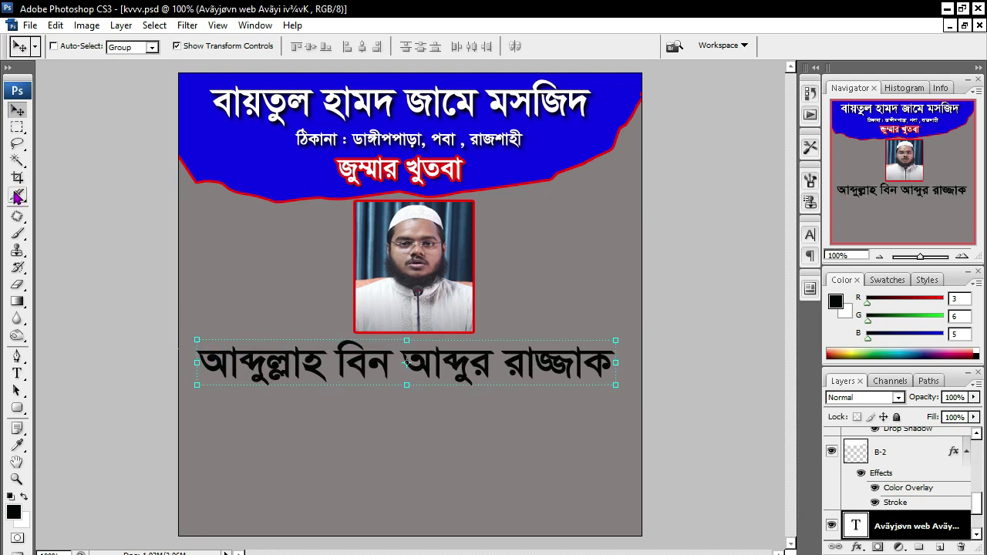
key(ctrl+minus)
key(ctrl+minus)
key(ctrl+plus)
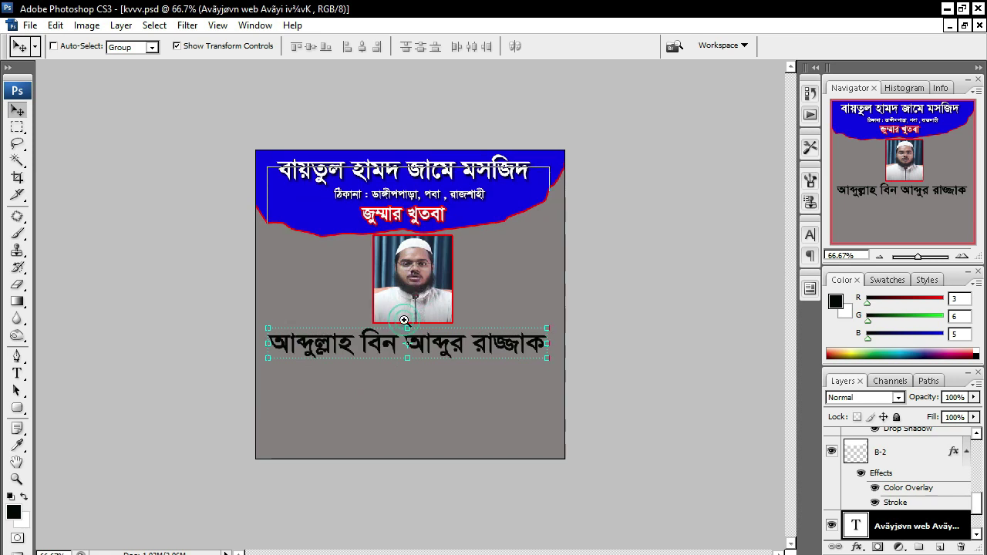
ctrl+click(404, 319)
ctrl+alt+click(367, 376)
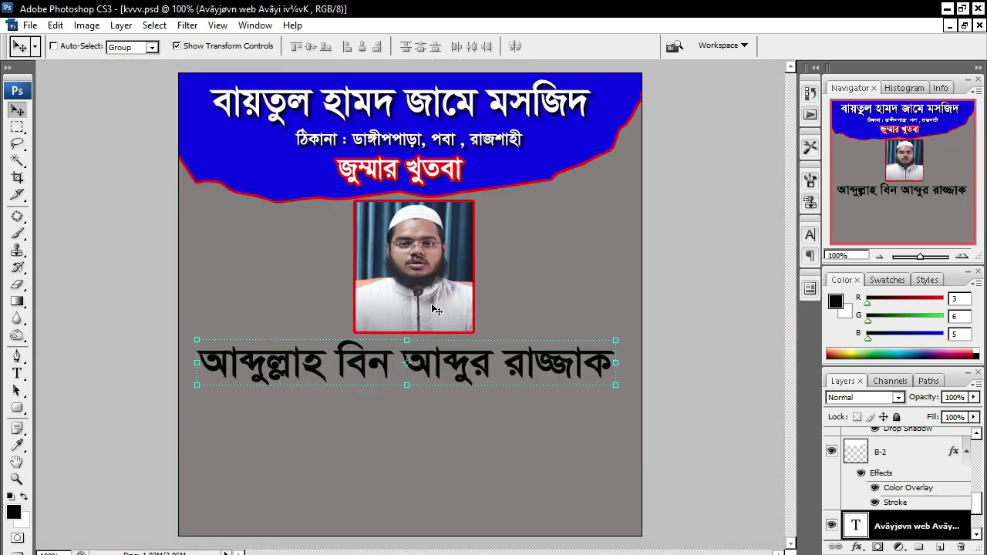
ctrl+click(269, 342)
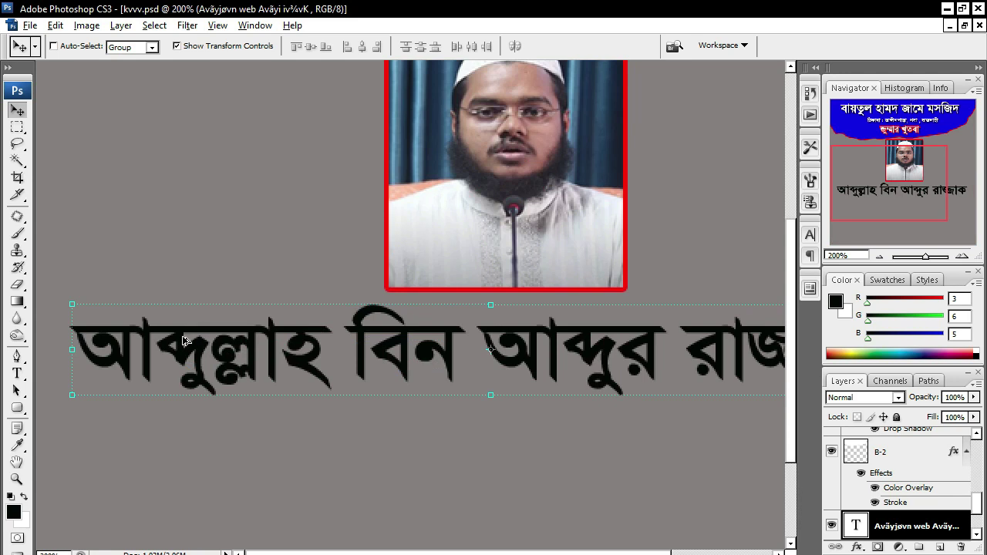
Step: Replace the upper name copy's text with 'খতিব :' and move it left above the name
drag(185, 339, 169, 248)
click(18, 373)
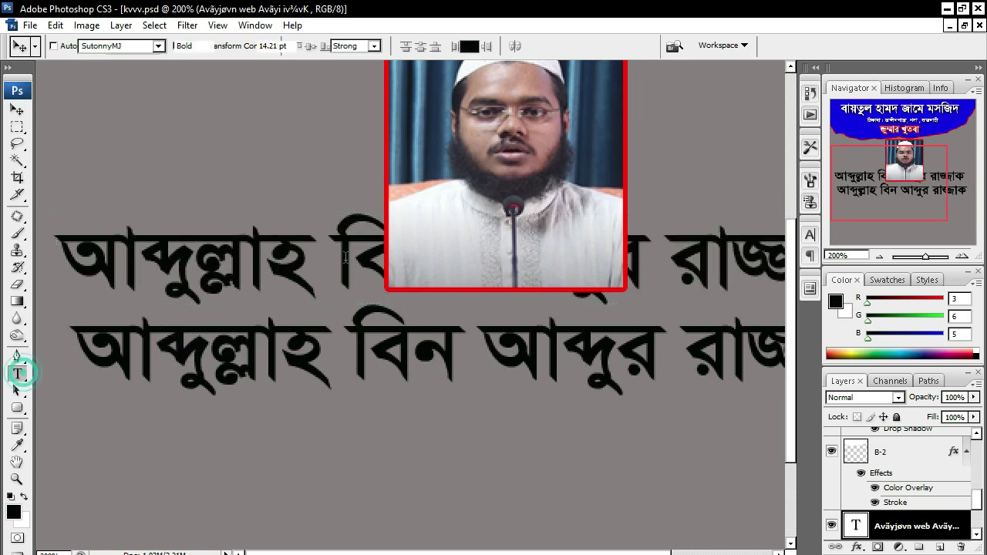
click(357, 226)
key(ctrl+a)
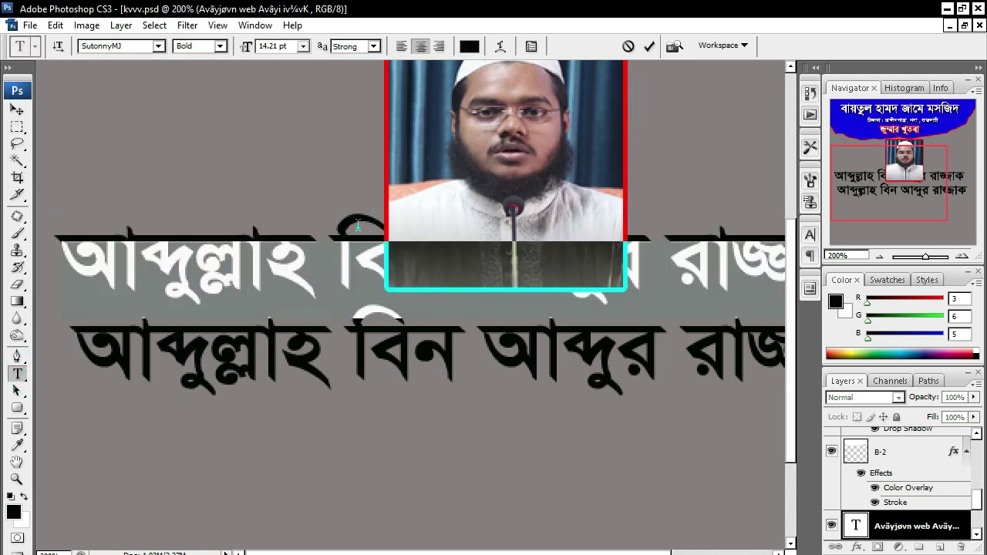
key(BackSpace)
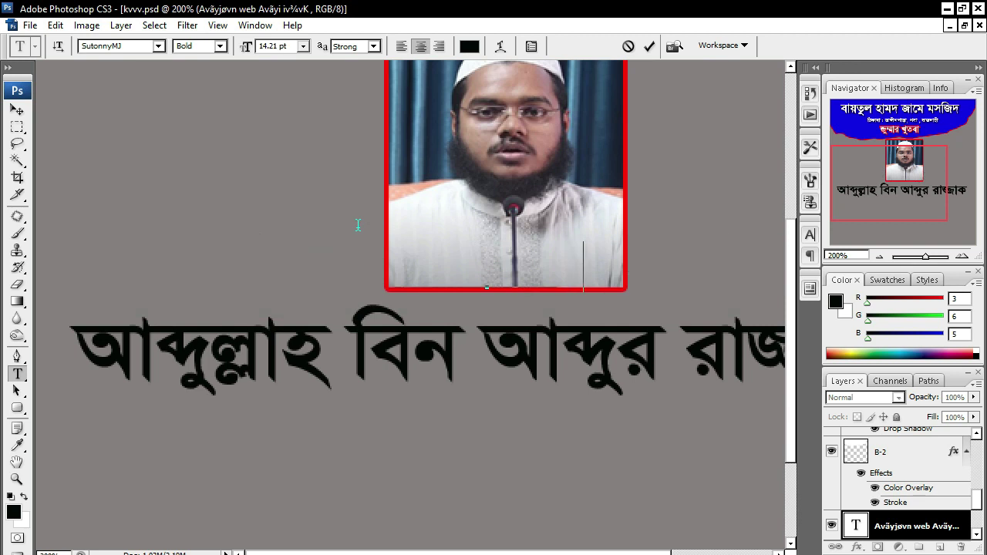
click(17, 110)
drag(426, 244, 106, 248)
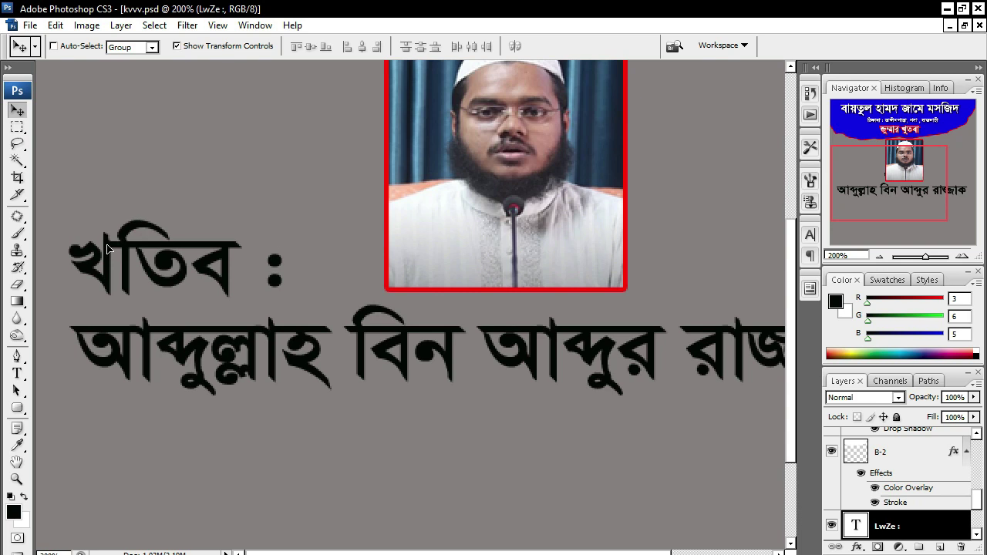
Step: Give the খতিব : label a white Color Overlay and a Drop Shadow
click(859, 549)
click(918, 480)
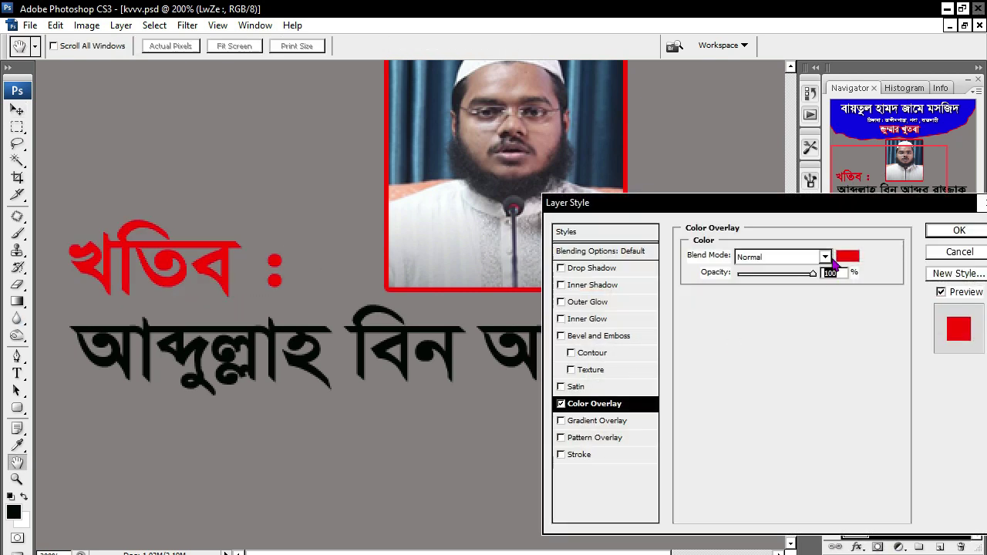
click(847, 256)
drag(712, 373, 623, 310)
click(976, 304)
click(578, 268)
click(956, 229)
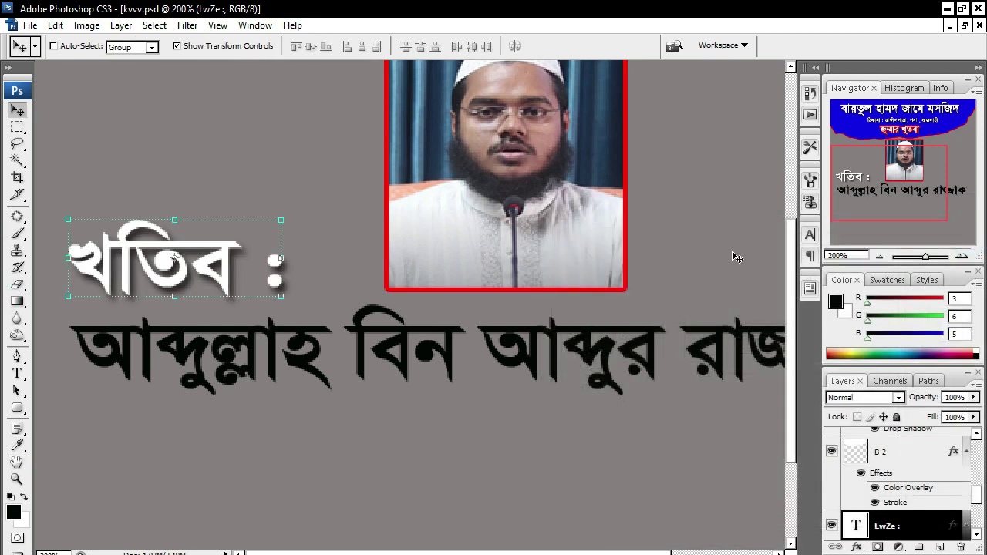
key(ctrl+minus)
key(ctrl+minus)
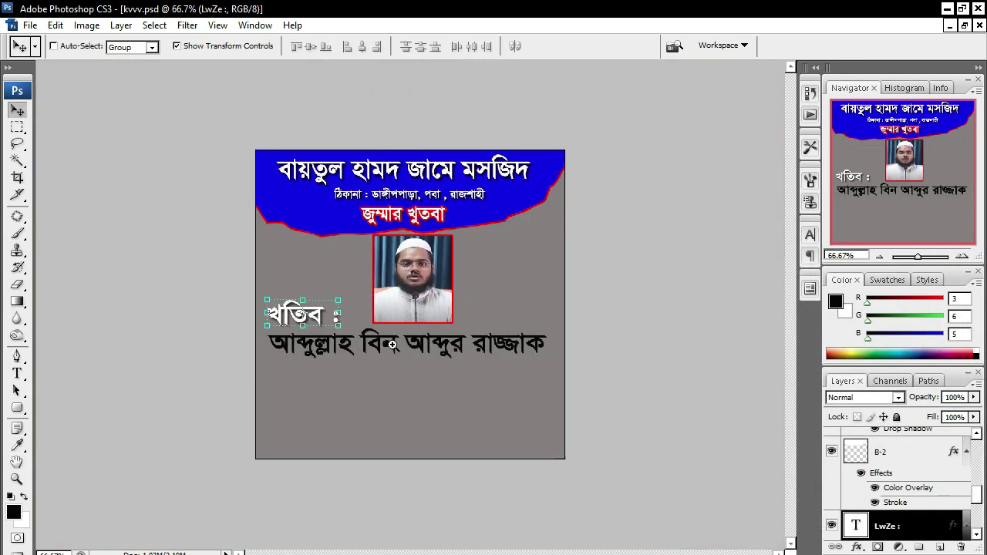
key(ctrl+plus)
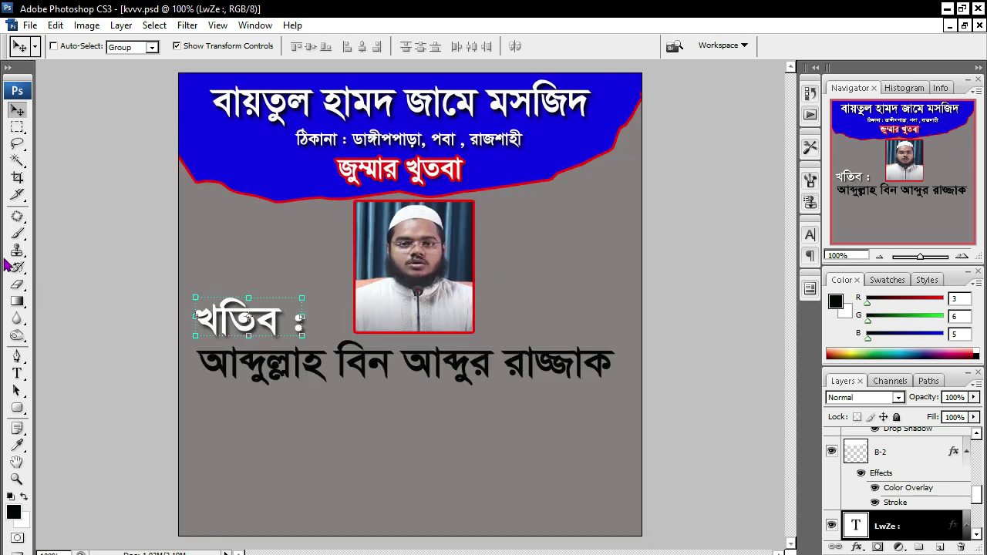
Step: Marquee a thin rectangular strip just below the speaker's name
right_click(17, 126)
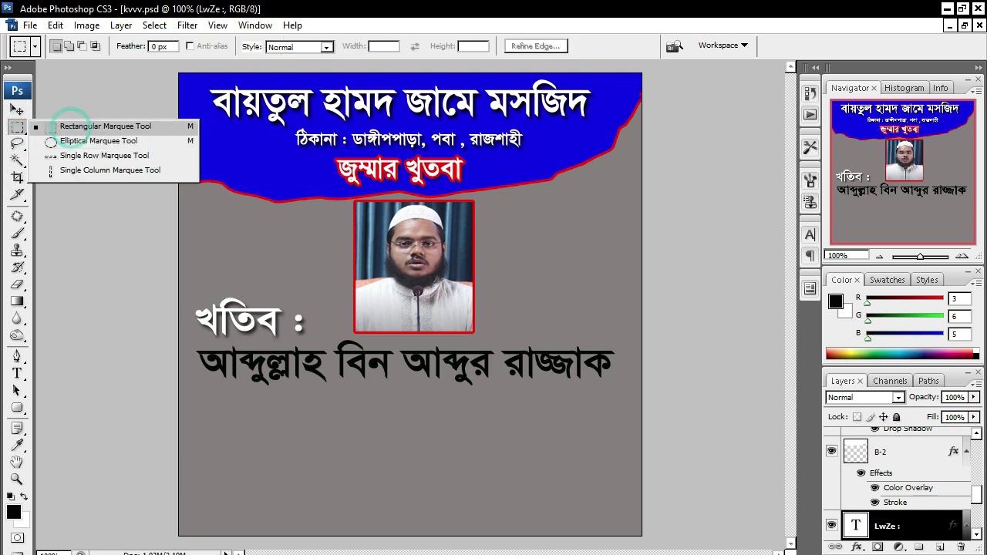
click(69, 126)
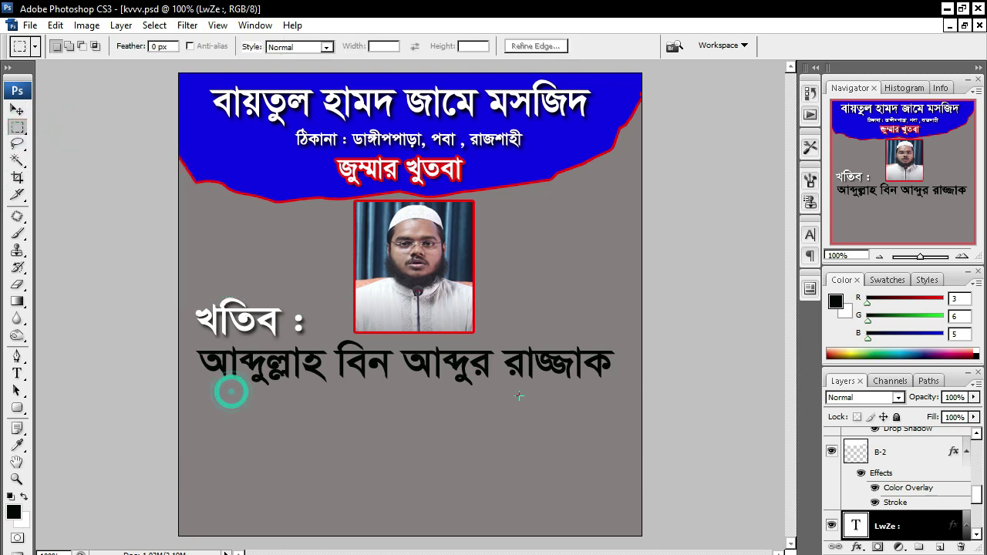
drag(231, 391, 572, 402)
click(230, 394)
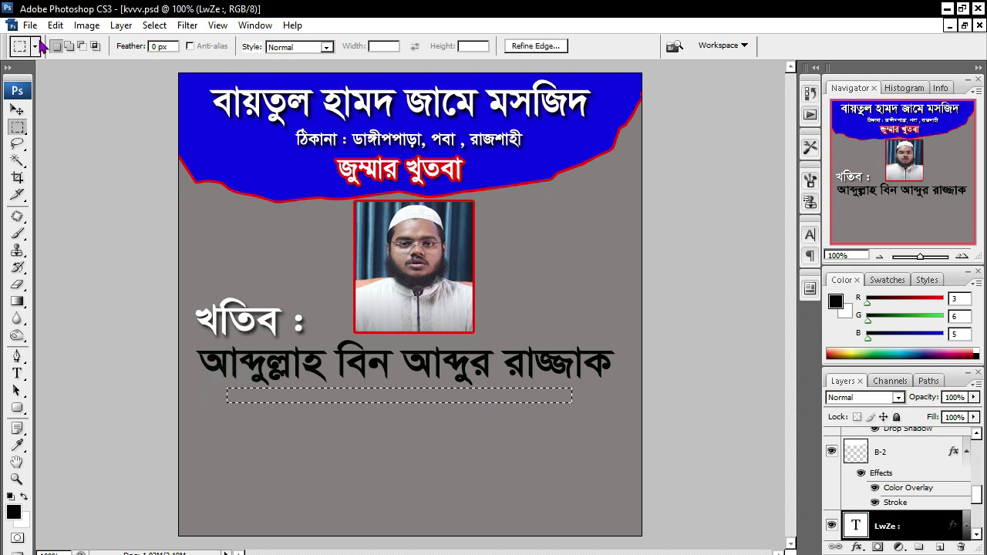
right_click(17, 126)
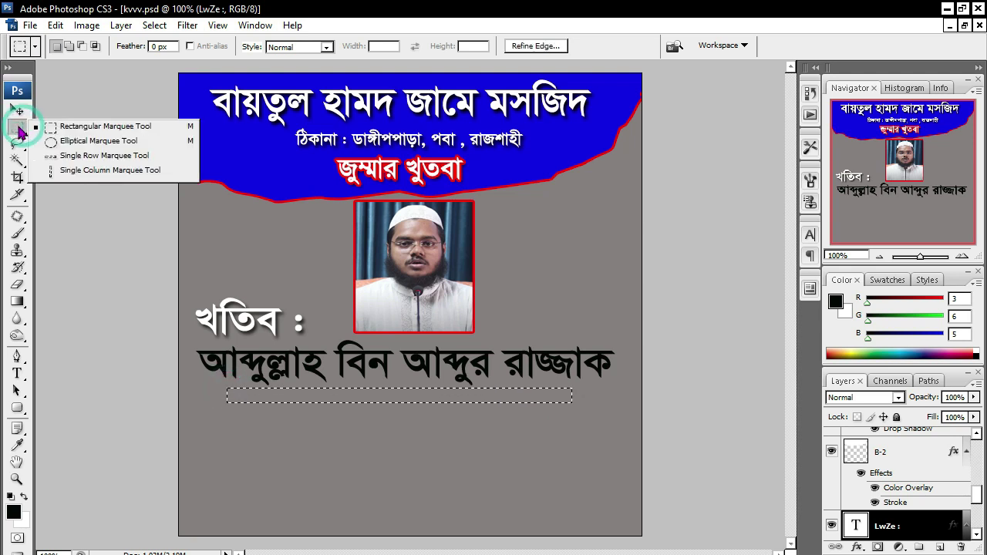
click(107, 128)
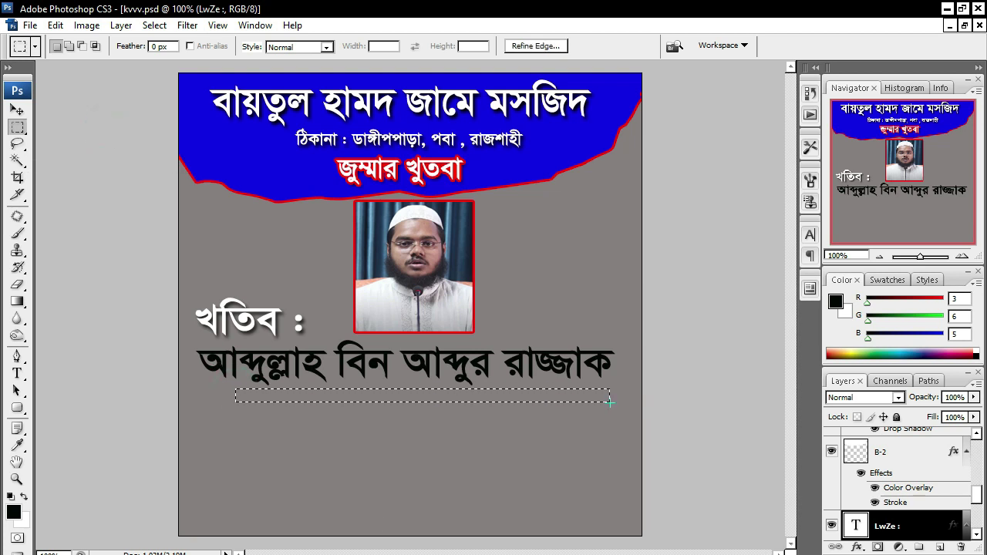
scroll(936, 521, down, 2)
scroll(917, 513, down, 2)
Step: Duplicate Layer 0 and delete everything outside the strip, leaving only the strip
click(887, 500)
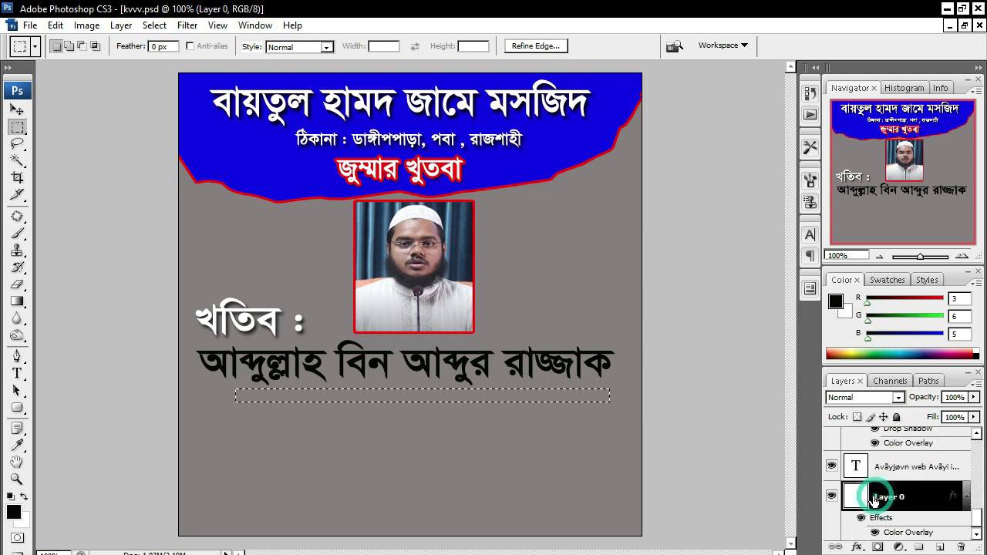
right_click(882, 502)
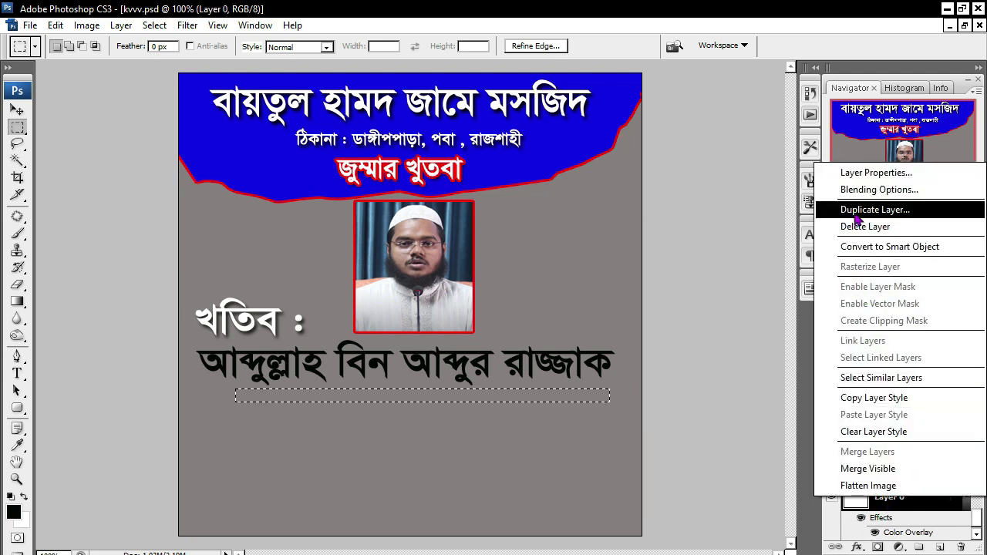
click(894, 216)
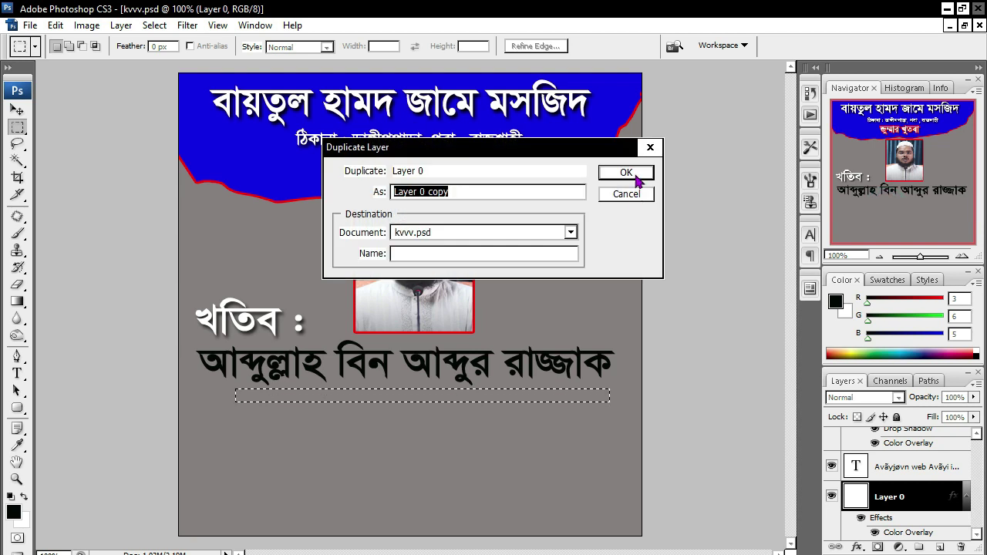
click(627, 170)
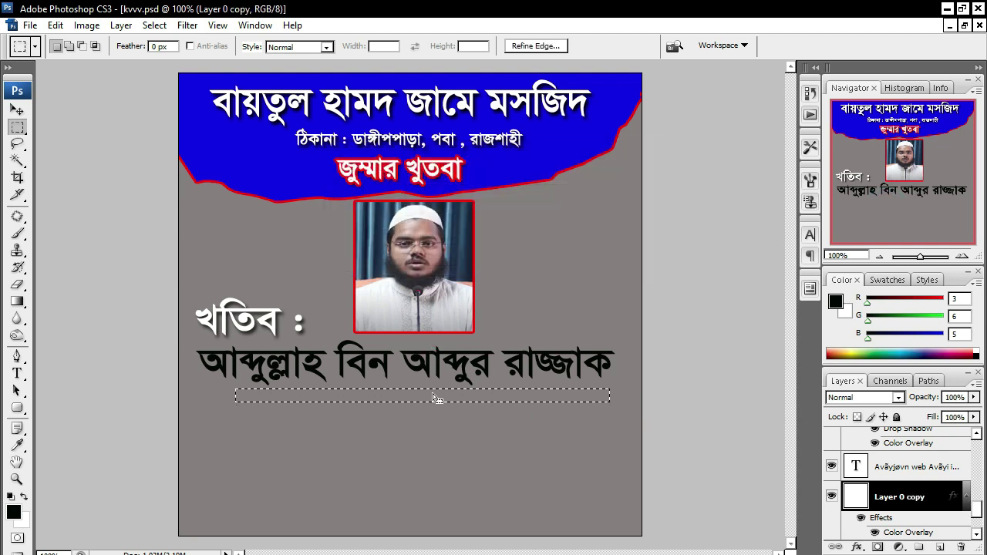
key(ctrl+shift+i)
key(Delete)
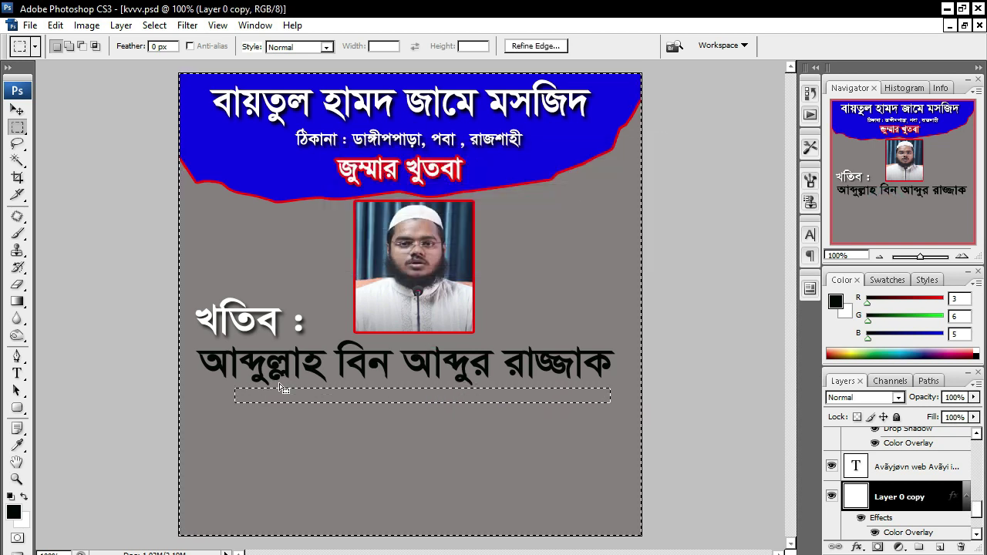
key(ctrl+d)
Step: Give the strip layer a pure red Color Overlay
click(856, 547)
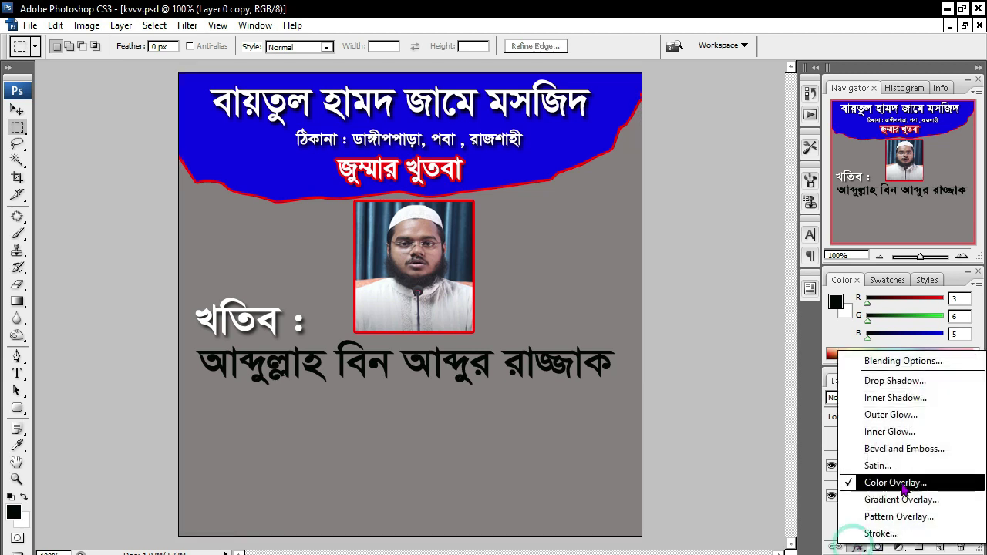
click(902, 484)
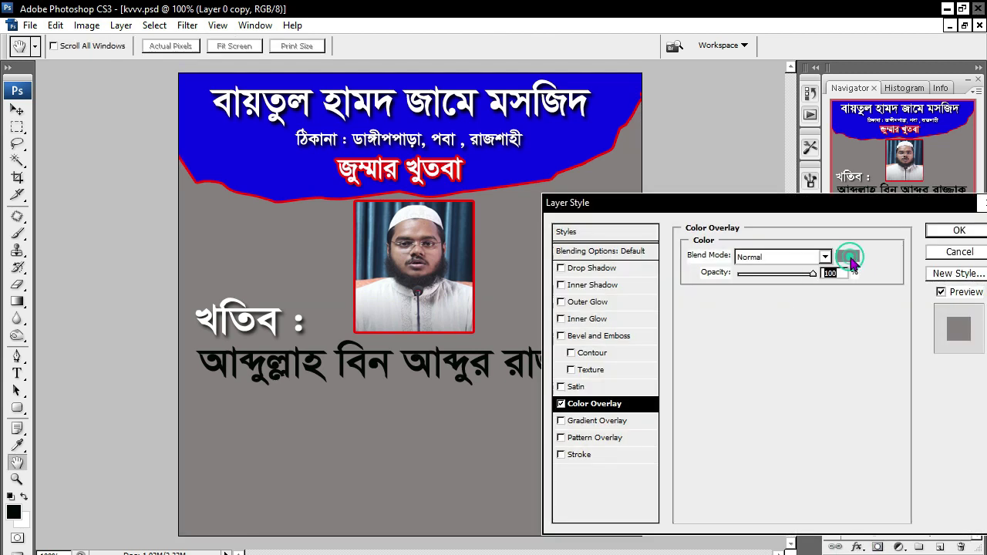
click(847, 255)
click(819, 309)
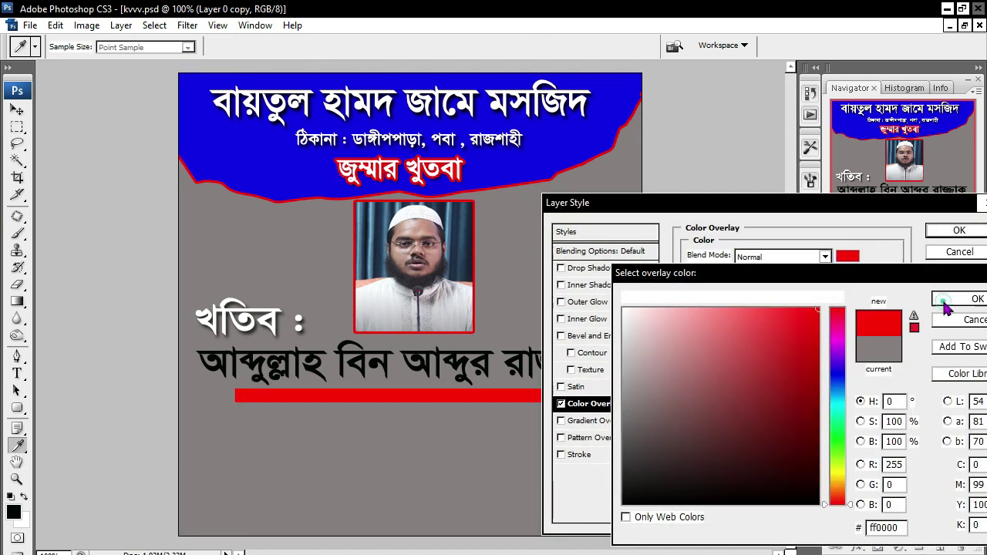
click(947, 305)
click(953, 230)
Step: Free Transform the red bar much thinner and position it directly under the name
key(m)
ctrl+click(316, 359)
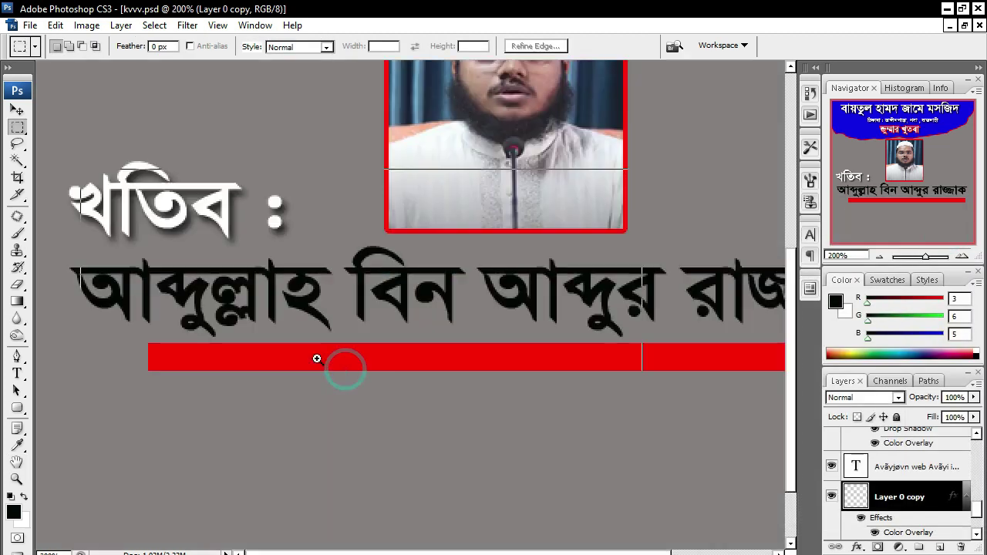
click(17, 112)
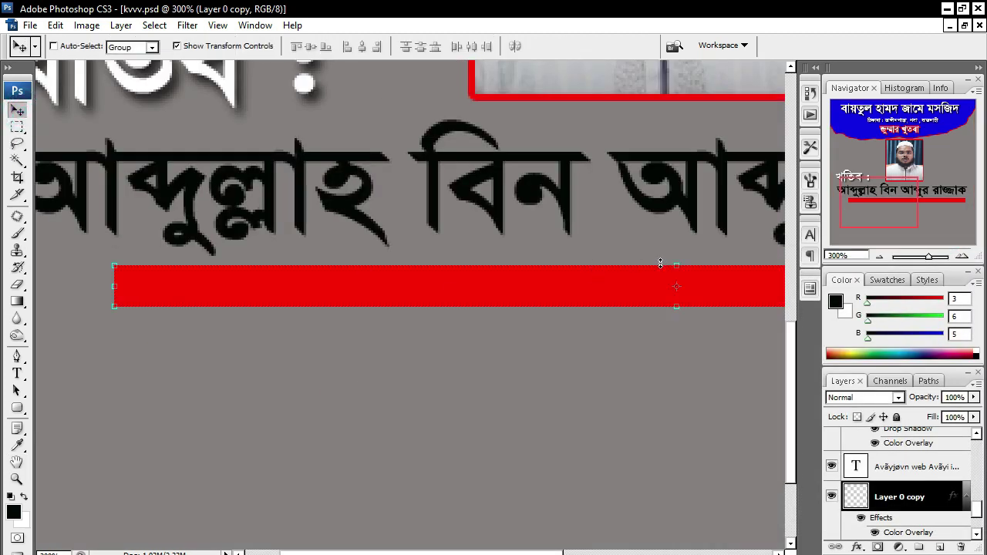
drag(677, 262, 677, 296)
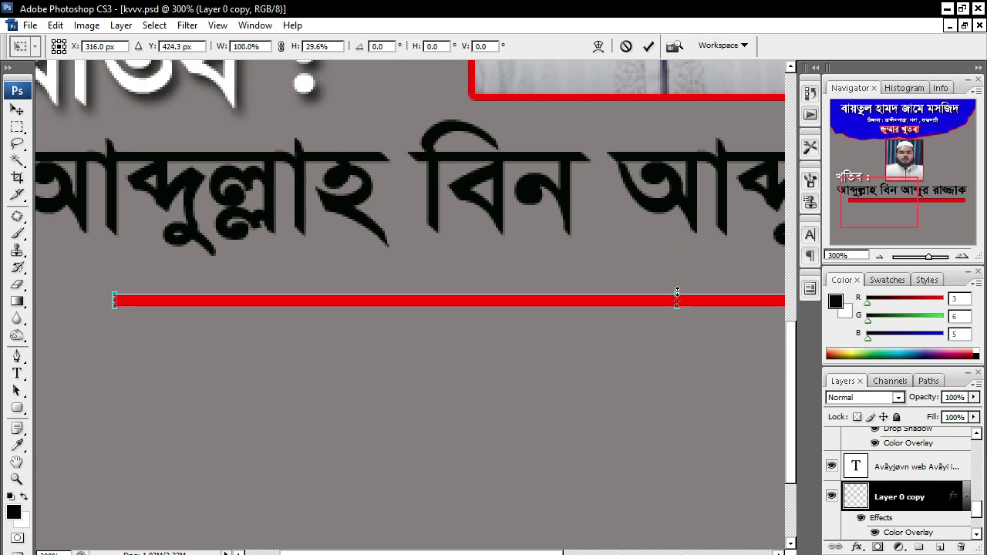
key(Return)
drag(546, 306, 486, 276)
ctrl+alt+click(489, 324)
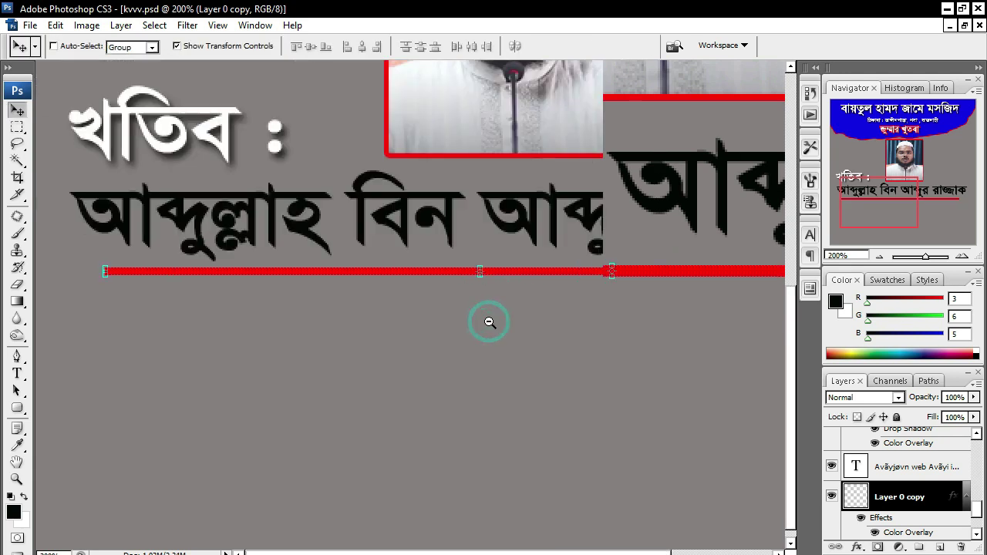
ctrl+alt+click(489, 322)
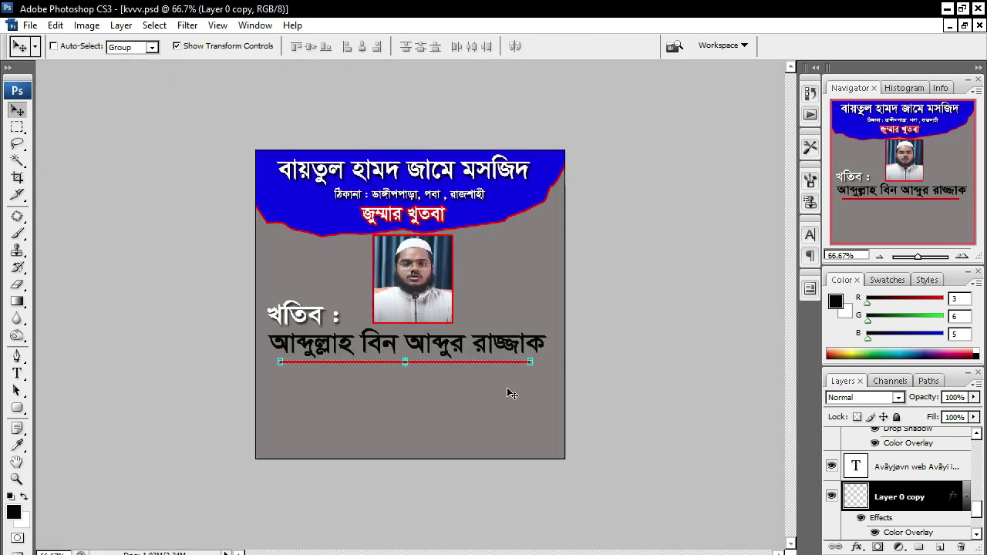
key(shift+Right)
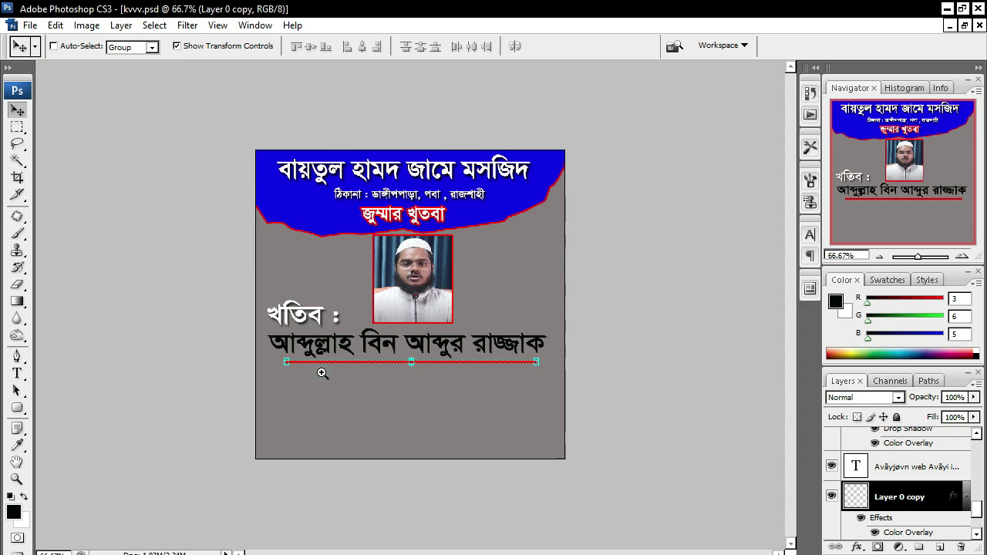
ctrl+click(323, 373)
Step: Duplicate the name text below the underline and retype it as 'তা: ২৫/১২/২০ , সময়: ১২:২০'
right_click(259, 363)
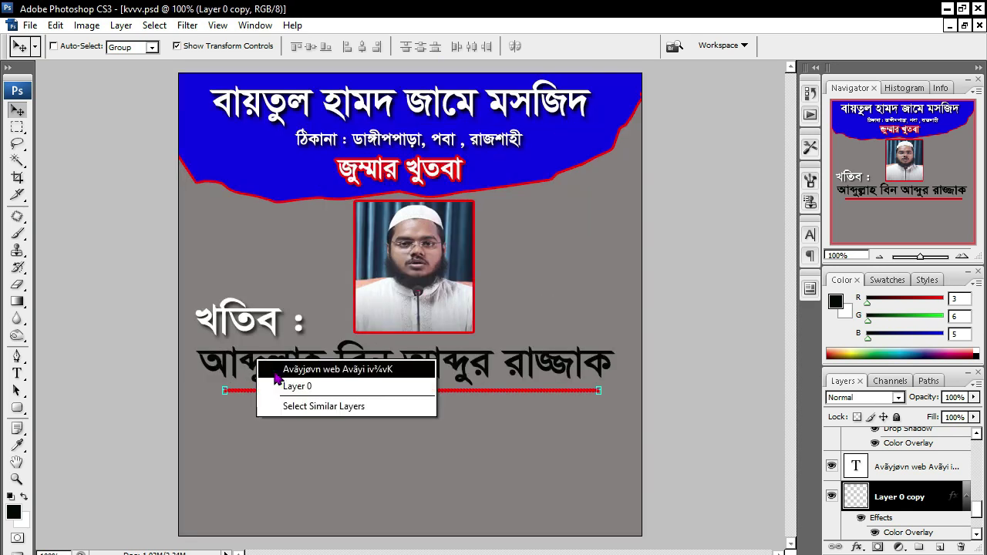
click(266, 367)
mouse_move(251, 362)
alt+mouse_down()
mouse_move(257, 417)
mouse_move(248, 424)
alt+mouse_up()
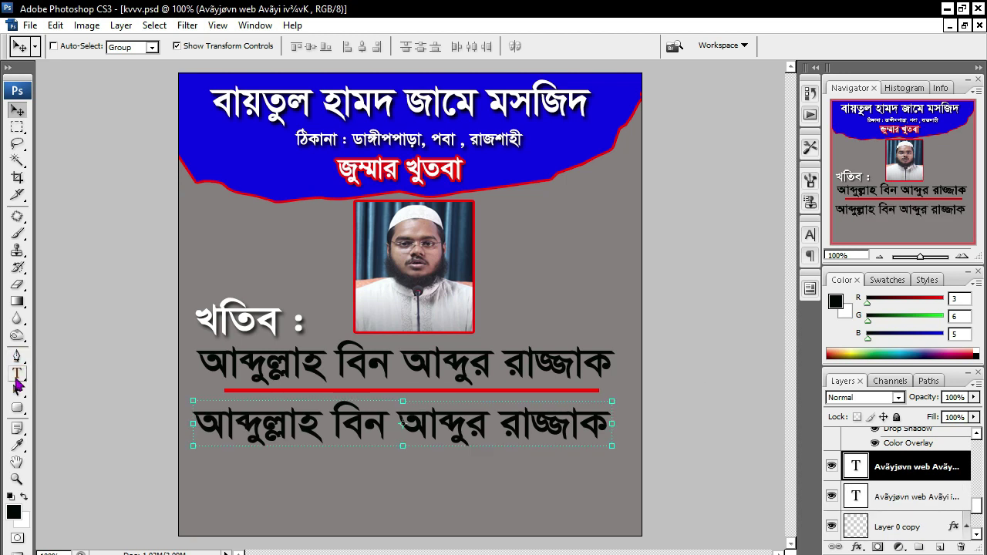
click(17, 373)
click(437, 424)
key(ctrl+a)
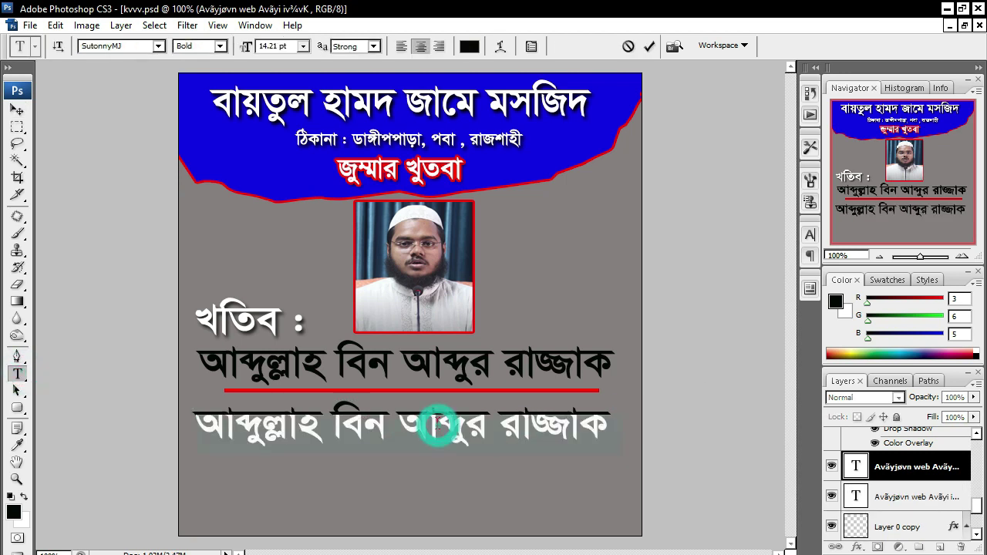
text(Zvt)
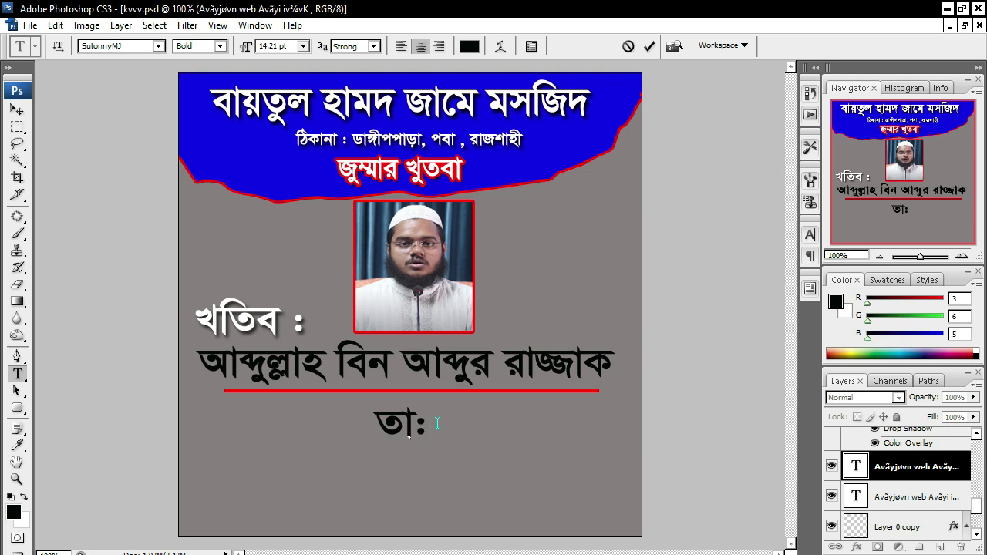
text( 25/)
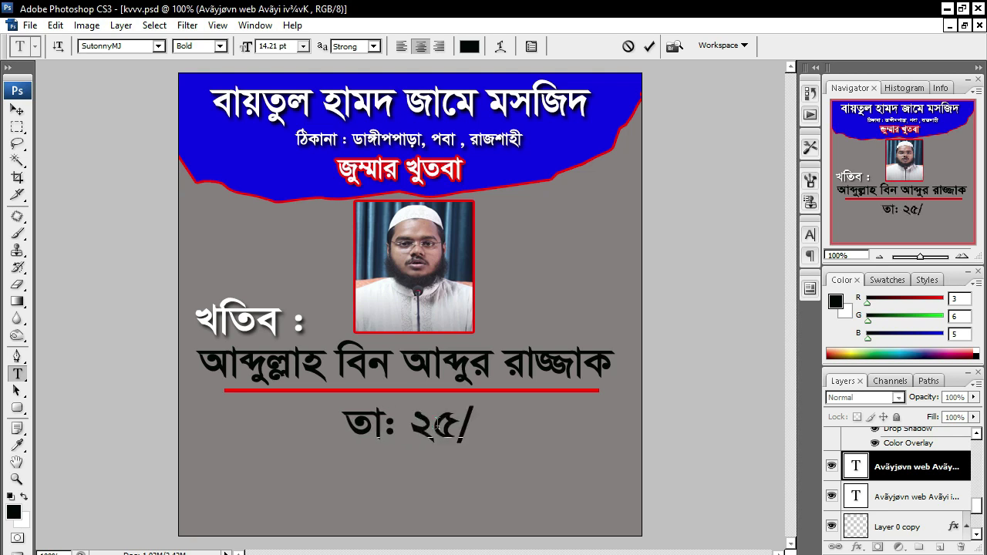
text(12/20 , m)
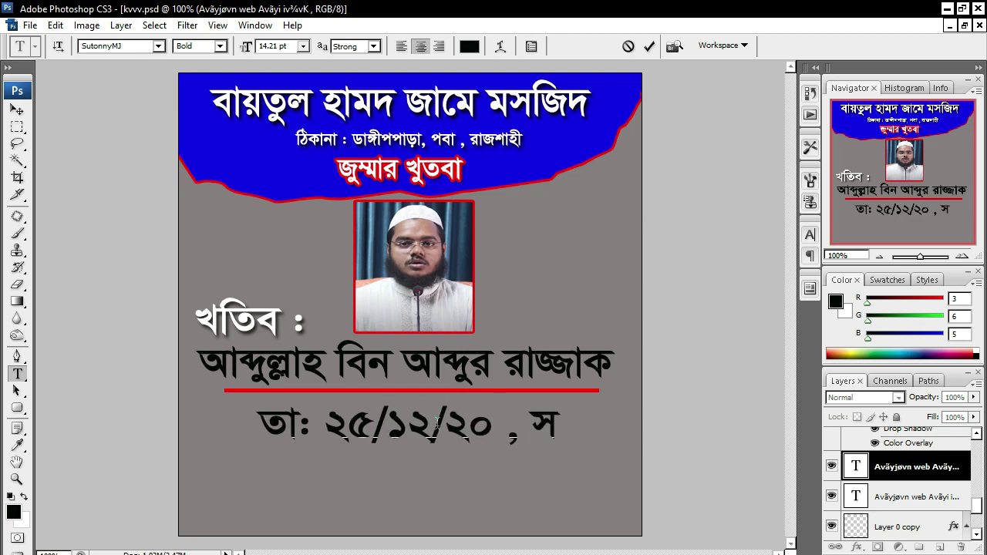
text(gqt)
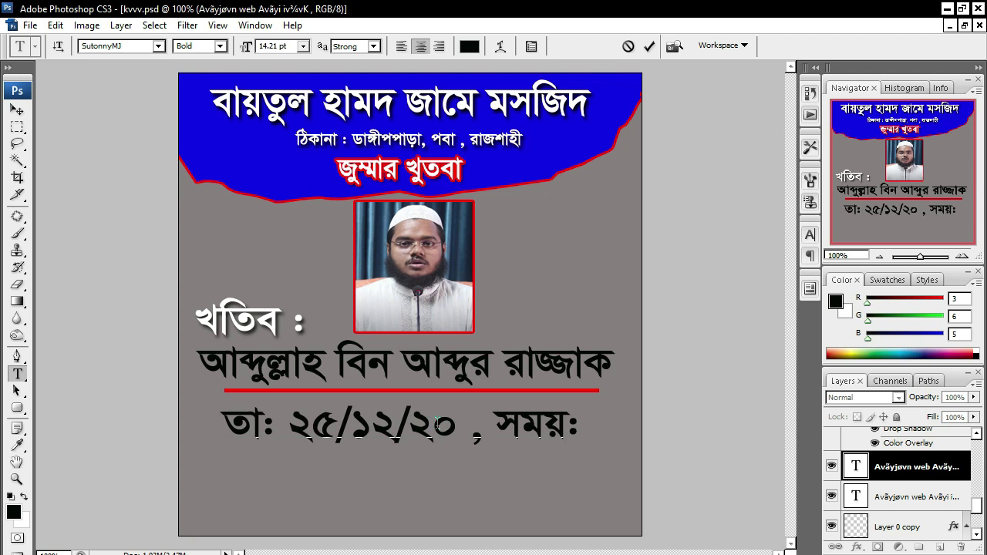
text( 12)
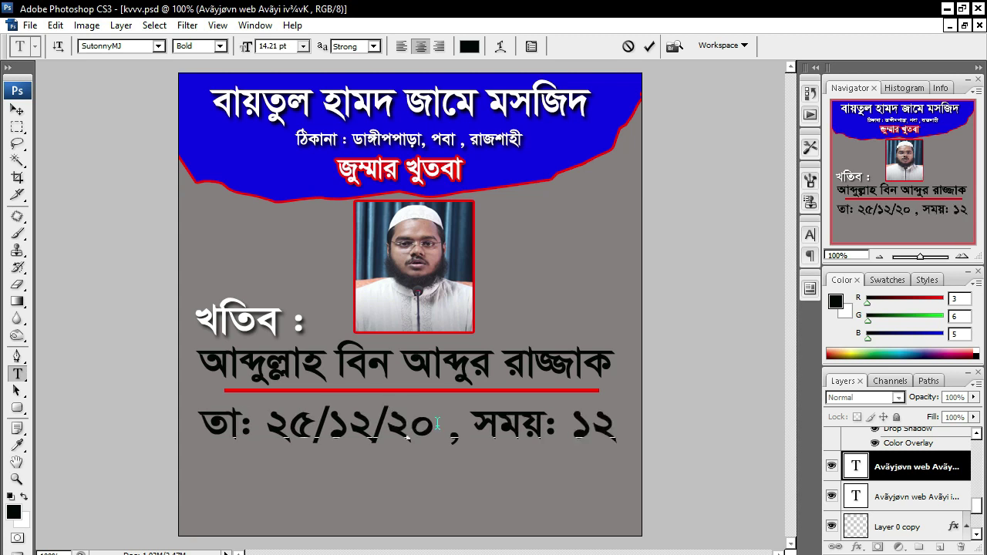
text(t20)
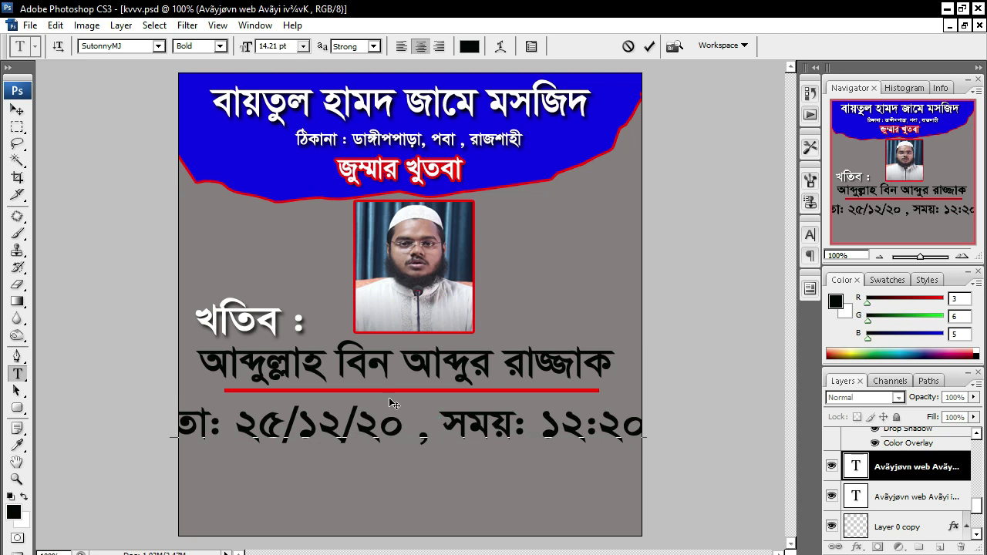
Step: Scale the date line to about three quarters and centre it under the red line
click(17, 110)
key(ctrl+t)
drag(166, 403, 292, 420)
key(Return)
drag(368, 449, 328, 426)
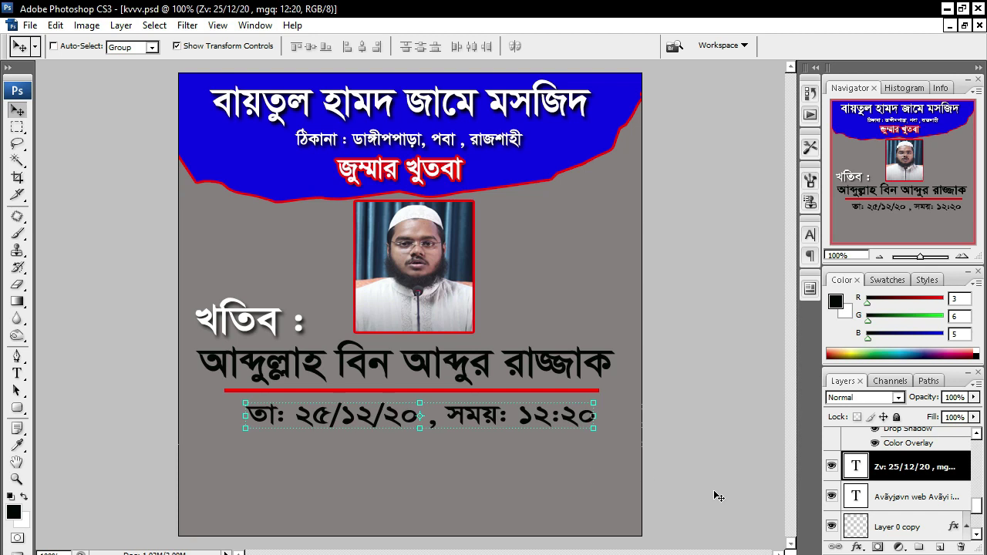
Step: Apply a red Color Overlay and a black Stroke to the date-and-time text layer
click(853, 547)
click(864, 481)
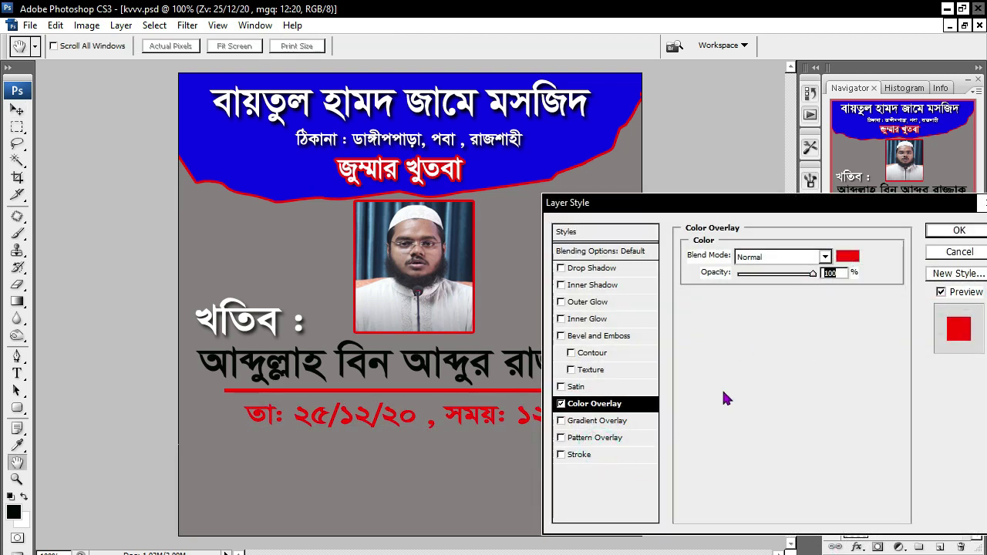
click(604, 454)
click(722, 352)
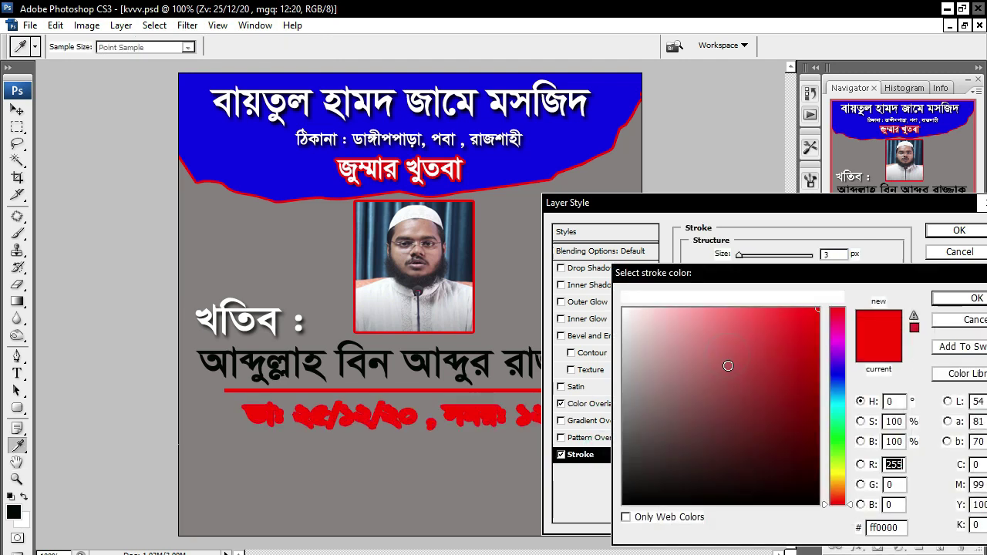
text(0)
click(956, 298)
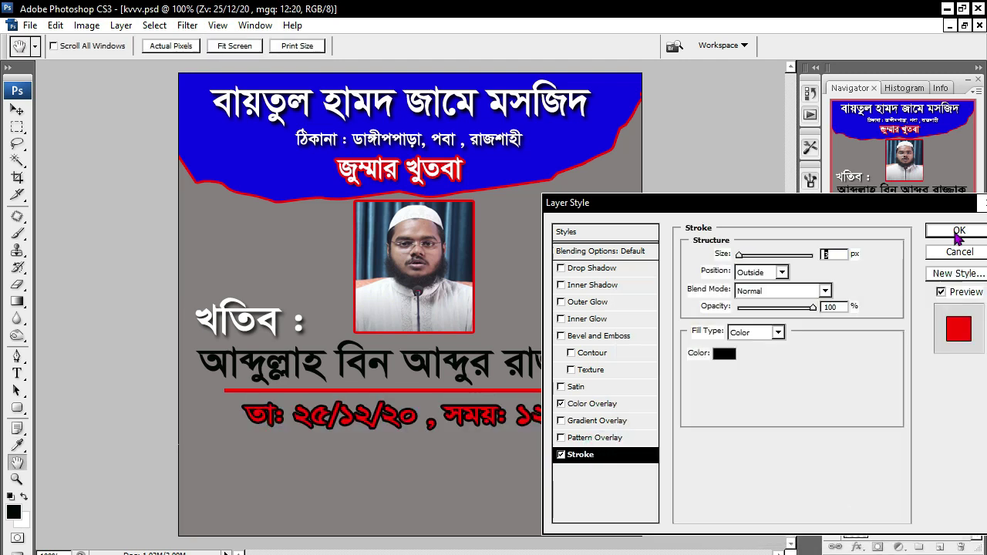
click(956, 230)
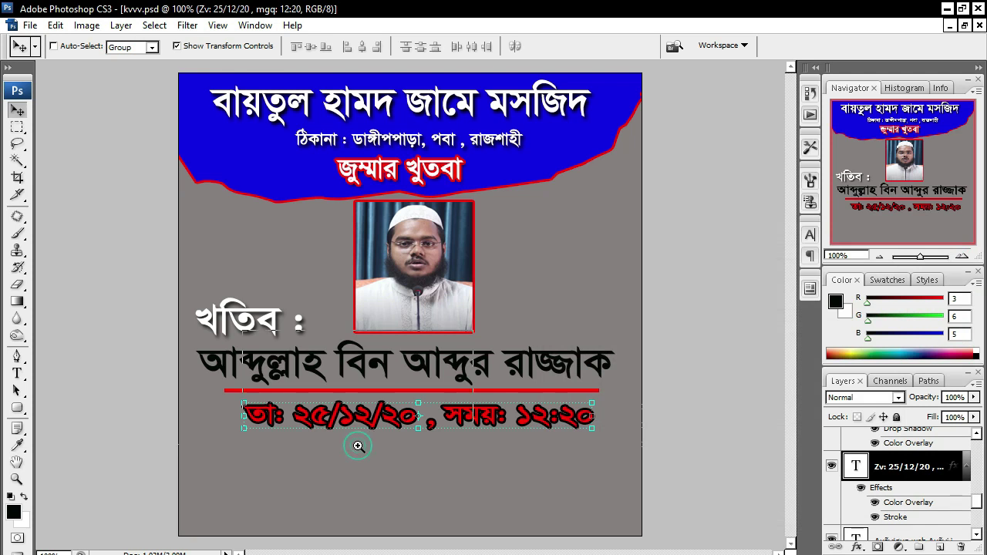
click(371, 436)
alt+click(381, 378)
key(ctrl+minus)
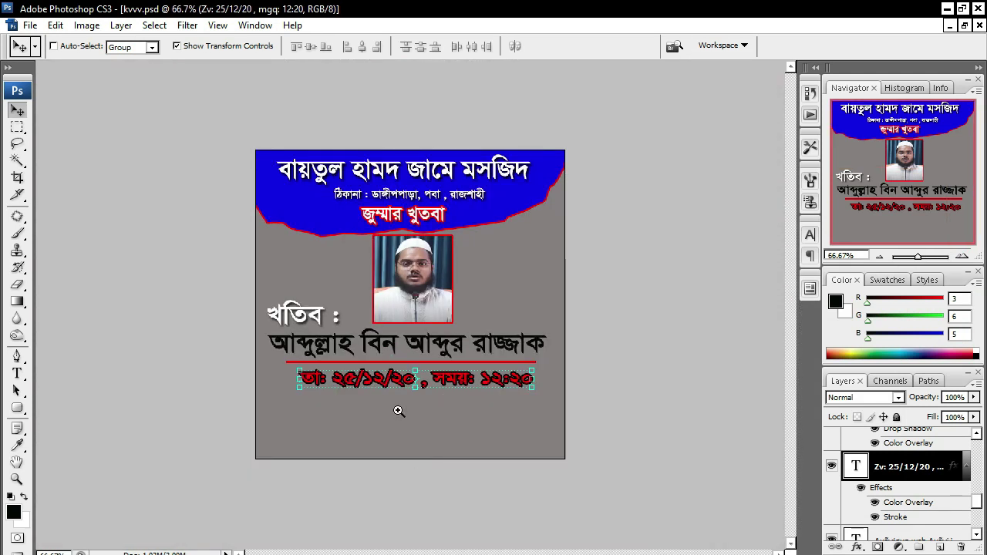
click(404, 399)
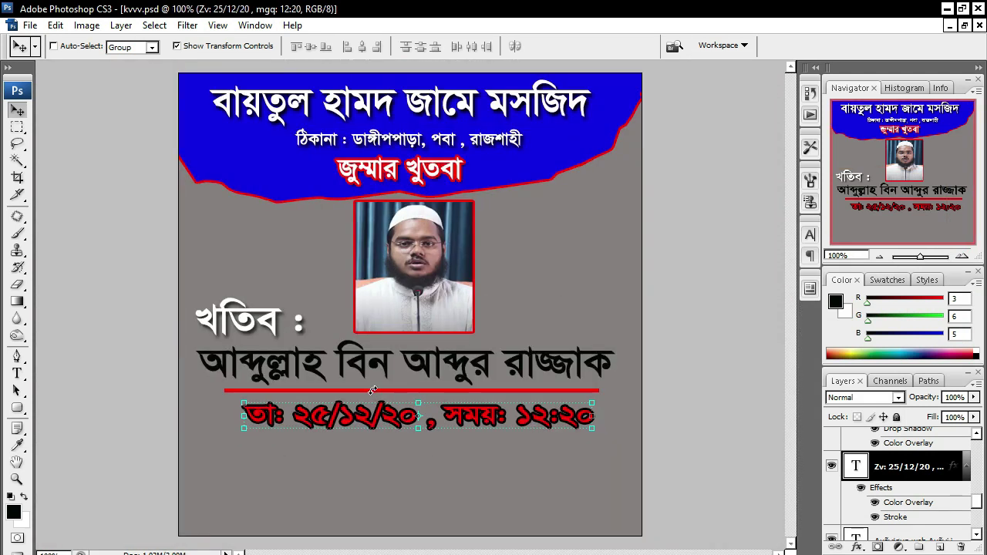
Step: Duplicate the red line layer and place the copy just below the date line
right_click(314, 391)
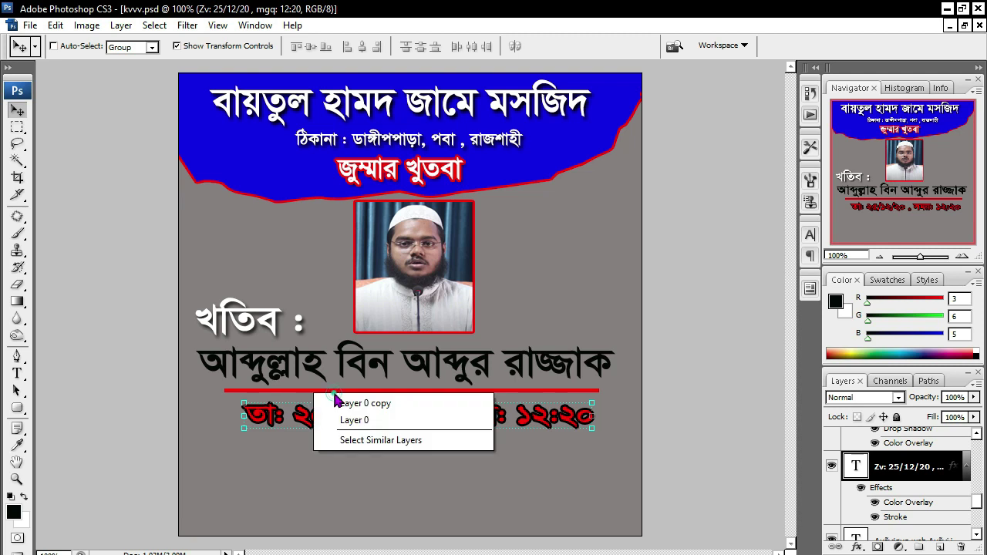
click(355, 404)
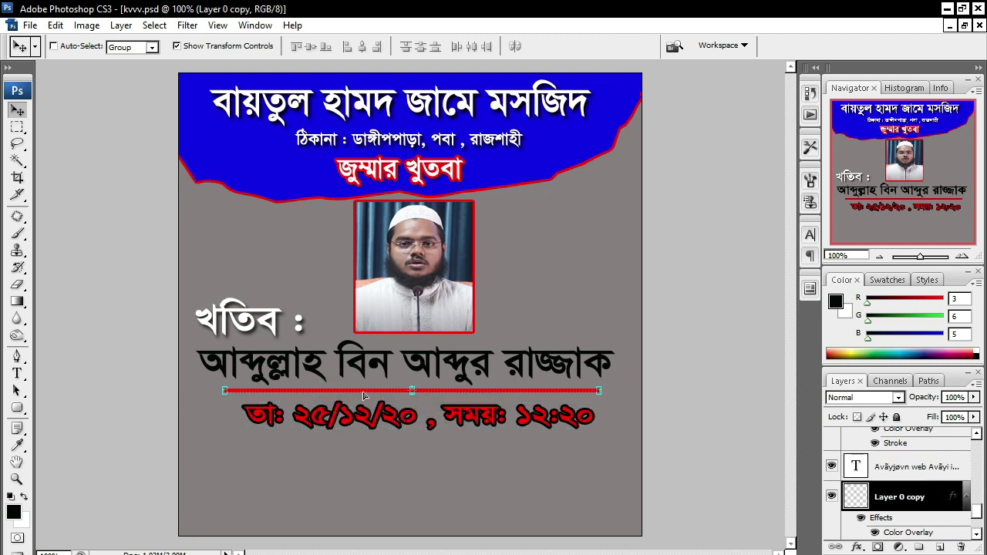
drag(361, 394, 365, 451)
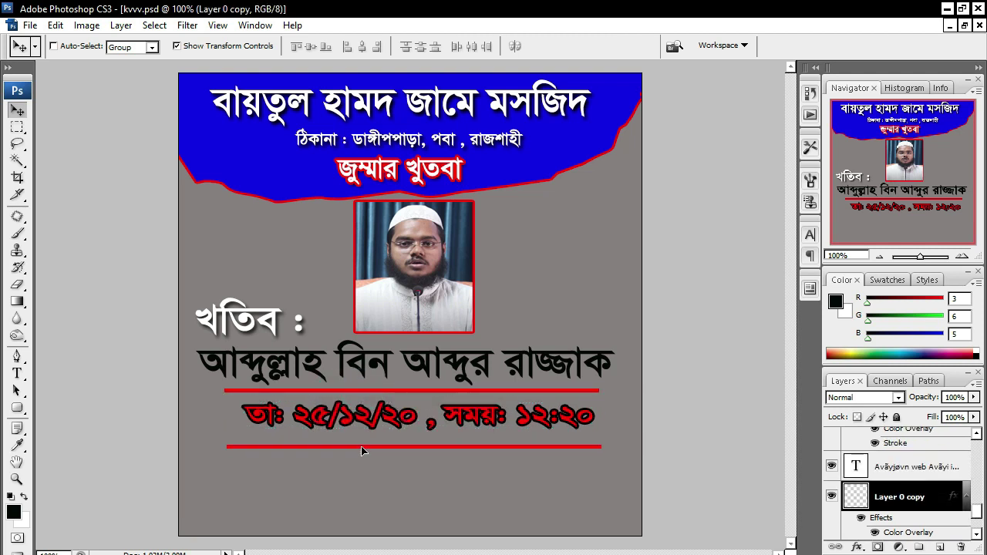
drag(361, 451, 367, 453)
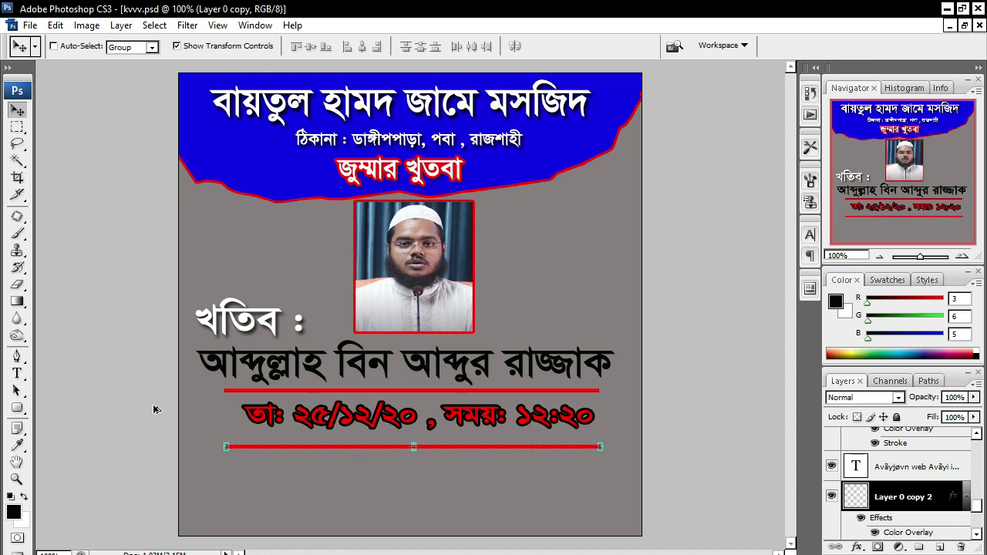
Step: Add the text 'সবাই শেয়ার করে জানিয়ে দিন' and centre it beneath the second line
click(17, 373)
click(222, 482)
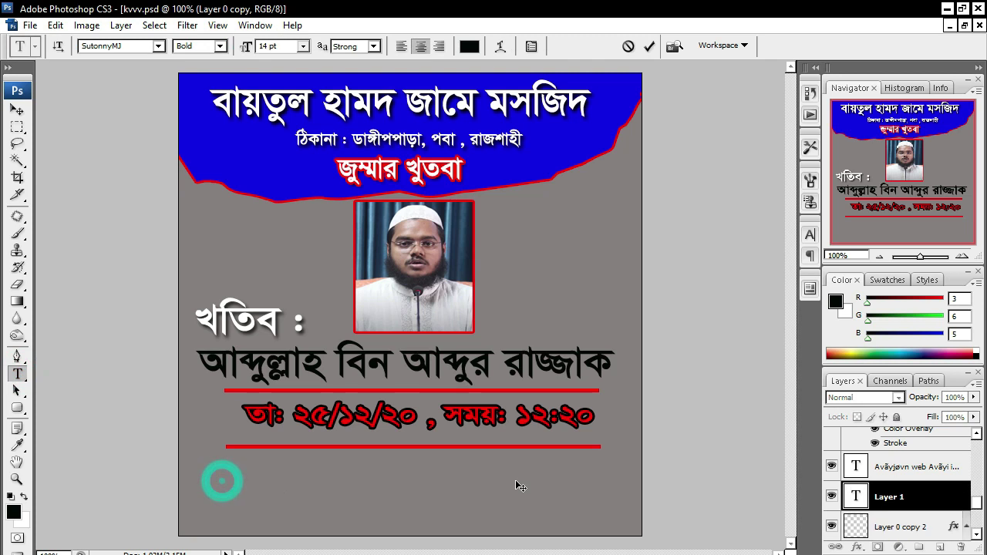
click(237, 478)
text(সবাই েশয়ার করে জানিয়ে দিন)
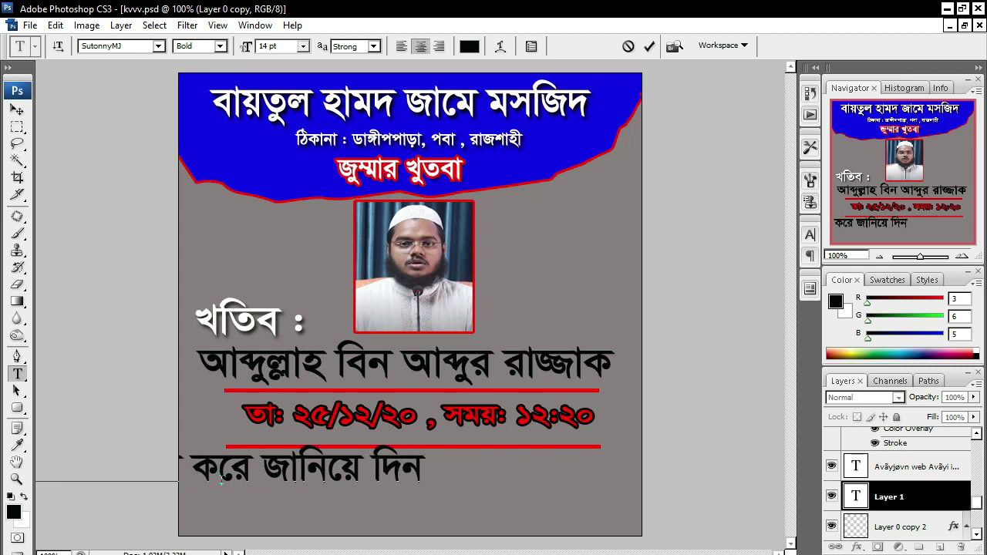
click(16, 111)
mouse_move(241, 471)
mouse_down()
mouse_move(466, 488)
mouse_move(429, 487)
mouse_up()
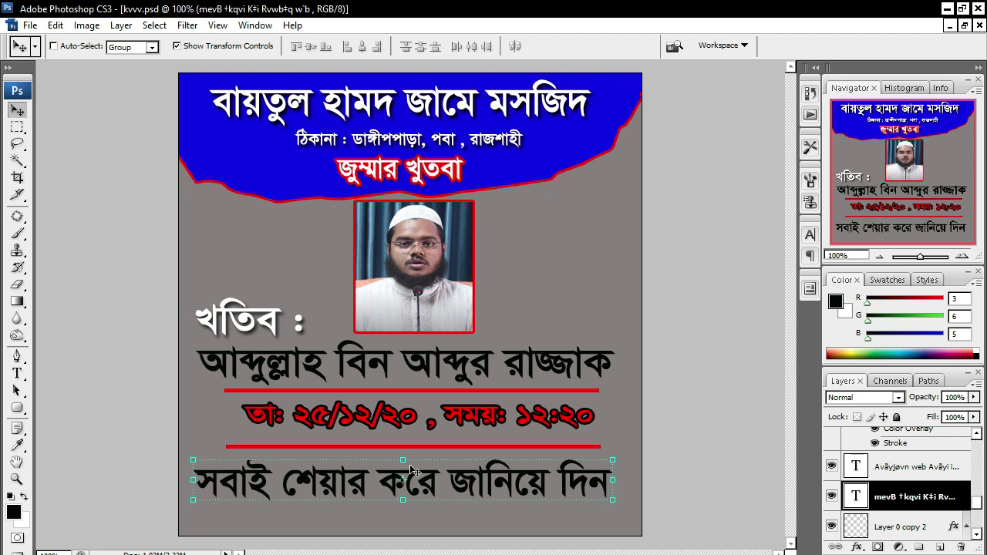
key(ctrl+t)
key(Return)
drag(370, 489, 383, 491)
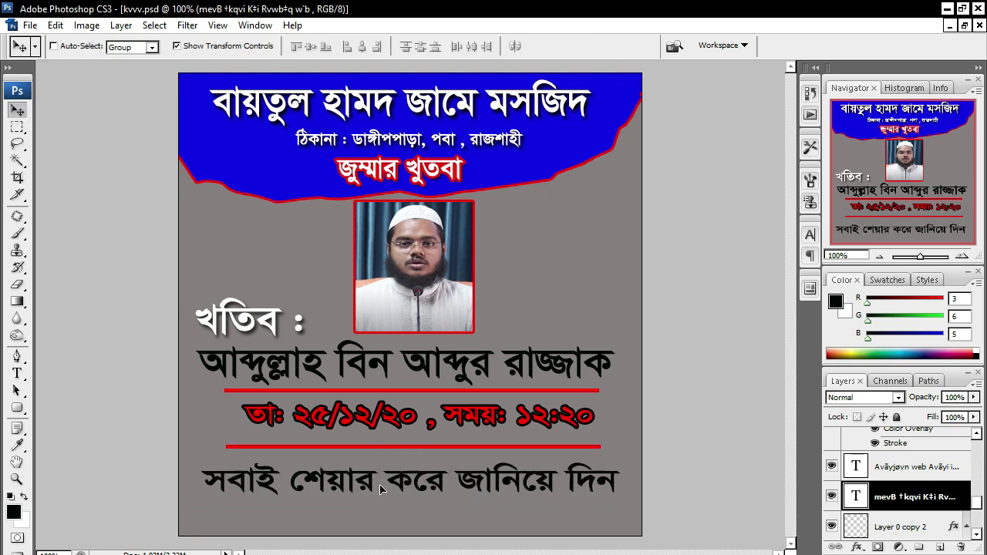
Step: Marquee a horizontal strip around the bottom share text line
click(18, 126)
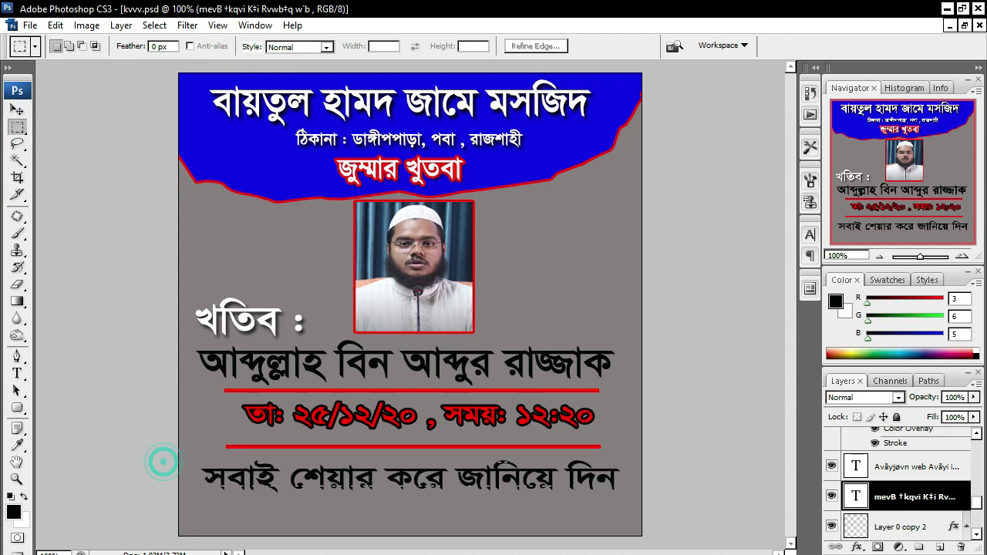
drag(728, 495, 175, 462)
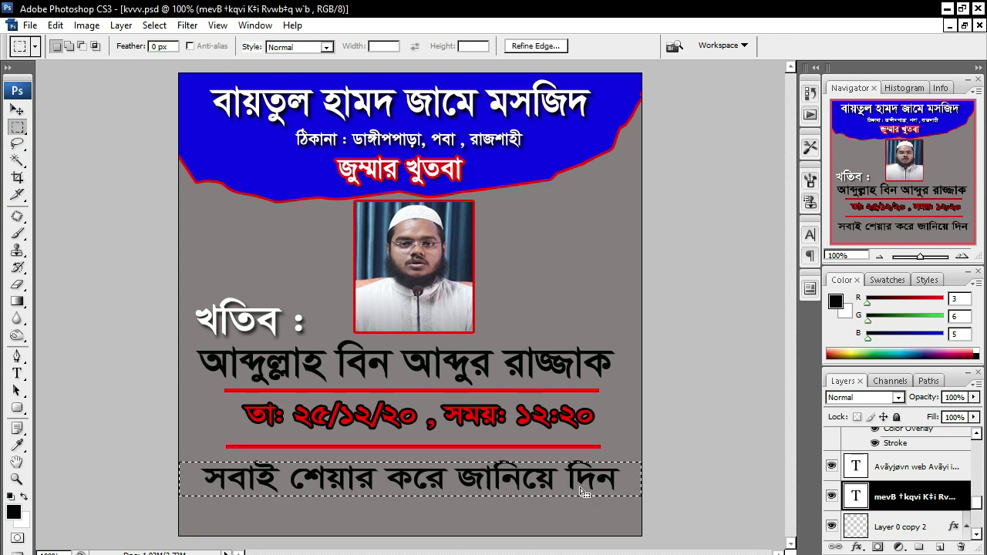
key(Up)
key(Up)
key(Up)
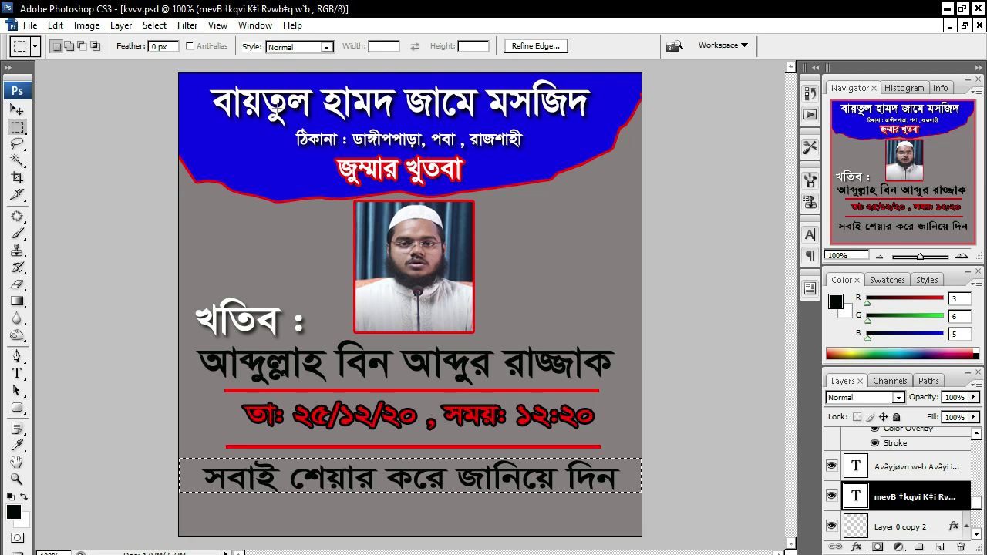
scroll(894, 501, down, 3)
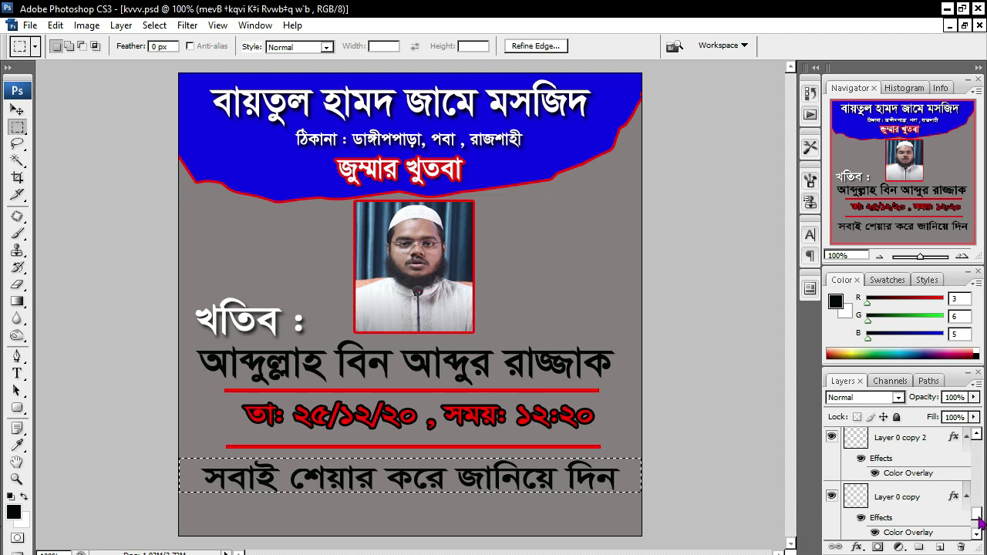
scroll(979, 523, down, 1)
Step: Duplicate Layer 0 as Layer 0 copy 3 and delete everything outside the strip
right_click(864, 498)
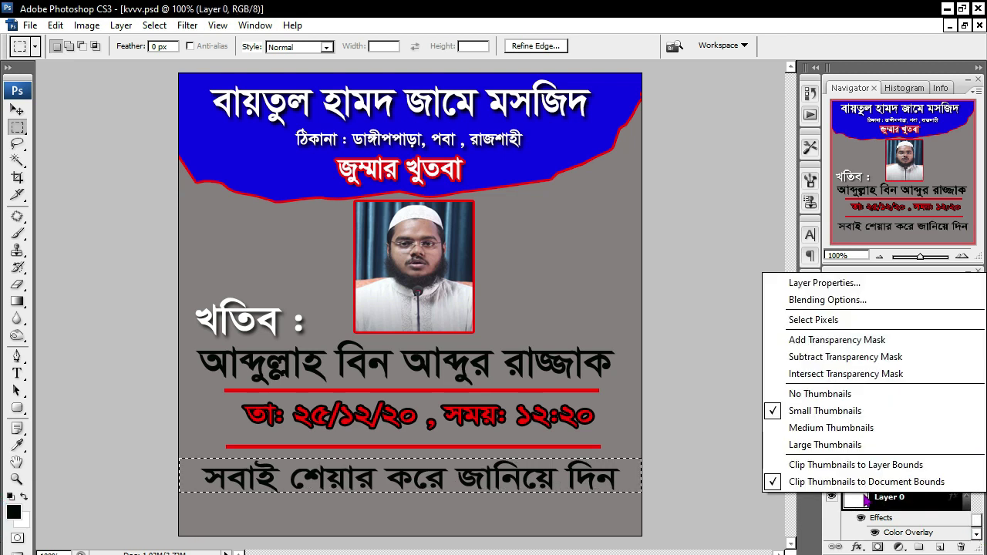
click(915, 523)
right_click(893, 501)
click(840, 207)
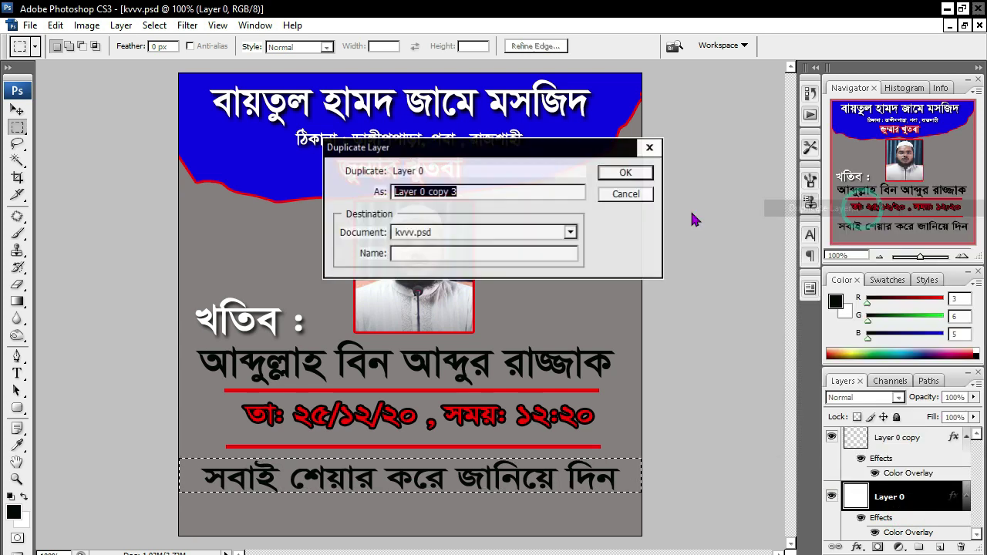
click(615, 177)
key(ctrl+shift+i)
key(Delete)
key(ctrl+d)
Step: Give the strip a Color Overlay using blue sampled from the header
click(856, 547)
click(870, 477)
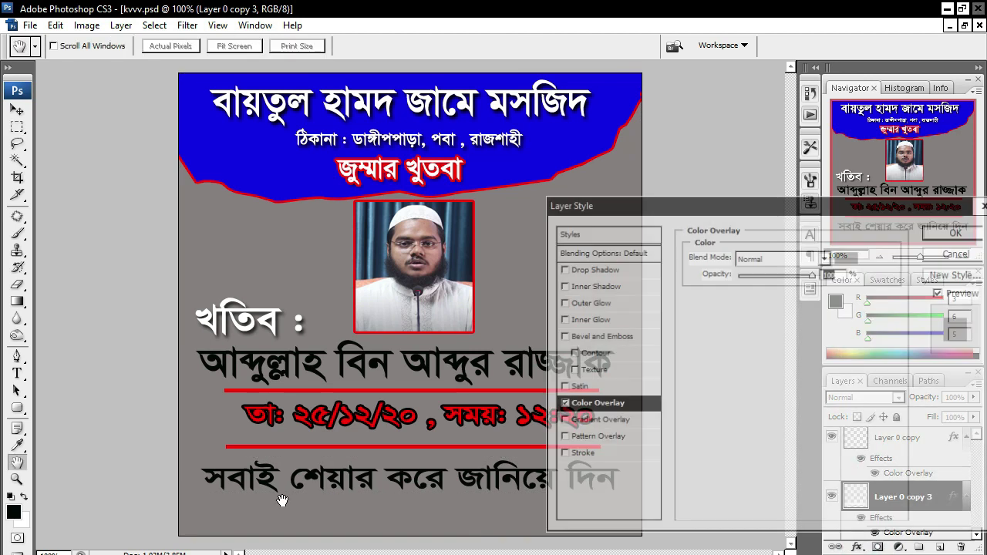
click(848, 257)
click(544, 125)
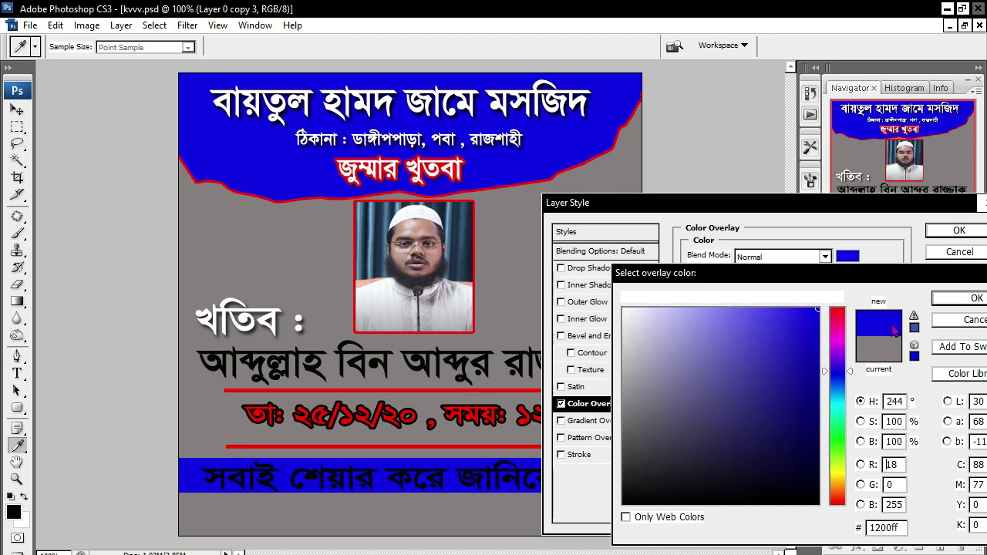
click(973, 297)
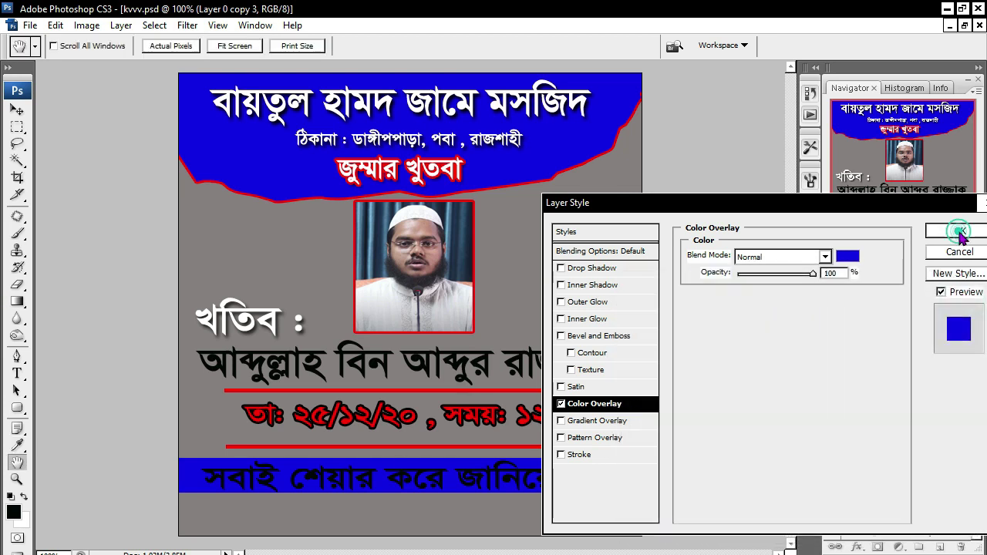
click(959, 229)
click(17, 373)
triple_click(447, 481)
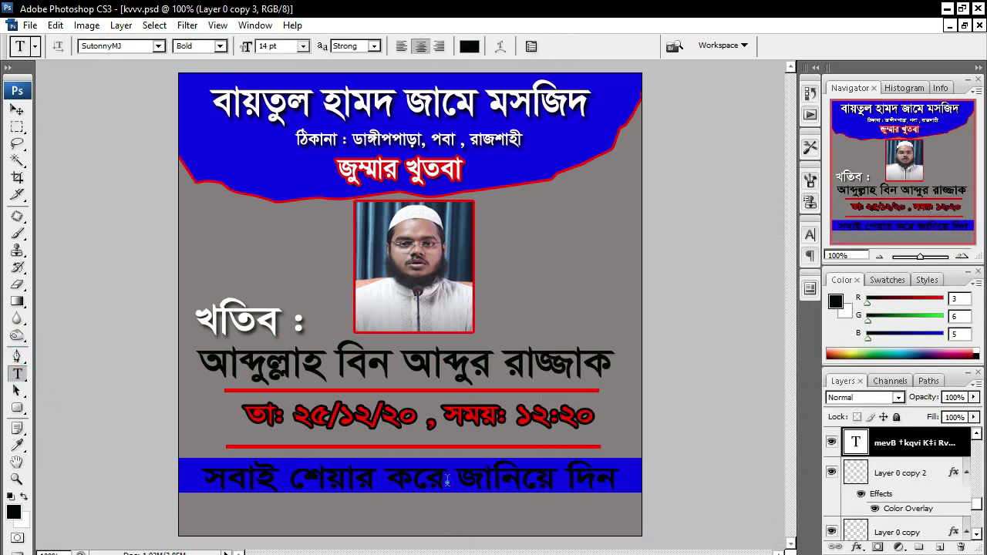
click(464, 47)
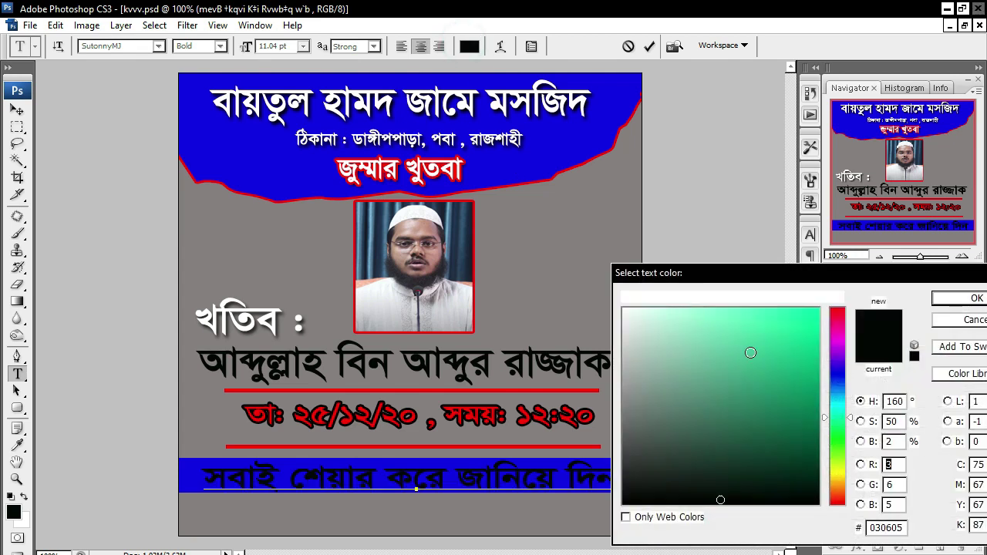
click(624, 309)
click(966, 300)
click(17, 110)
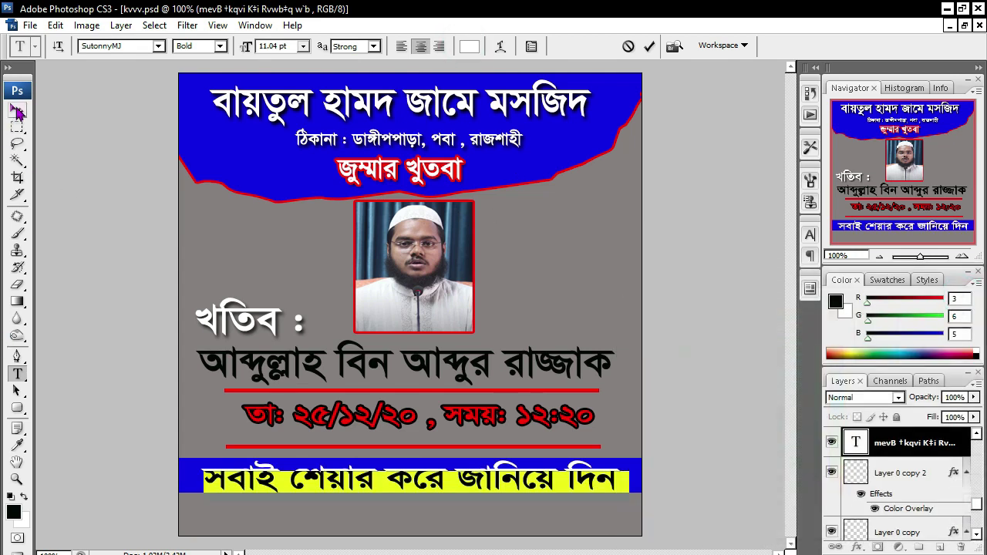
click(17, 160)
alt+click(420, 429)
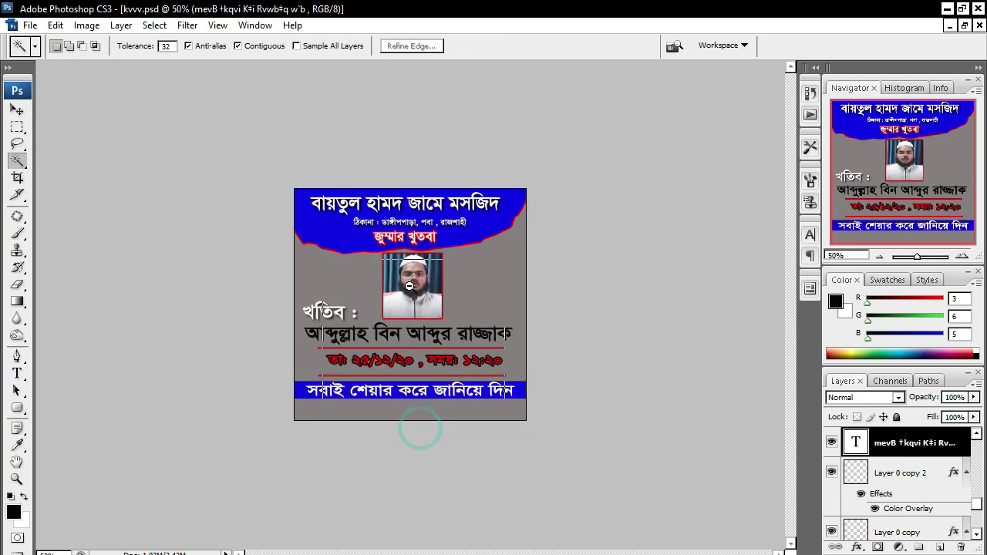
ctrl+click(409, 286)
ctrl+click(411, 288)
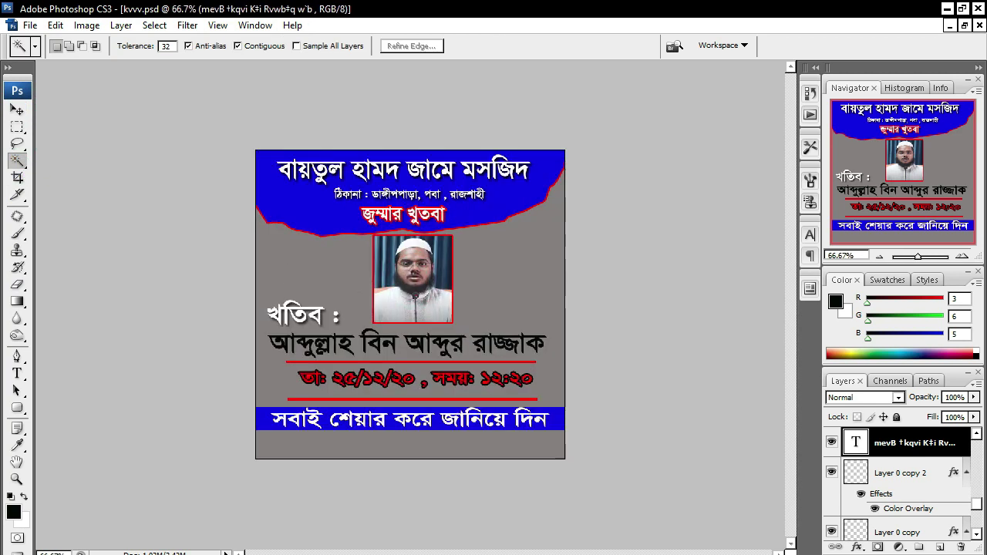
ctrl+click(401, 297)
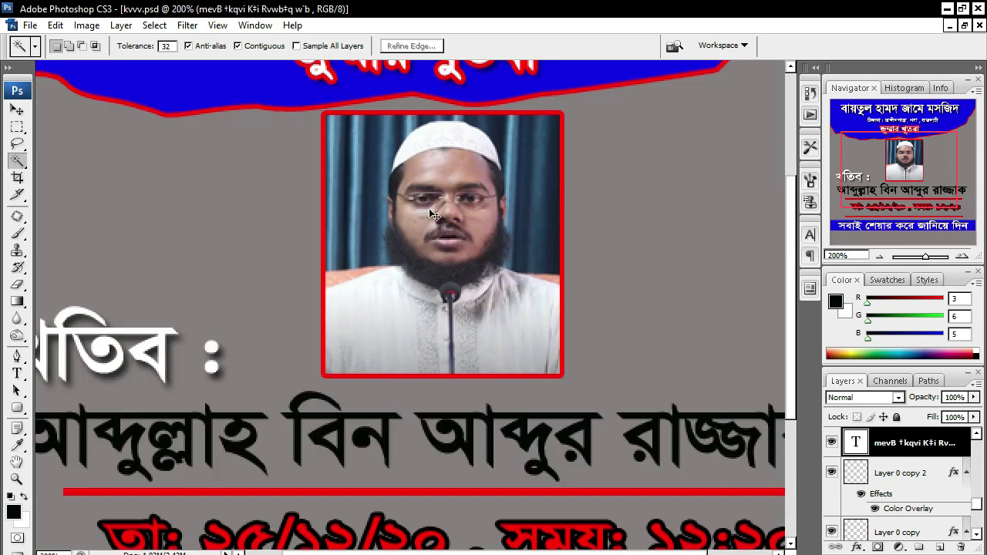
alt+click(414, 248)
alt+click(379, 385)
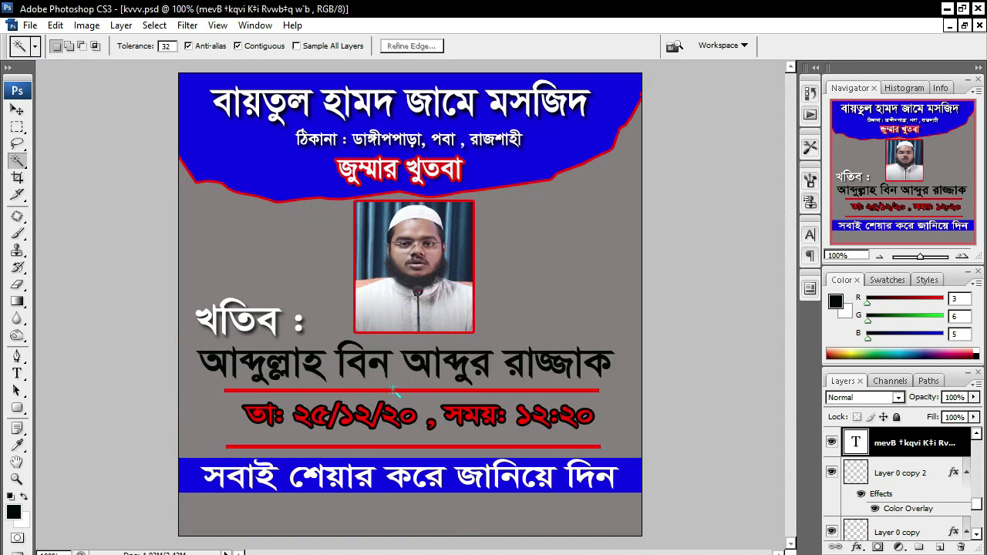
click(17, 113)
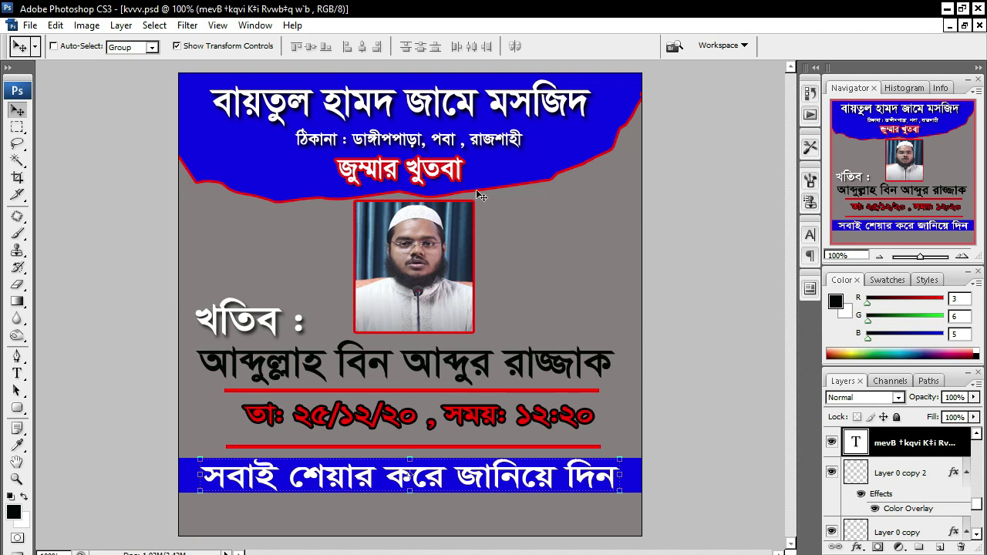
Step: Marquee a thin strip along the poster's bottom edge and duplicate Layer 0 as copy 4
click(17, 126)
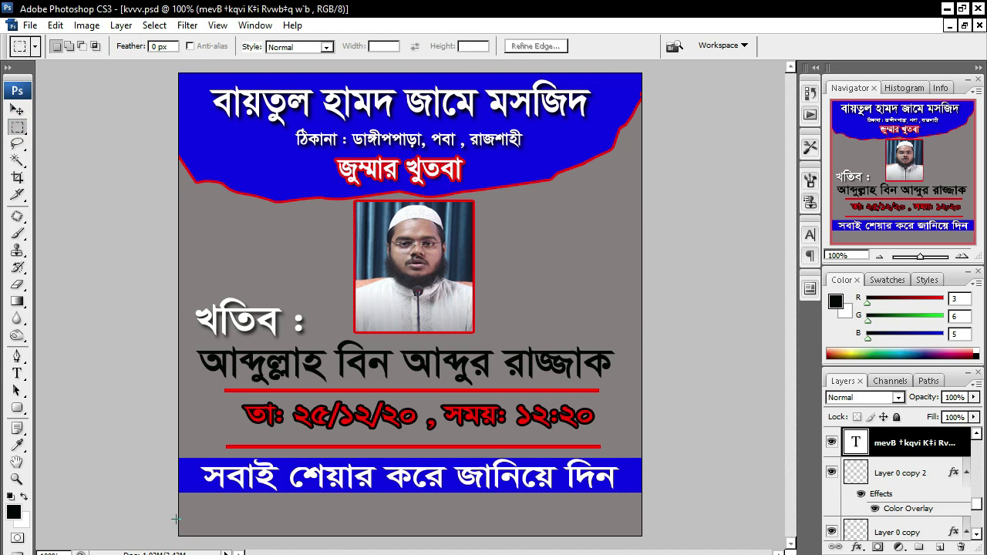
drag(176, 519, 645, 538)
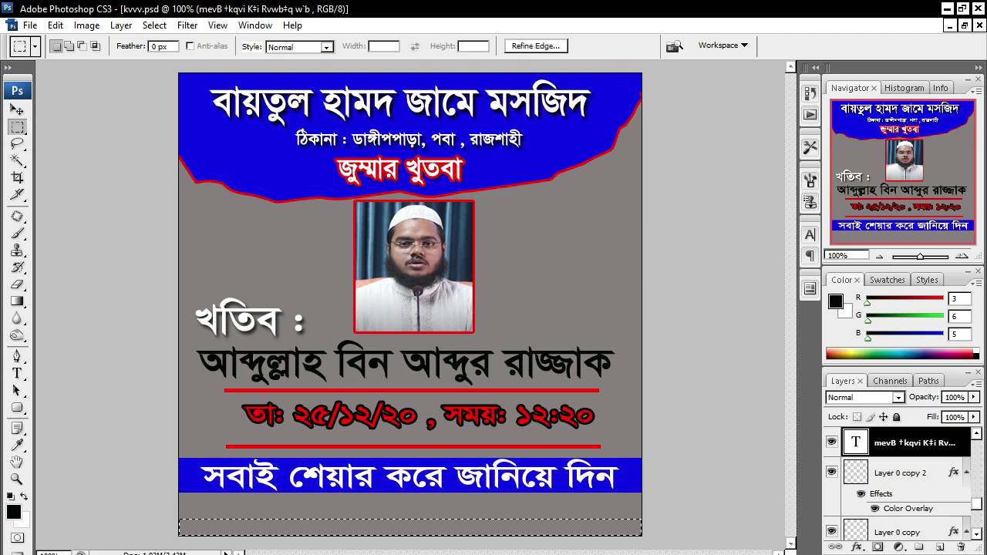
scroll(894, 495, down, 5)
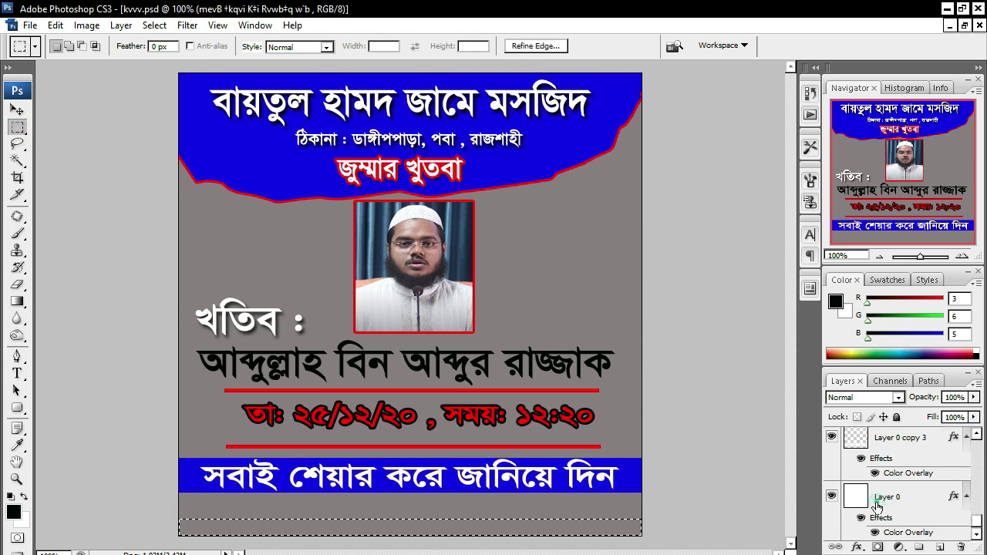
right_click(877, 506)
click(862, 202)
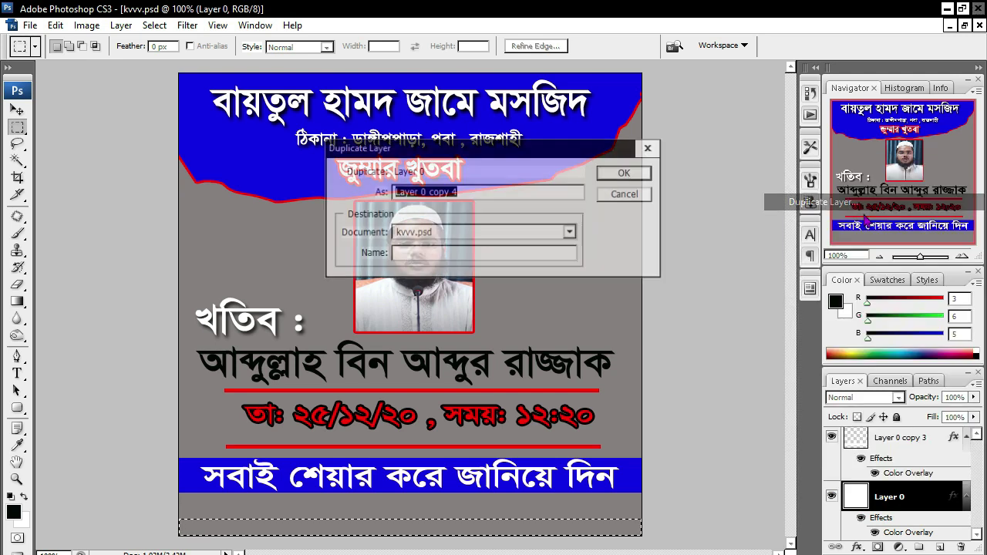
click(613, 170)
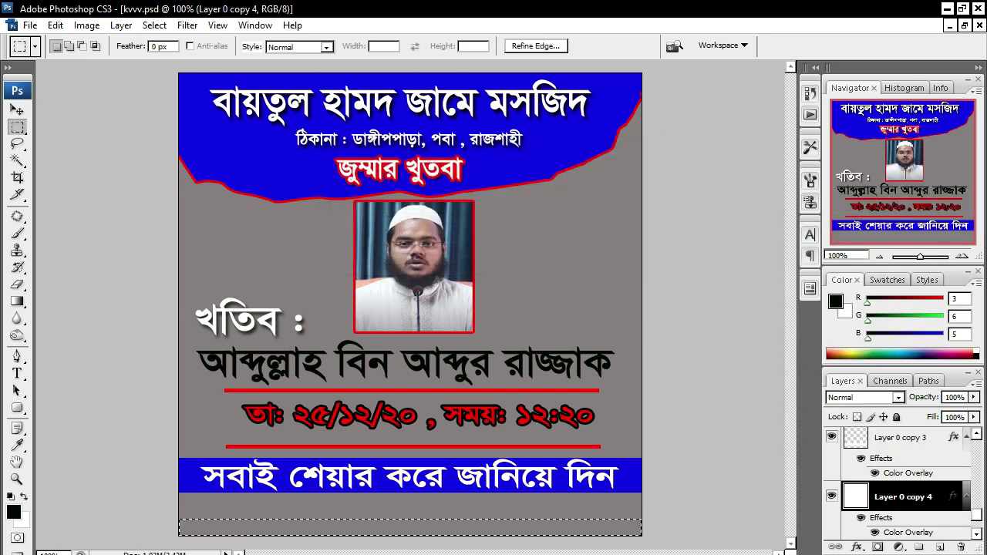
key(ctrl+a)
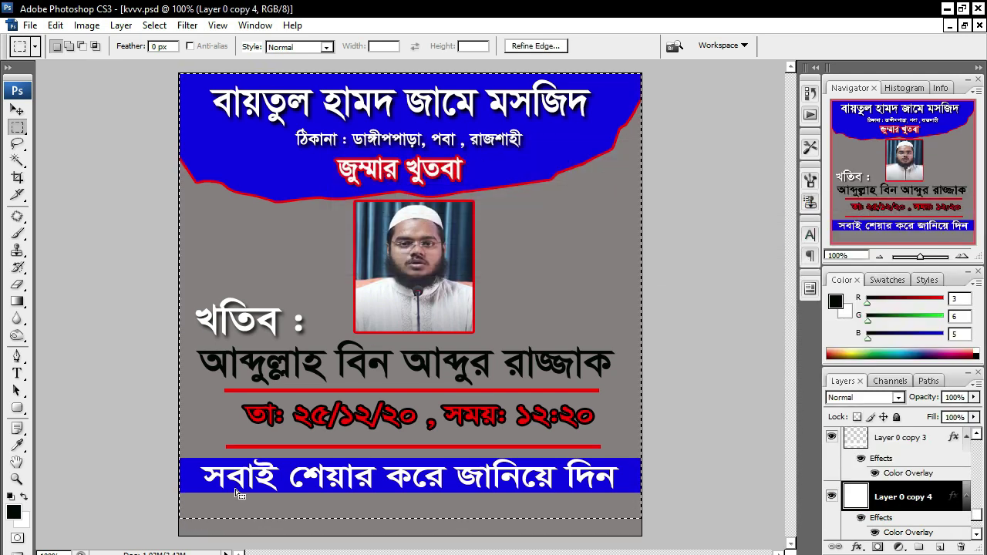
Step: Set Layer 0 copy 4's Color Overlay to pure red ff0000
double_click(909, 532)
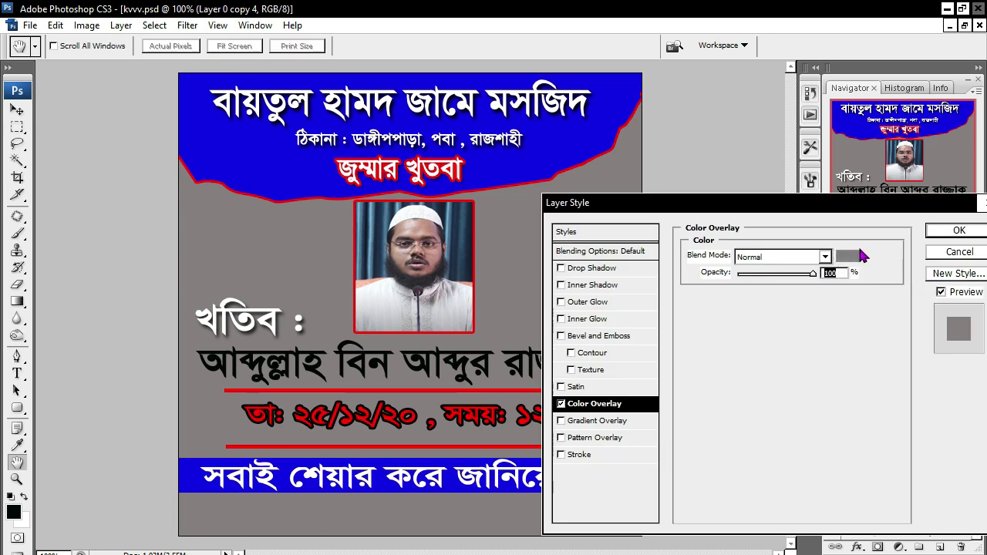
click(848, 256)
drag(797, 332, 819, 309)
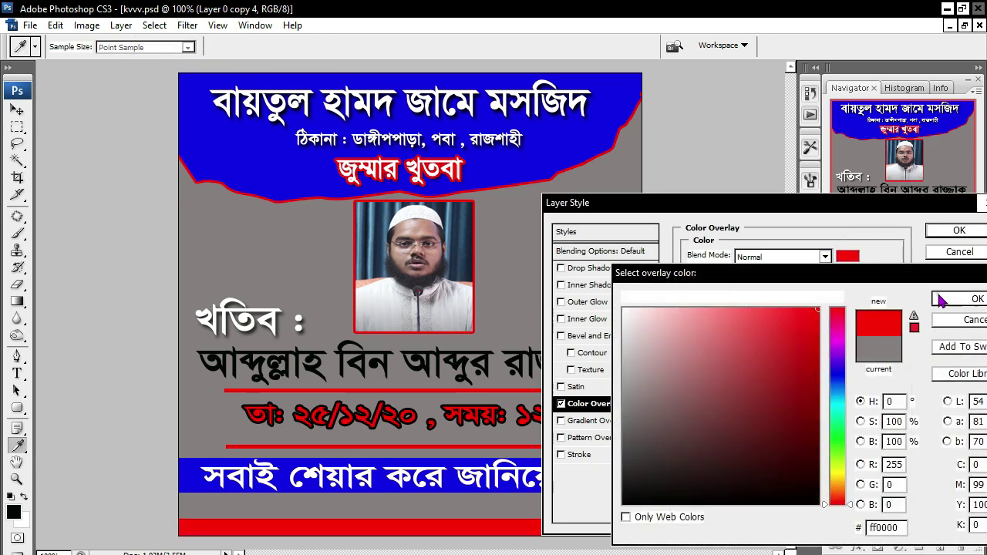
click(942, 298)
click(958, 231)
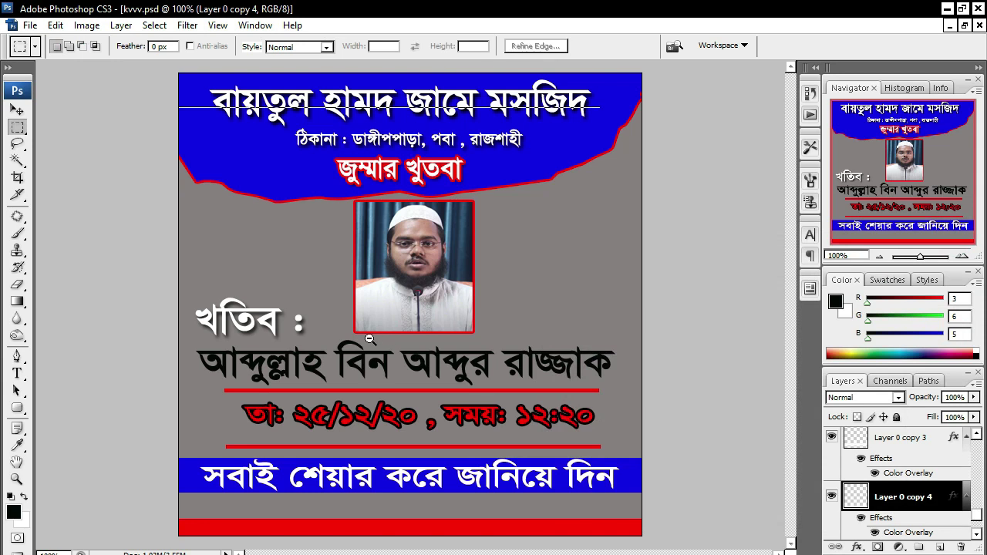
alt+click(369, 339)
click(380, 351)
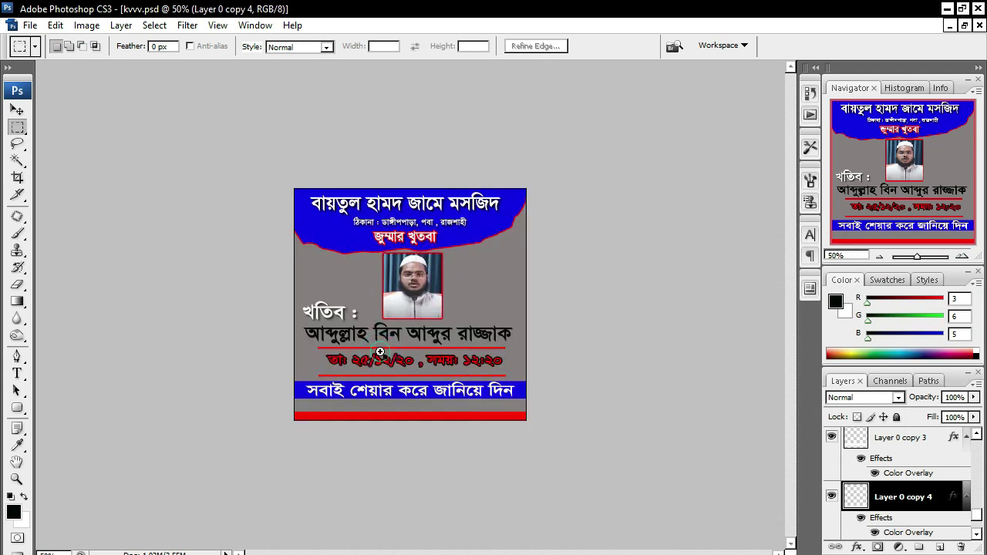
click(293, 504)
click(17, 357)
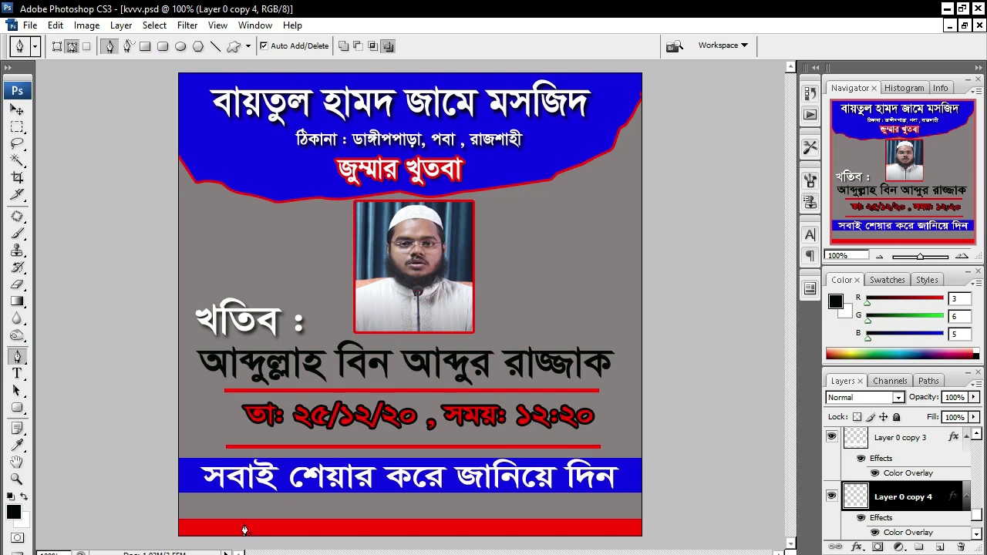
Step: Type the footer 'বিঃদ্রঃ মহিলাদের জন্য পৃথক সালাতের ব্যবস্থা আছে ।' in the red strip, removing the stray last character
click(17, 373)
click(225, 525)
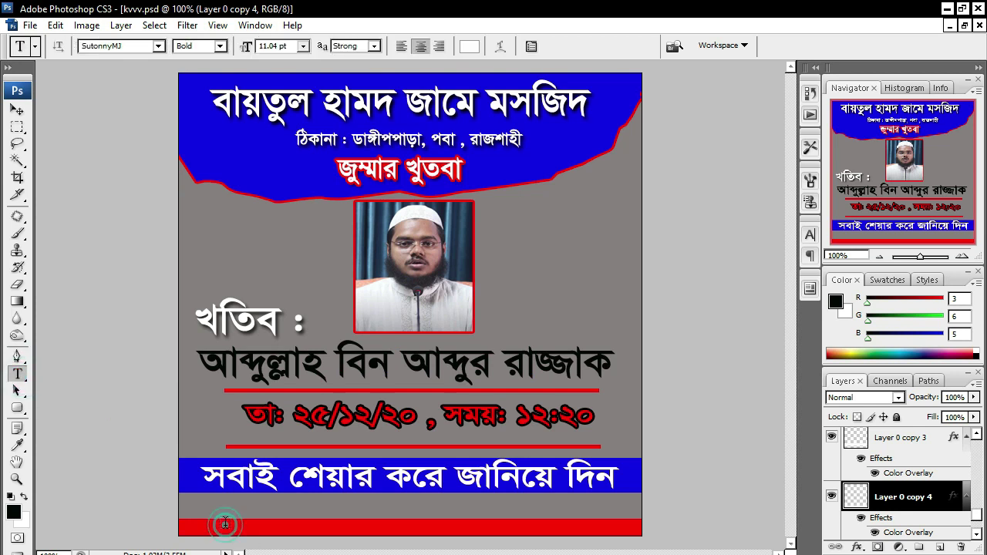
text(িব)
text(:দ্র:)
text( মিহলাদের জন্য প)
text(থক সালাতের ব্যবস্থ)
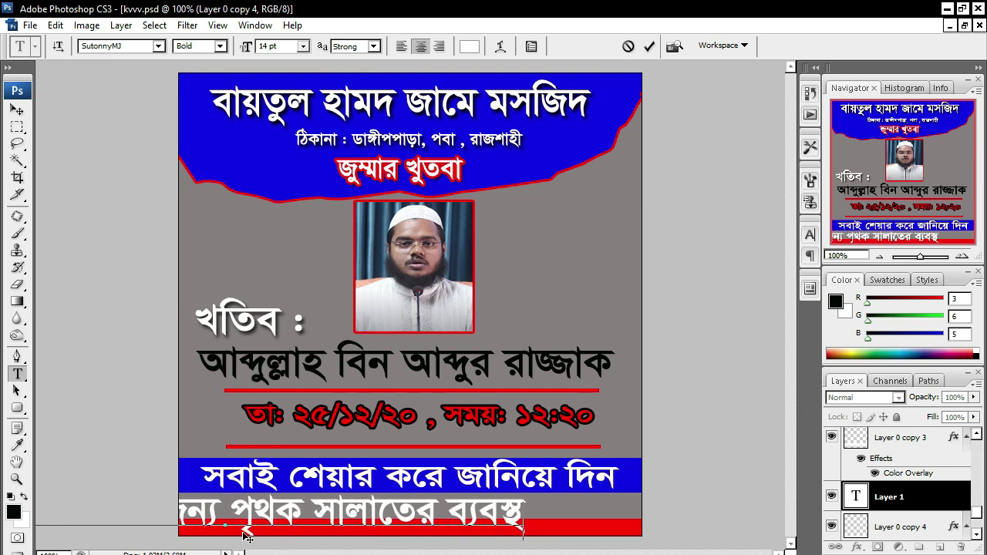
text(া আছে)
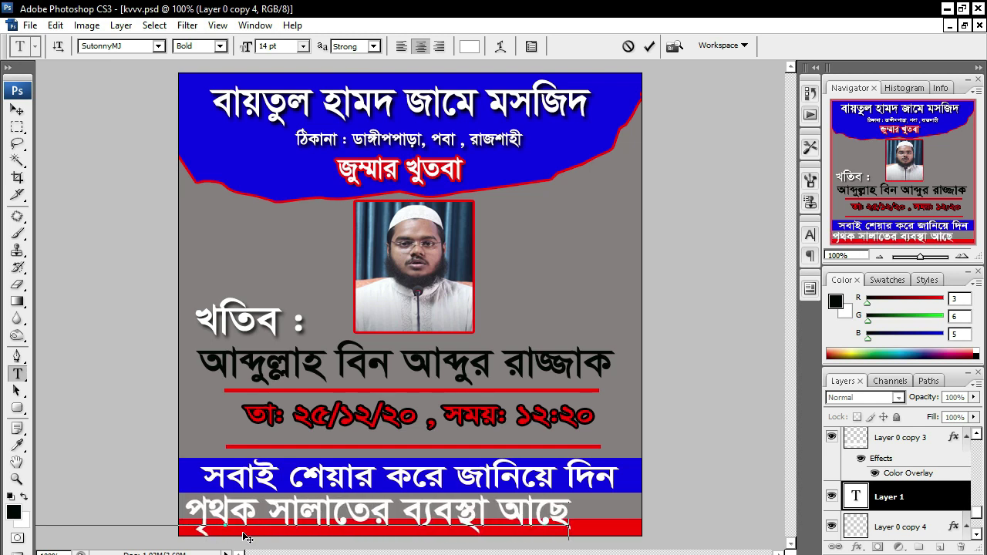
text( ।ভ)
key(BackSpace)
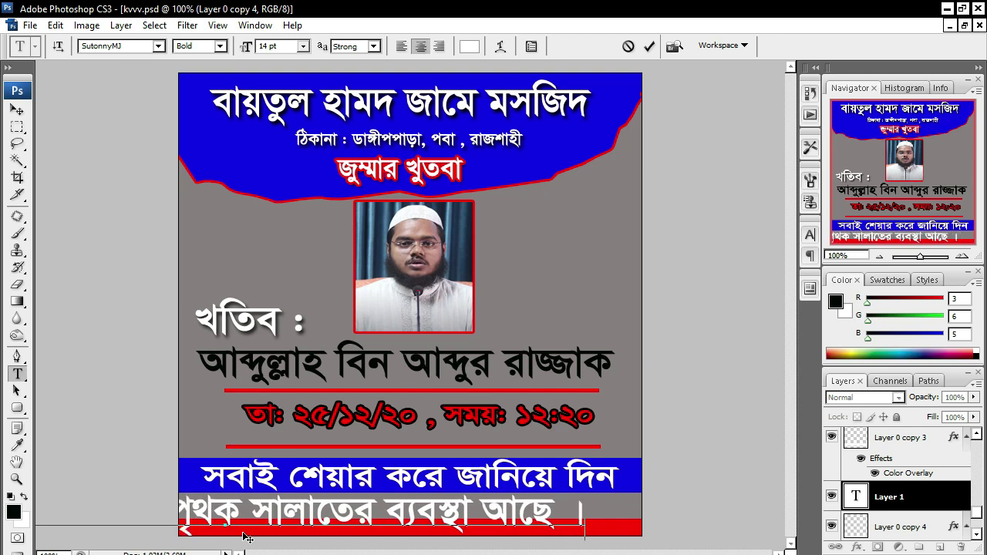
click(17, 110)
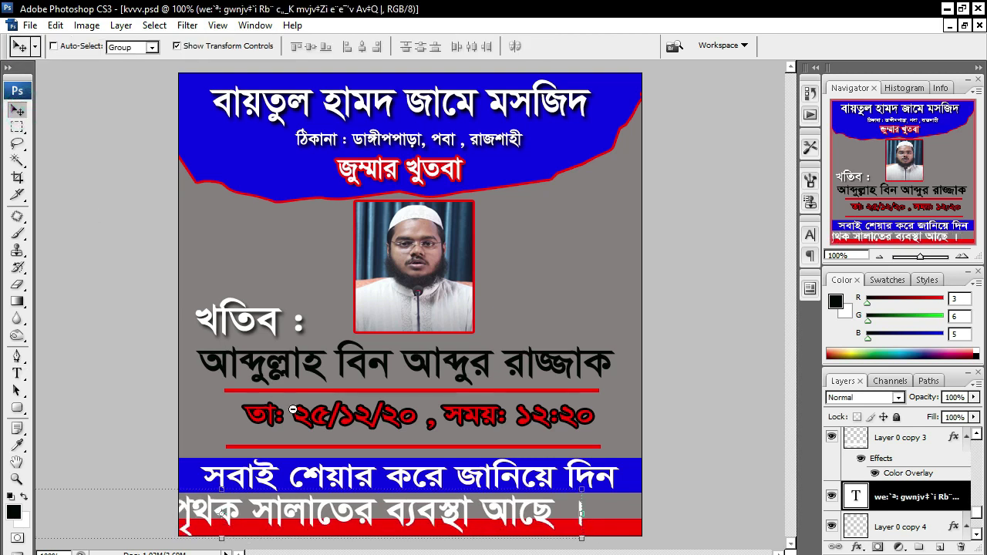
Step: Scale the footer text down in two passes until it fits inside the red bar
key(ctrl+minus)
key(ctrl+minus)
drag(135, 396, 325, 410)
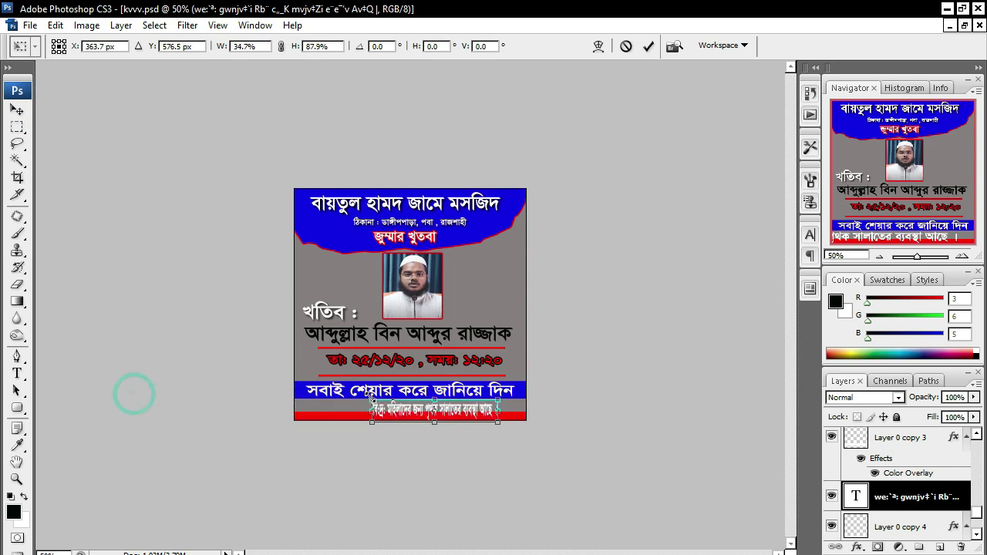
key(Return)
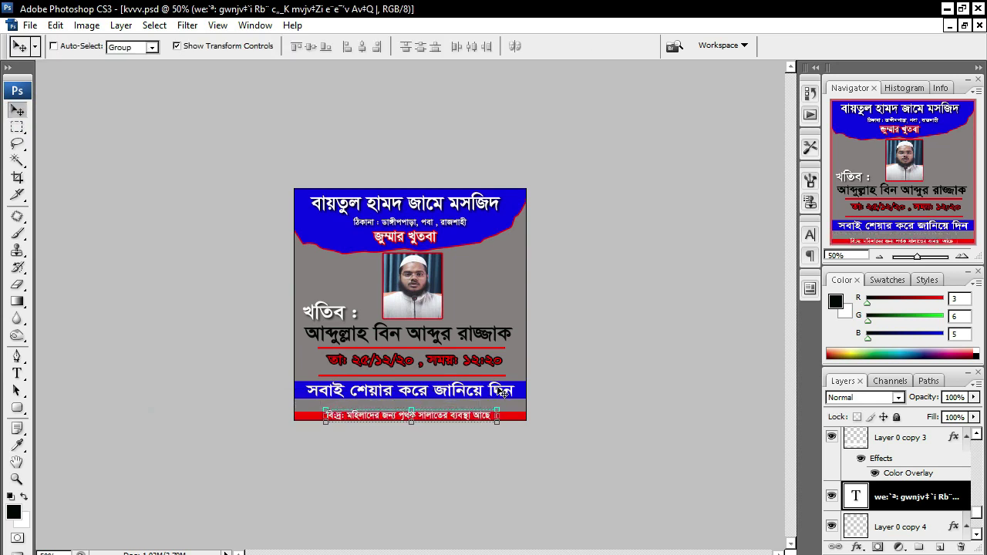
key(ctrl+plus)
key(ctrl+plus)
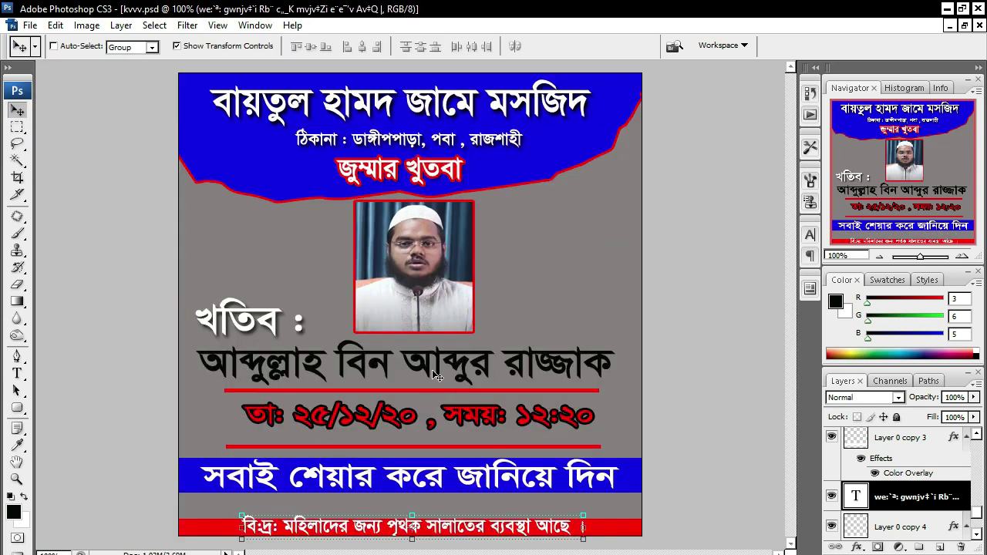
drag(410, 515, 411, 517)
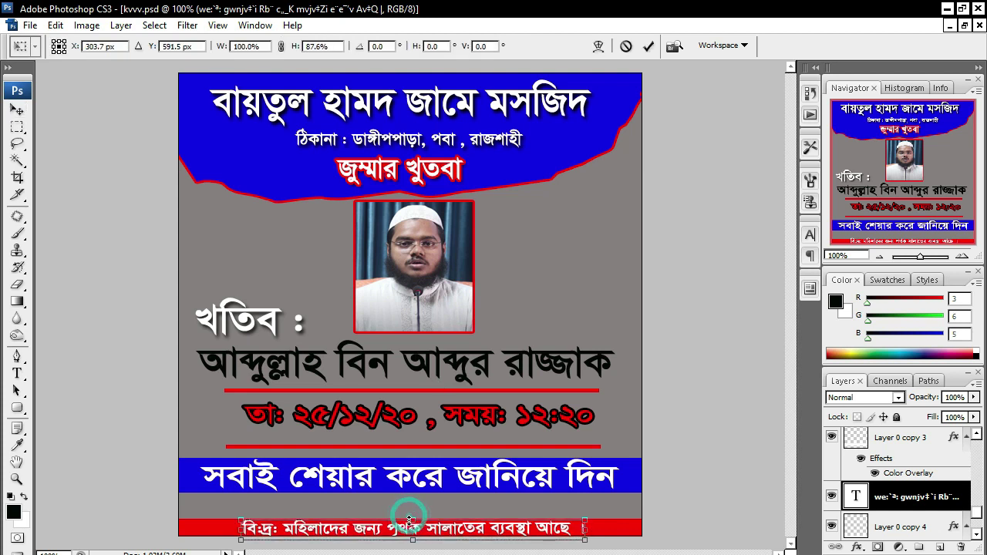
key(Return)
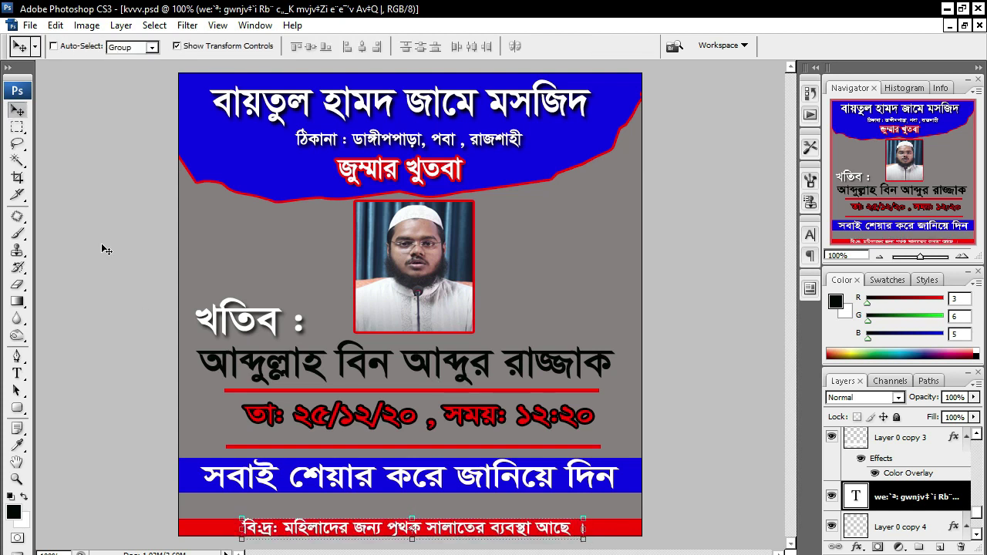
click(17, 160)
key(ctrl+minus)
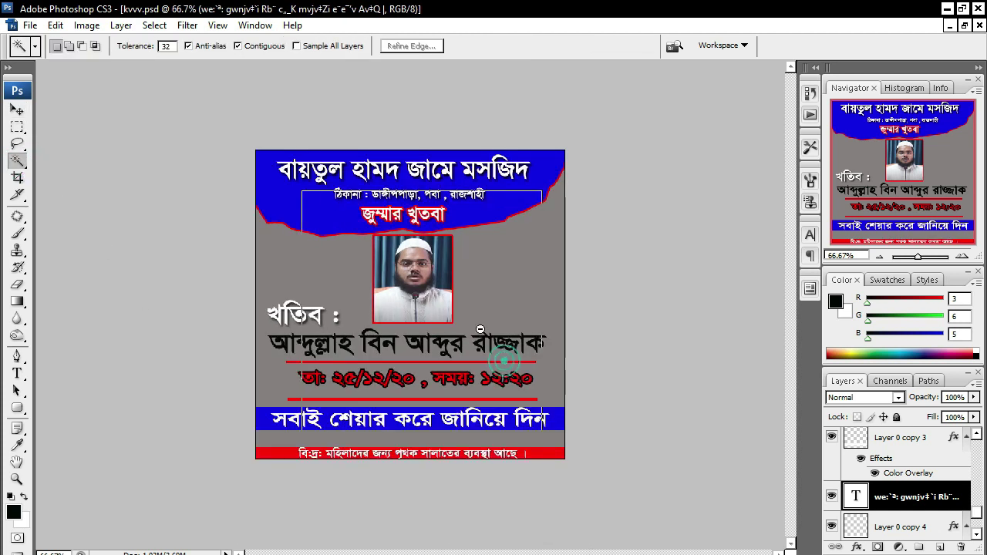
key(ctrl+minus)
key(ctrl+plus)
key(ctrl+plus)
key(ctrl+plus)
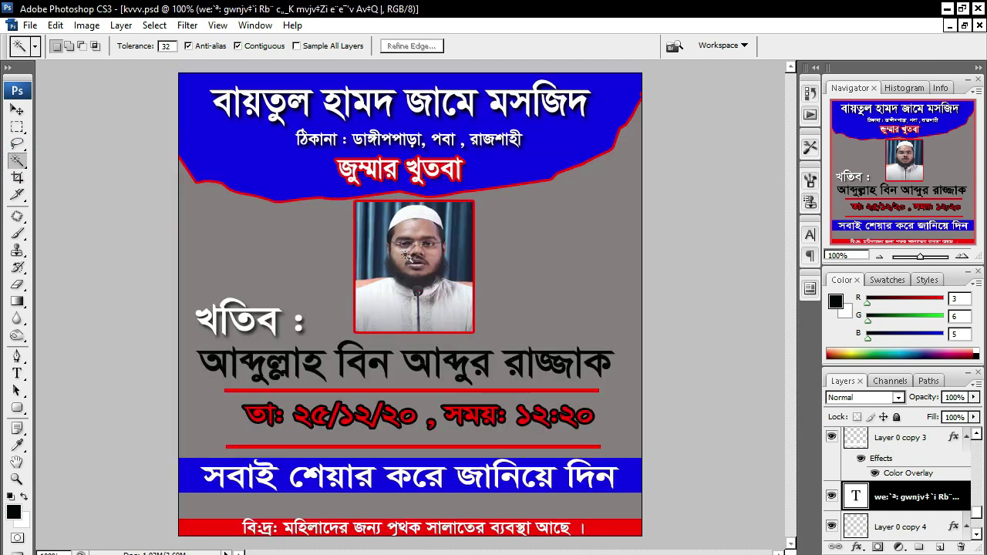